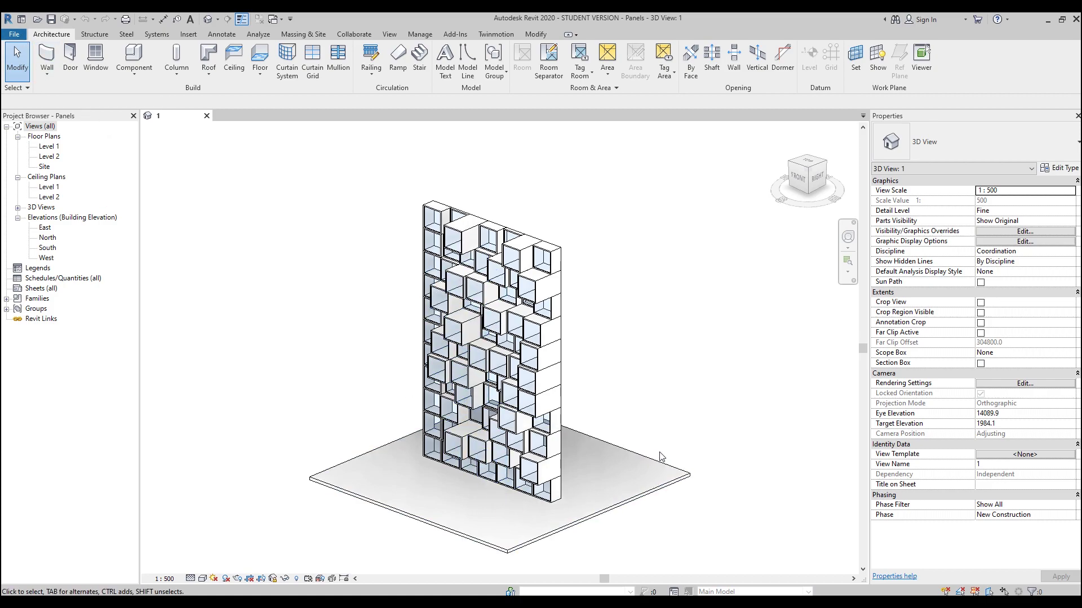
- Create a new family from the Metric Curtain Panel Pattern Based template
{"action": "left_click", "coordinate": [14, 34]}
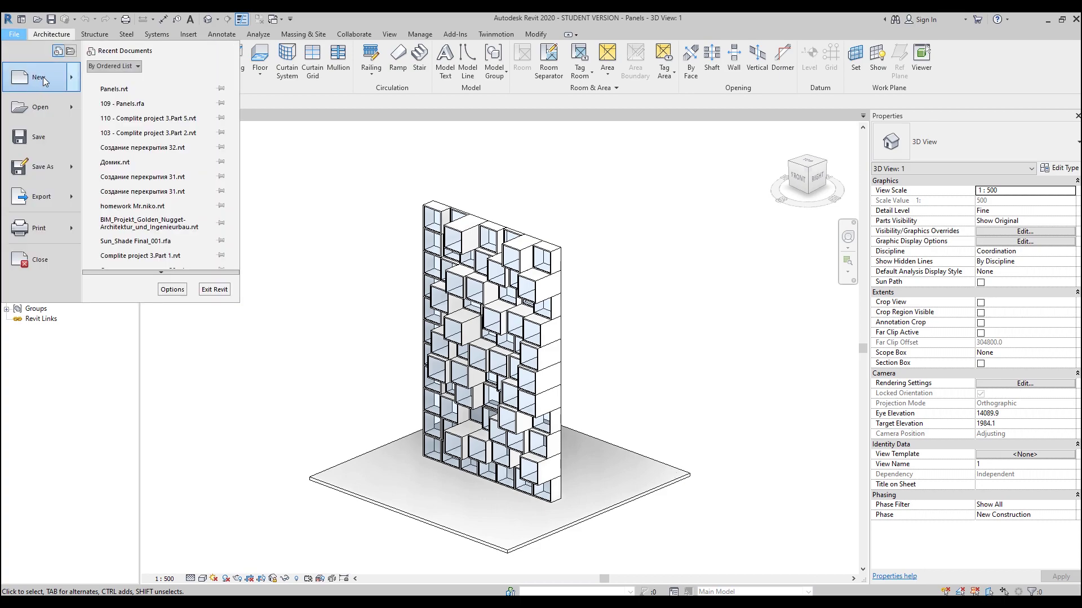
{"action": "mouse_move", "coordinate": [72, 80]}
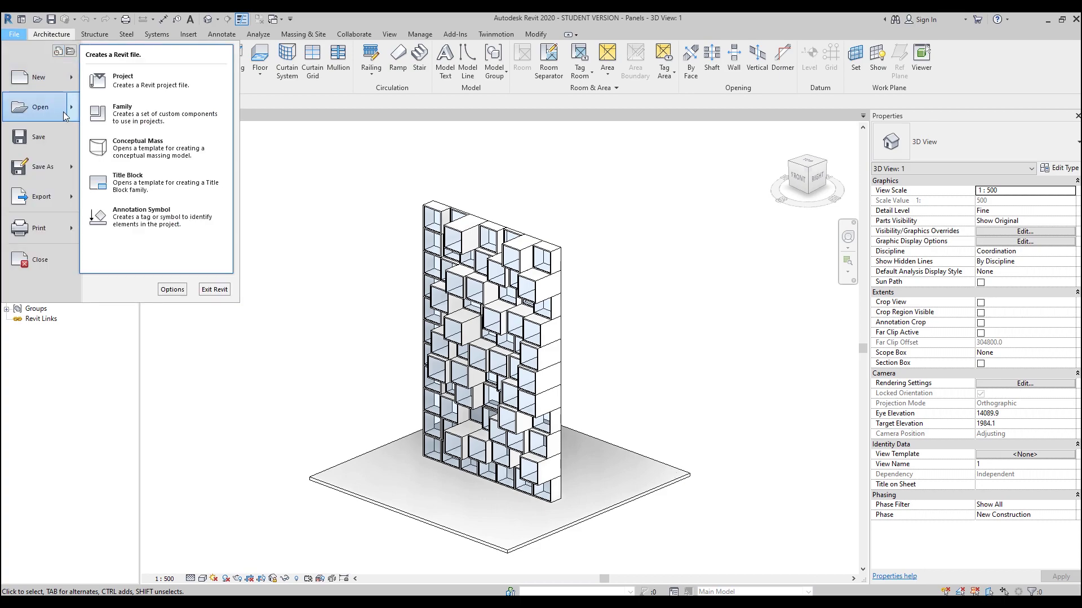
{"action": "left_click", "coordinate": [121, 124]}
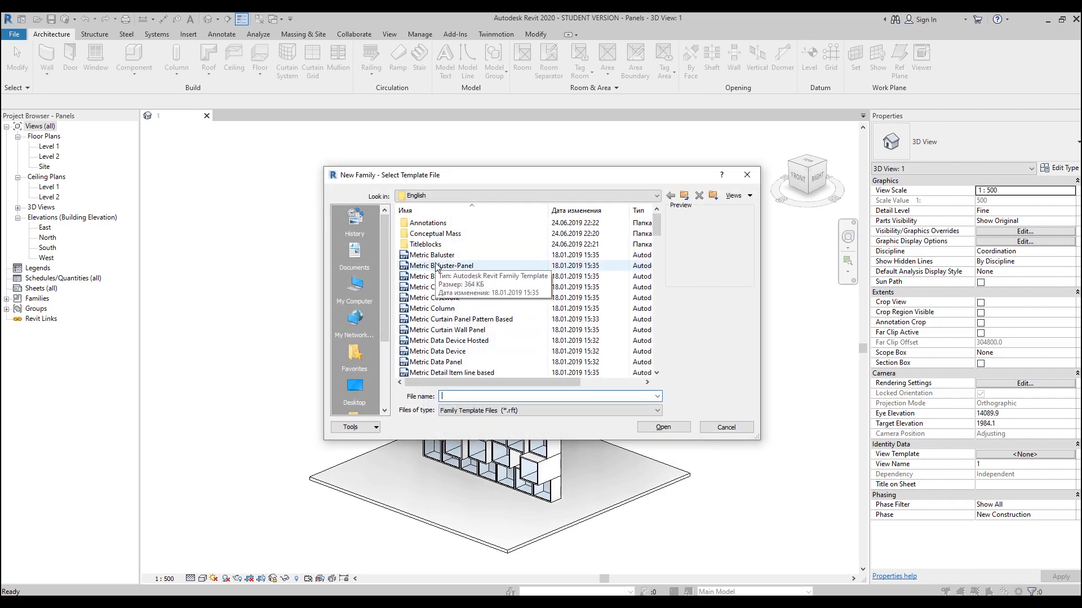
{"action": "scroll", "coordinate": [437, 268], "scroll_direction": "down", "scroll_amount": 10}
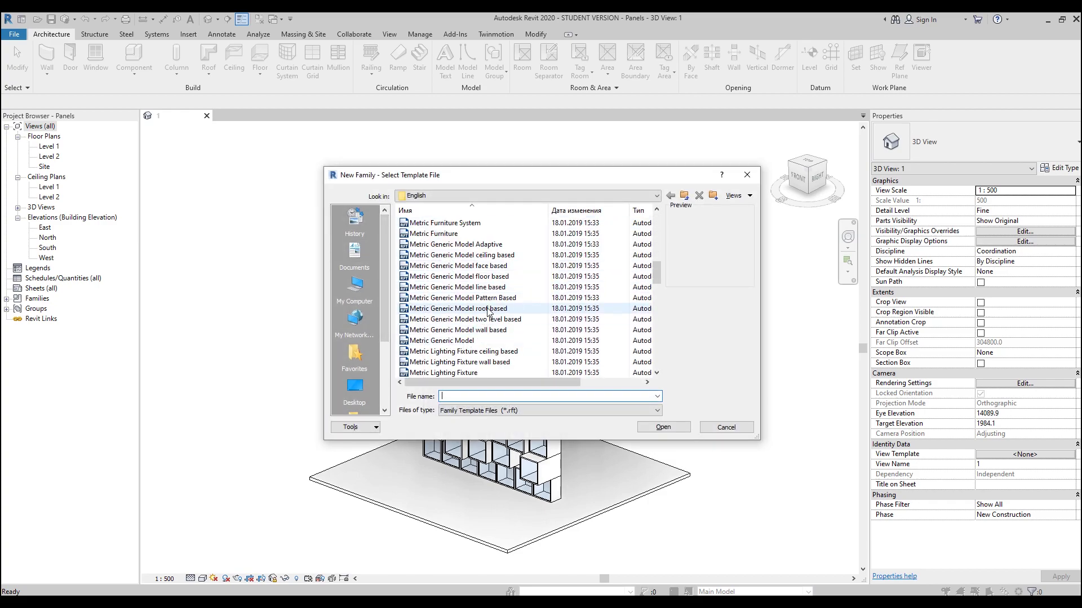
{"action": "left_click", "coordinate": [453, 297]}
{"action": "left_click", "coordinate": [663, 427]}
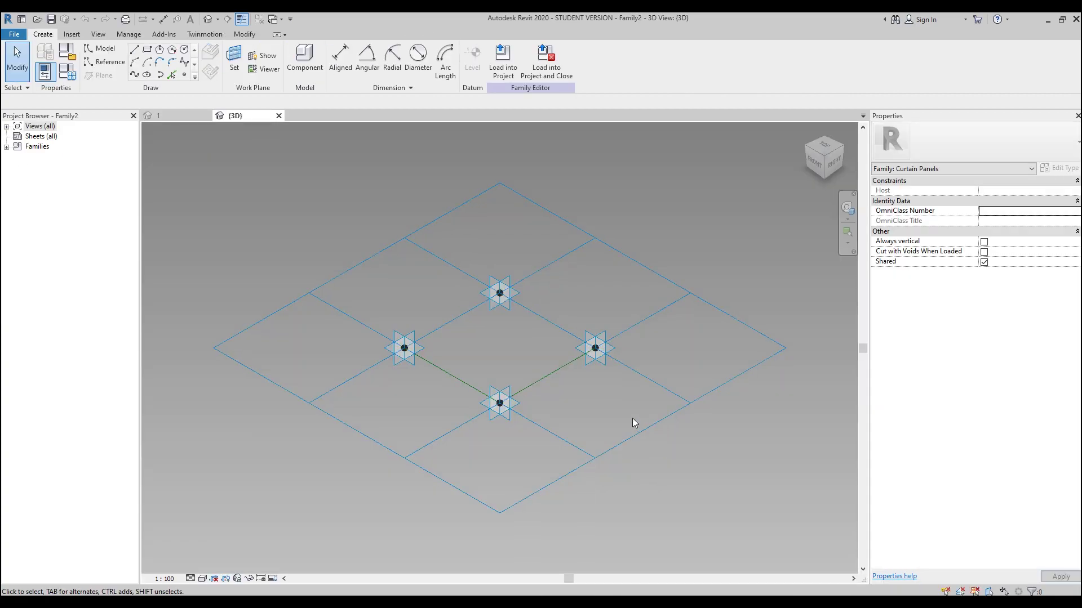
- Select the tile pattern grid and set its horizontal and vertical spacing to the same value
{"action": "middle_click_drag", "start_coordinate": [657, 354], "coordinate": [574, 404]}
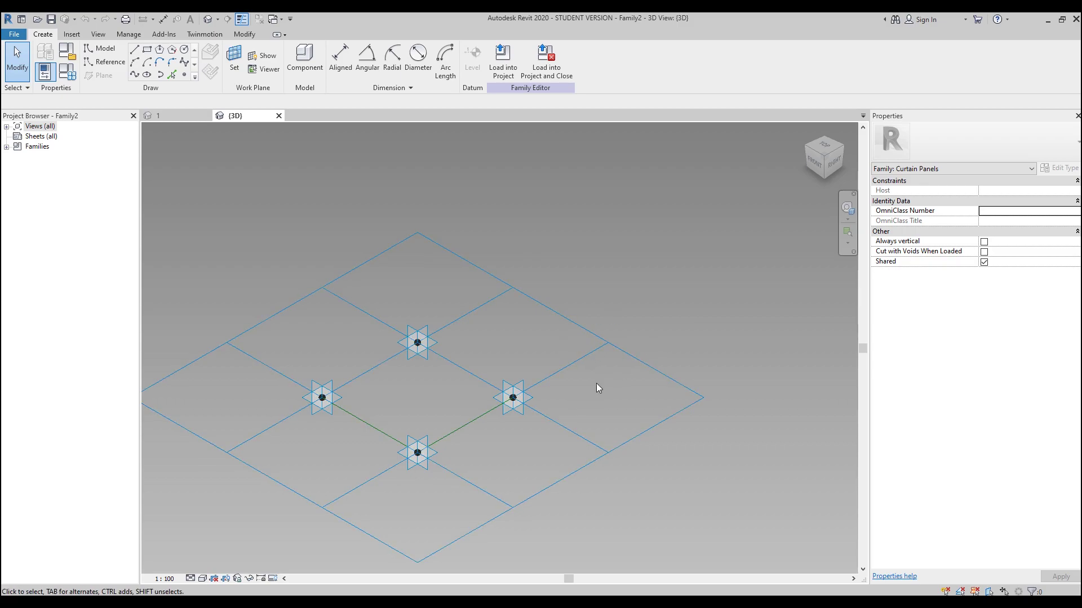
{"action": "left_click_drag", "start_coordinate": [665, 317], "coordinate": [596, 408]}
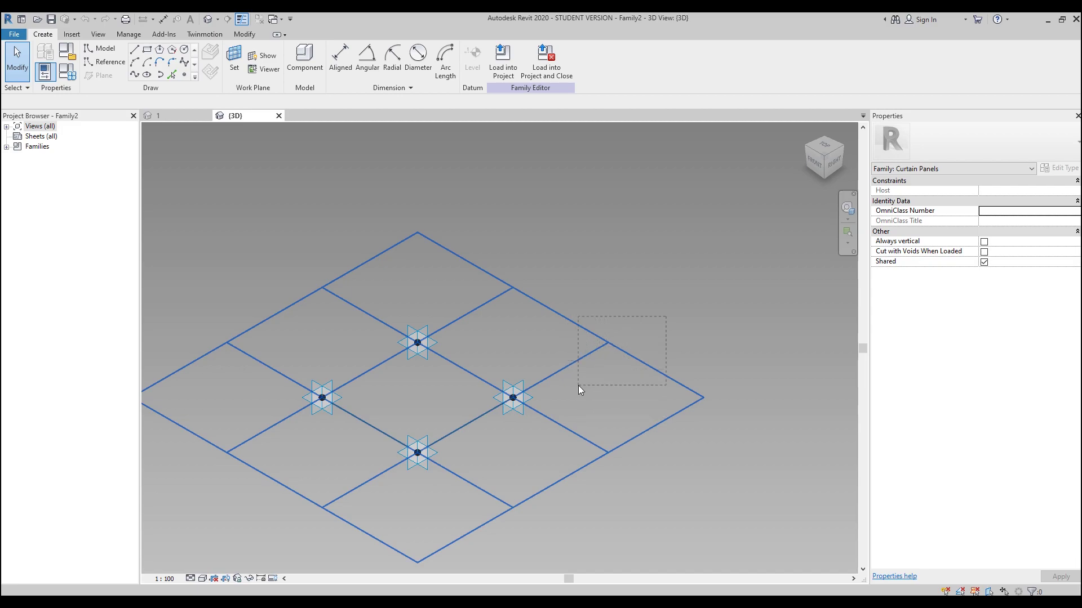
{"action": "left_click_drag", "start_coordinate": [578, 387], "coordinate": [578, 387]}
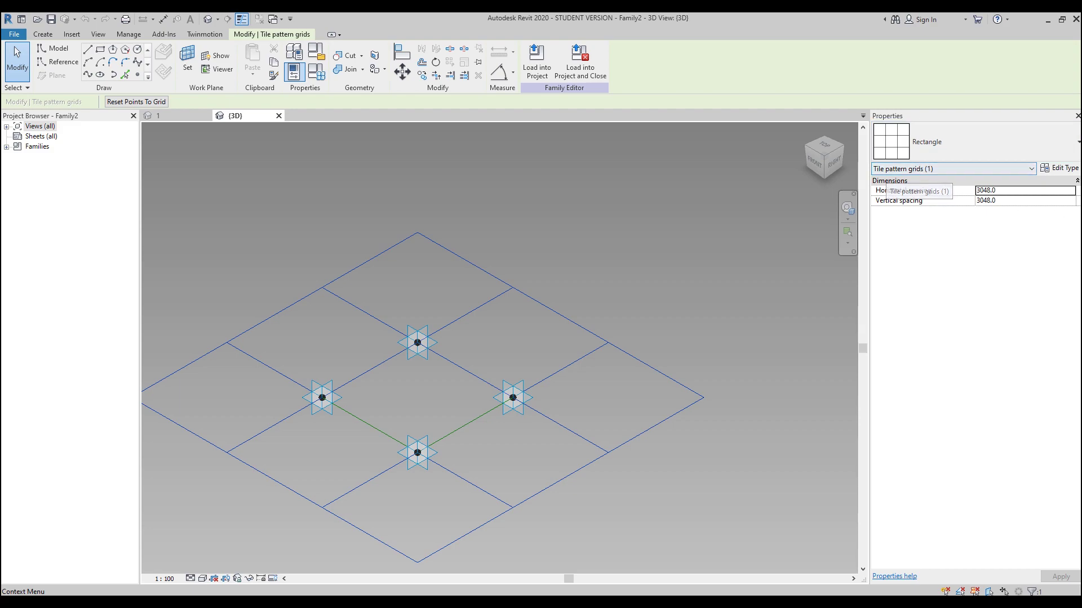
{"action": "left_click", "coordinate": [1015, 193]}
{"action": "type", "text": "300"}
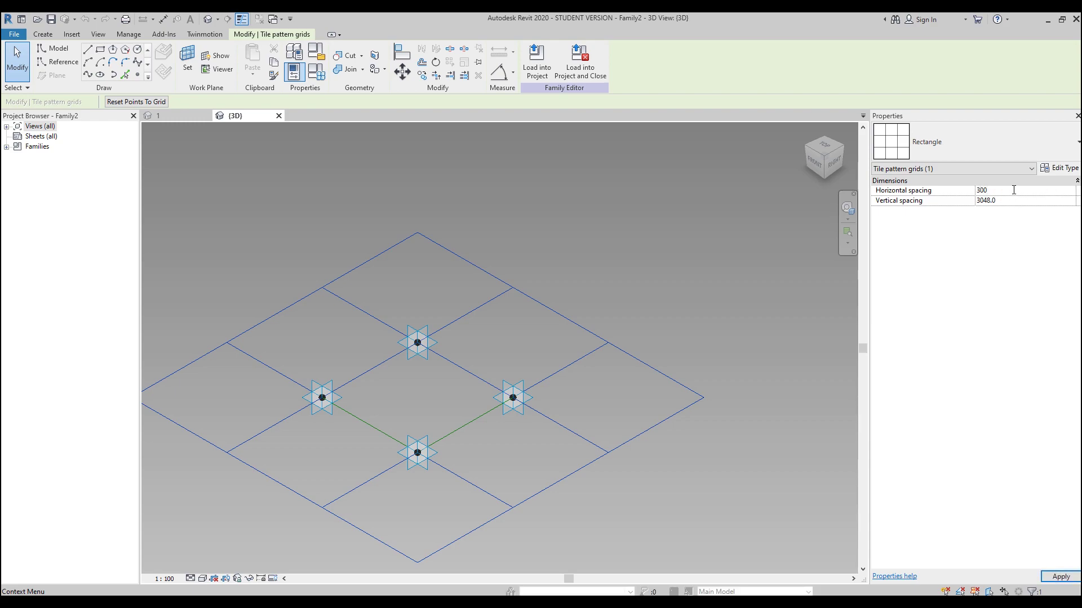
{"action": "left_click", "coordinate": [1017, 201]}
{"action": "type", "text": "30"}
{"action": "left_click", "coordinate": [620, 334]}
- Try moving the adaptive point at the far corner of the panel upward, and undo the move
{"action": "middle_click_drag", "start_coordinate": [620, 334], "coordinate": [590, 337]}
{"action": "scroll", "coordinate": [526, 353], "scroll_direction": "up", "scroll_amount": 4}
{"action": "middle_click_drag", "start_coordinate": [529, 356], "coordinate": [527, 376]}
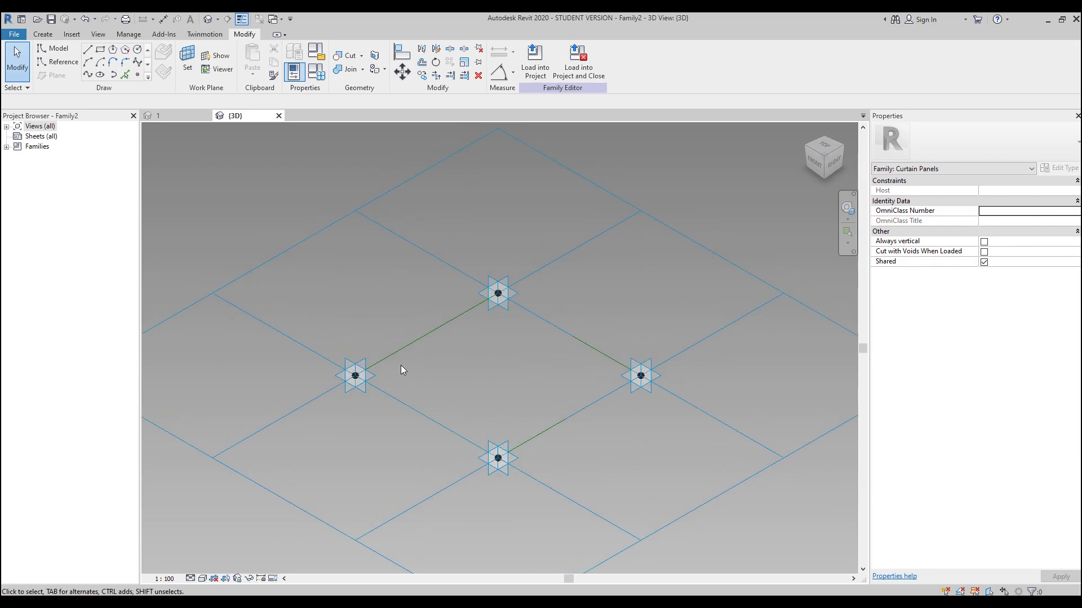
{"action": "left_click_drag", "start_coordinate": [336, 315], "coordinate": [385, 431]}
{"action": "left_click", "coordinate": [360, 390]}
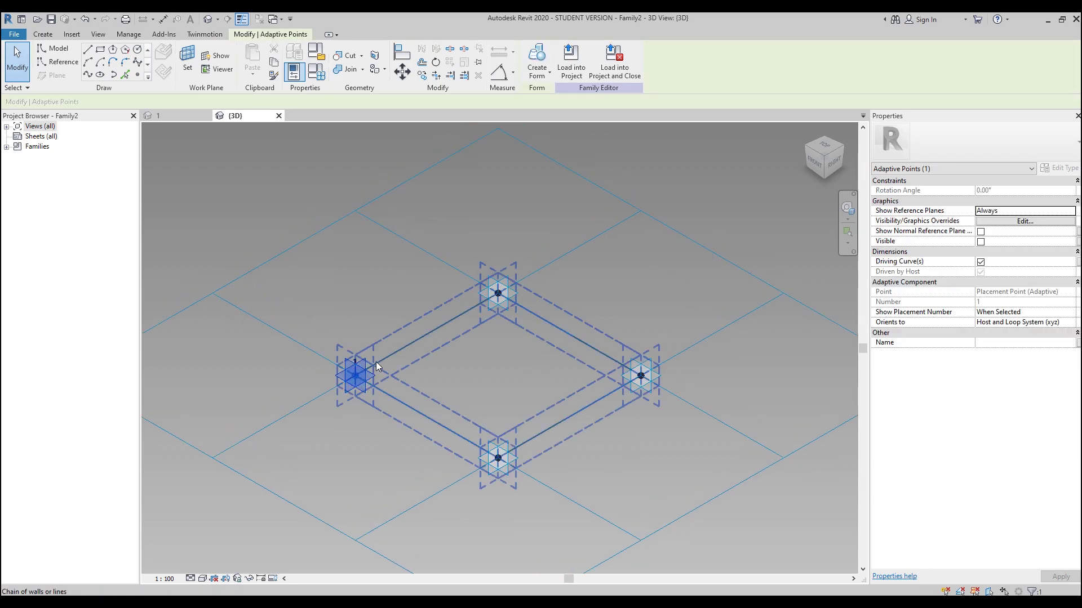
{"action": "left_click_drag", "start_coordinate": [433, 220], "coordinate": [596, 349]}
{"action": "left_click_drag", "start_coordinate": [521, 296], "coordinate": [527, 282]}
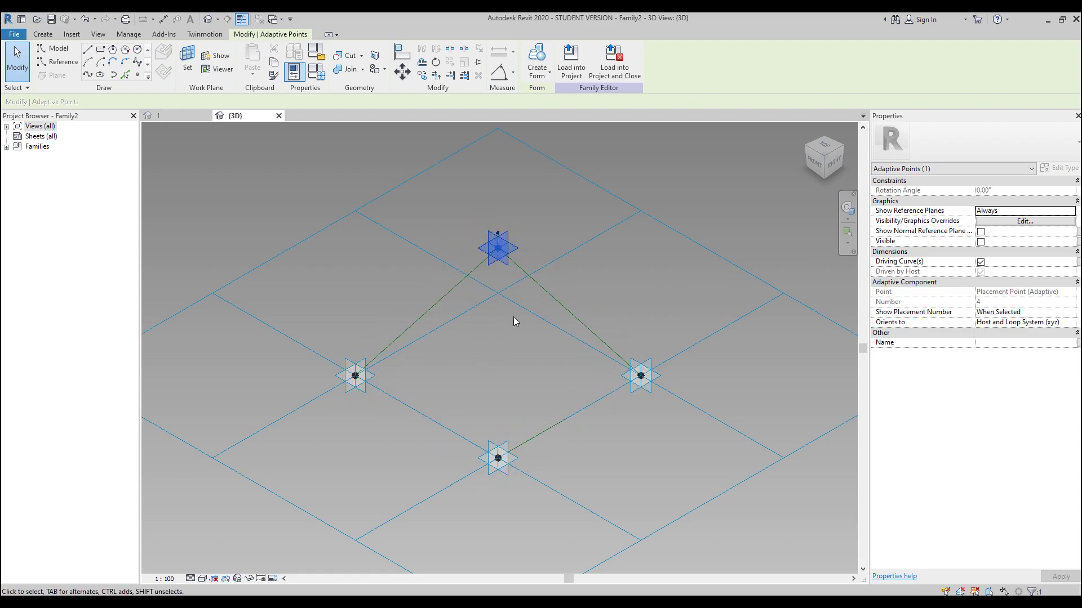
{"action": "key", "text": "ctrl+z"}
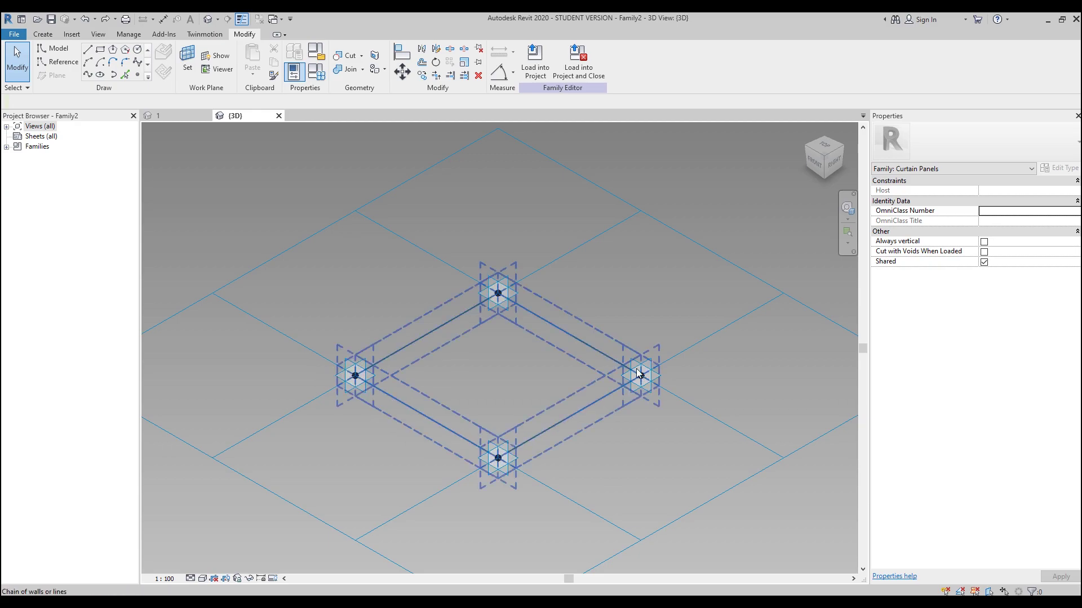
- Place four reference points on two opposite reference lines of the panel, one close to each adaptive corner point
{"action": "middle_click_drag", "start_coordinate": [434, 367], "coordinate": [385, 370], "text": "shift"}
{"action": "scroll", "coordinate": [445, 337], "scroll_direction": "up", "scroll_amount": 2}
{"action": "left_click", "coordinate": [139, 77]}
{"action": "left_click", "coordinate": [305, 295]}
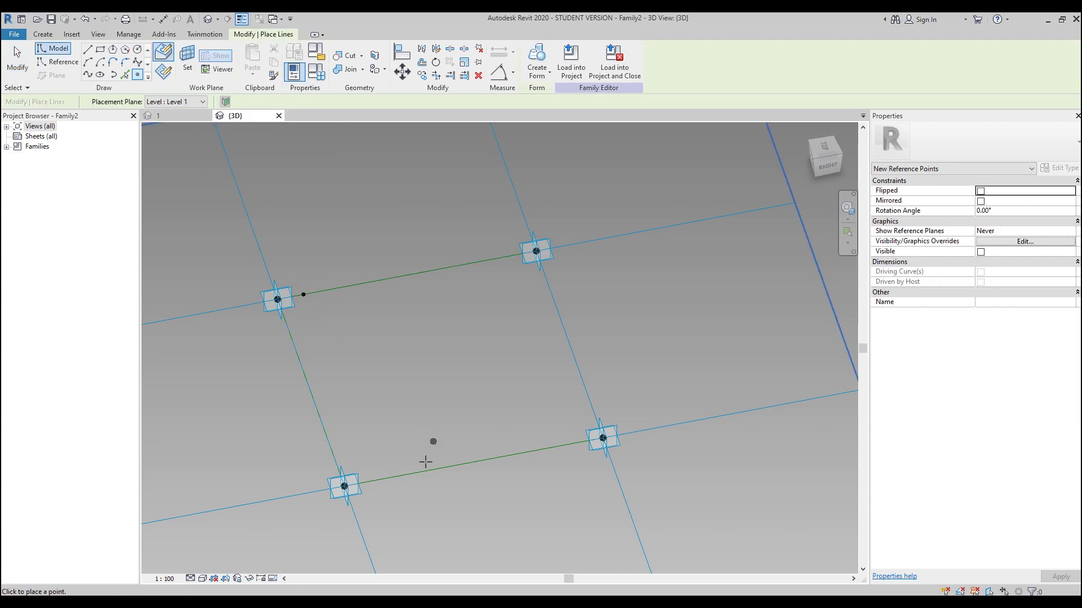
{"action": "left_click", "coordinate": [368, 482]}
{"action": "left_click", "coordinate": [512, 262]}
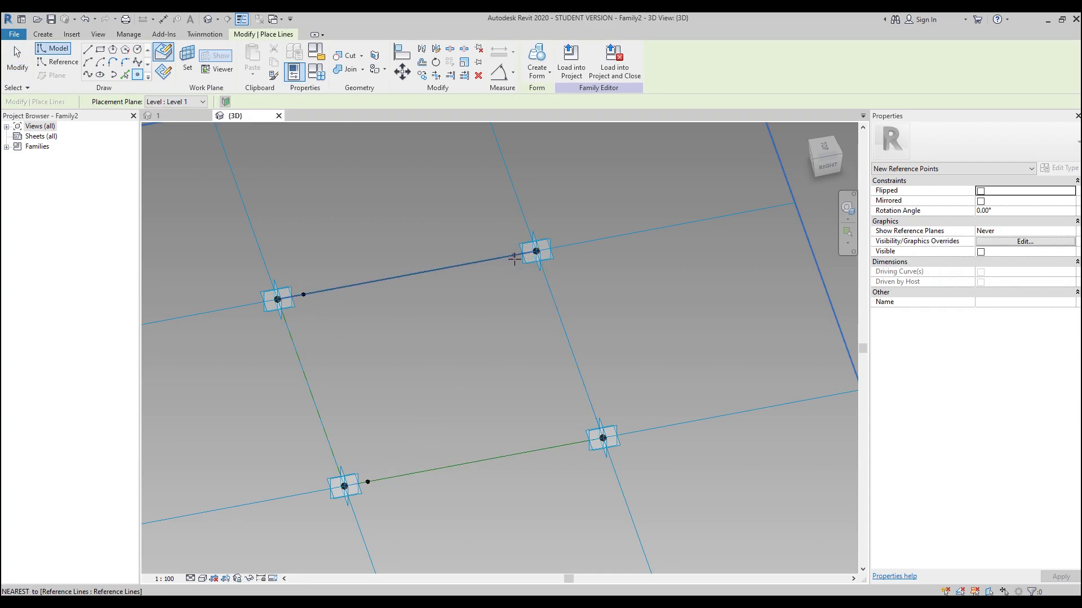
{"action": "left_click", "coordinate": [579, 443]}
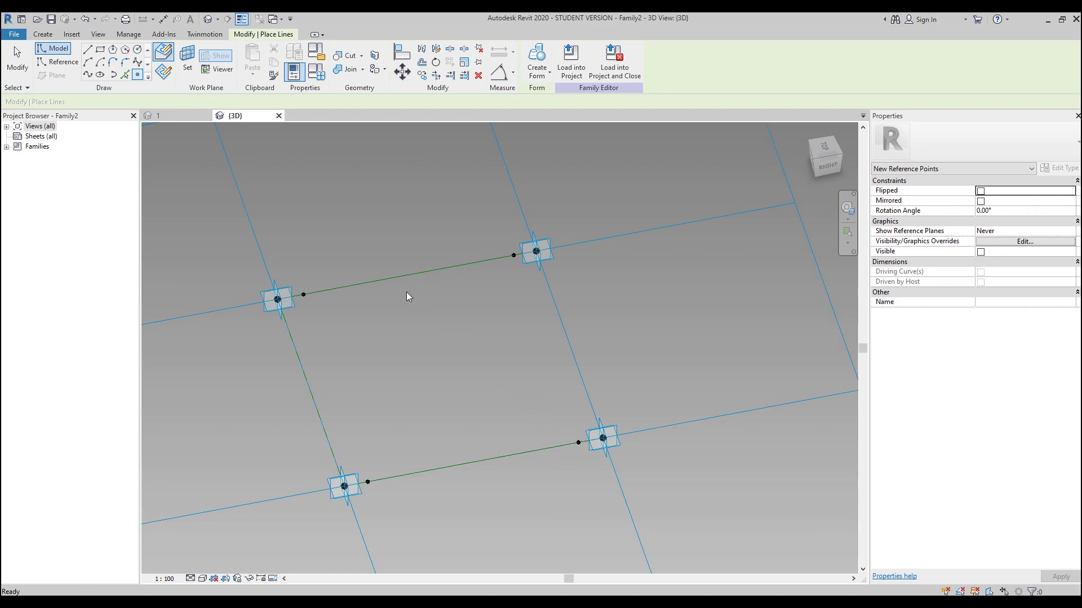
{"action": "key", "text": "Escape"}
{"action": "key", "text": "Escape"}
{"action": "middle_click_drag", "start_coordinate": [375, 240], "coordinate": [404, 260]}
{"action": "scroll", "coordinate": [386, 239], "scroll_direction": "up", "scroll_amount": 3}
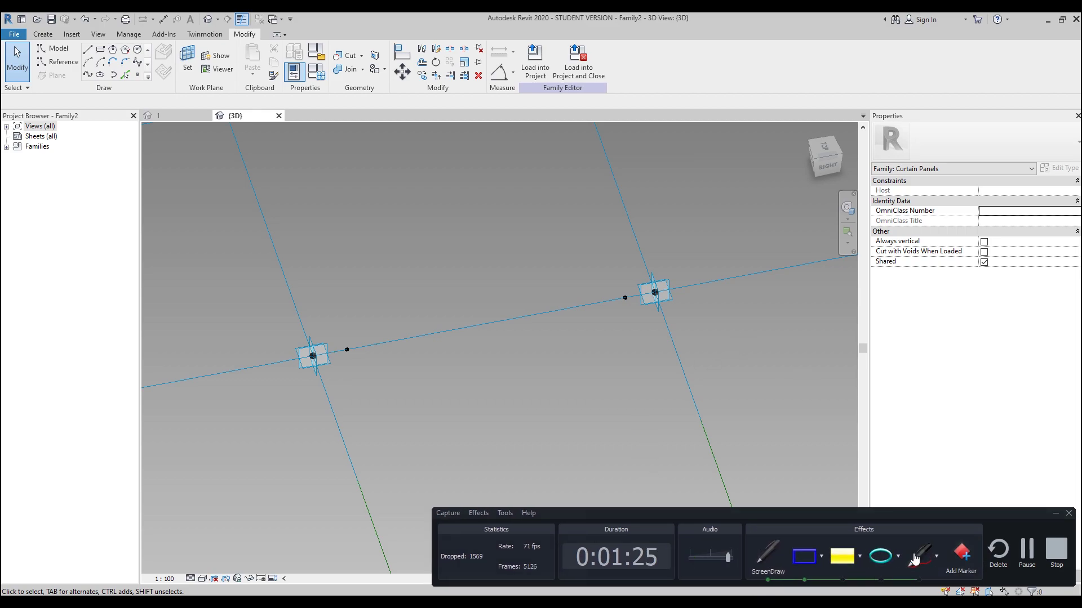
{"action": "left_click_drag", "start_coordinate": [314, 357], "coordinate": [653, 305]}
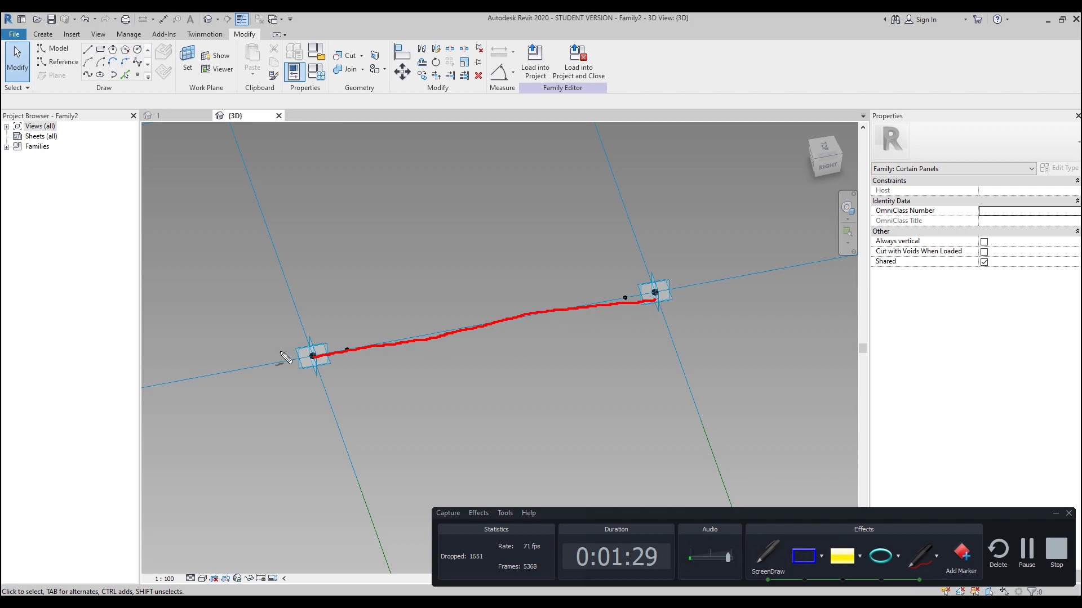
{"action": "left_click_drag", "start_coordinate": [351, 339], "coordinate": [348, 337]}
{"action": "mouse_move", "coordinate": [620, 310]}
{"action": "left_mouse_down"}
{"action": "mouse_move", "coordinate": [618, 297]}
{"action": "mouse_move", "coordinate": [637, 299]}
{"action": "left_mouse_up"}
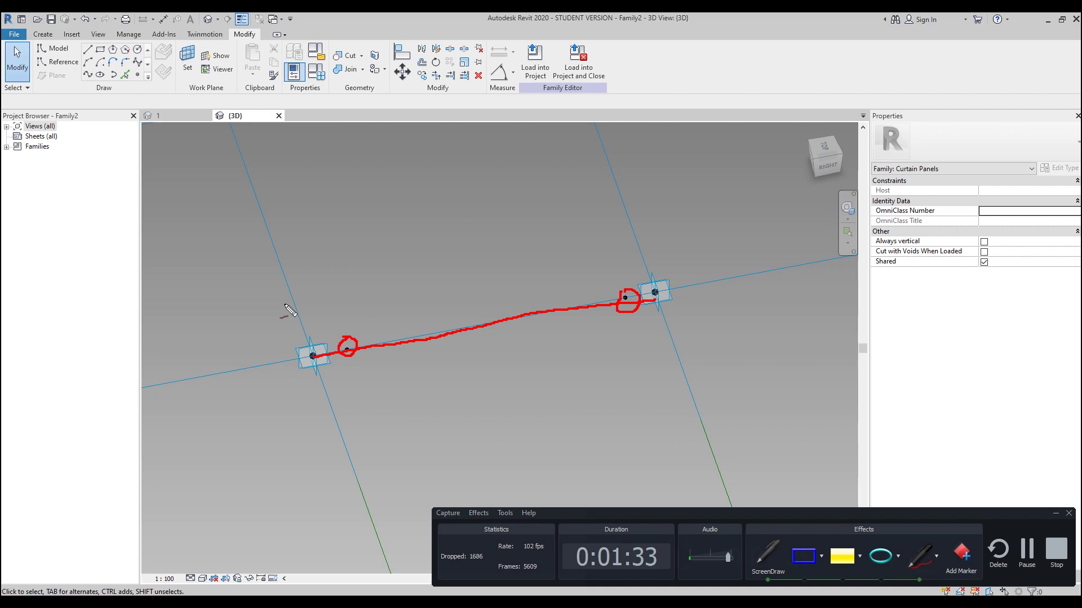
{"action": "left_click_drag", "start_coordinate": [293, 299], "coordinate": [281, 328]}
{"action": "mouse_move", "coordinate": [661, 256]}
{"action": "left_mouse_down"}
{"action": "mouse_move", "coordinate": [664, 281]}
{"action": "mouse_move", "coordinate": [657, 271]}
{"action": "mouse_move", "coordinate": [676, 252]}
{"action": "left_mouse_up"}
{"action": "mouse_move", "coordinate": [304, 269]}
{"action": "left_mouse_down"}
{"action": "mouse_move", "coordinate": [630, 213]}
{"action": "mouse_move", "coordinate": [606, 228]}
{"action": "mouse_move", "coordinate": [591, 203]}
{"action": "left_mouse_up"}
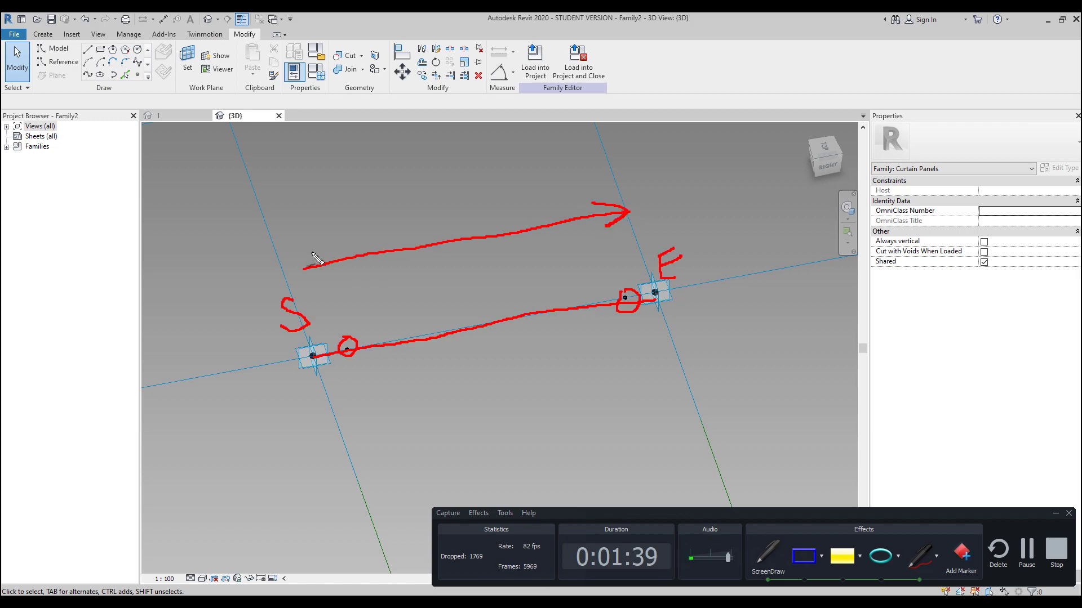
{"action": "left_click_drag", "start_coordinate": [289, 241], "coordinate": [276, 238]}
{"action": "mouse_move", "coordinate": [657, 179]}
{"action": "left_mouse_down"}
{"action": "mouse_move", "coordinate": [664, 193]}
{"action": "mouse_move", "coordinate": [696, 195]}
{"action": "left_mouse_up"}
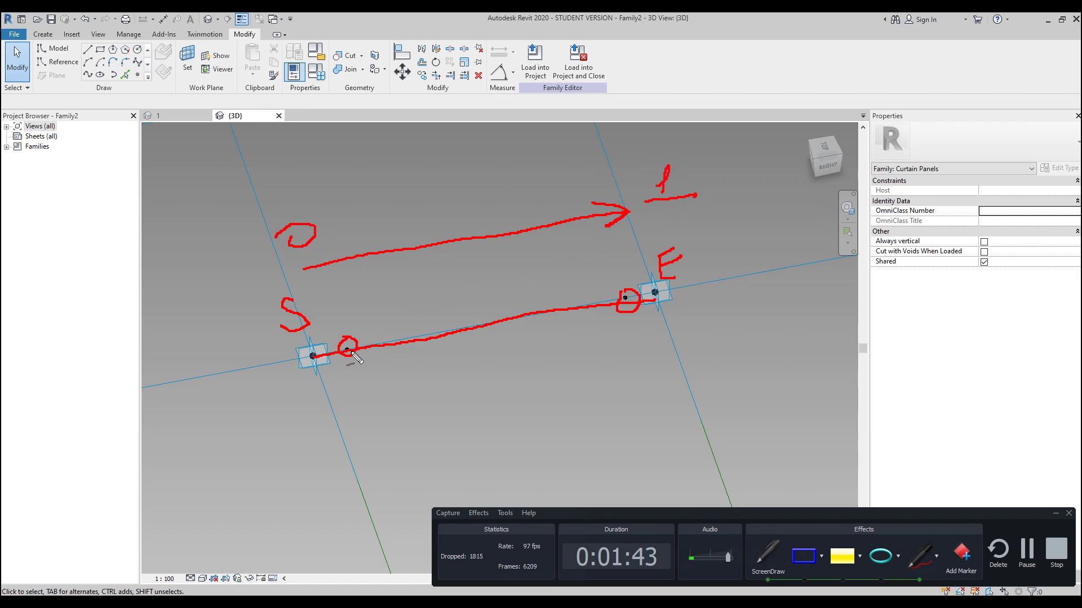
{"action": "mouse_move", "coordinate": [348, 257]}
{"action": "left_mouse_down"}
{"action": "mouse_move", "coordinate": [354, 221]}
{"action": "mouse_move", "coordinate": [342, 219]}
{"action": "mouse_move", "coordinate": [380, 225]}
{"action": "left_mouse_up"}
{"action": "left_click", "coordinate": [363, 226]}
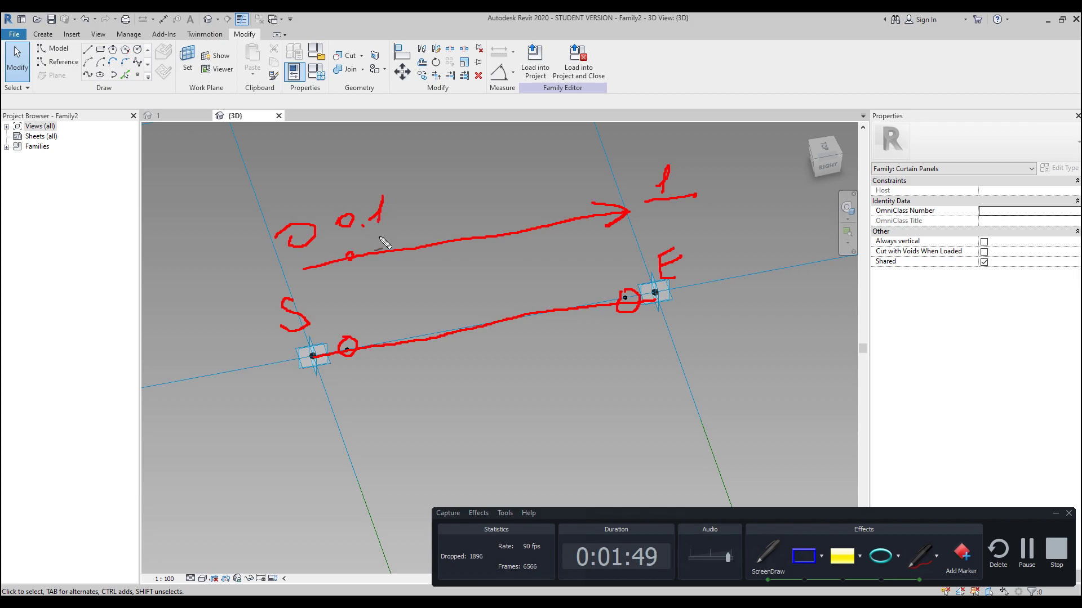
{"action": "left_click_drag", "start_coordinate": [437, 240], "coordinate": [437, 247]}
{"action": "left_click_drag", "start_coordinate": [426, 206], "coordinate": [468, 216]}
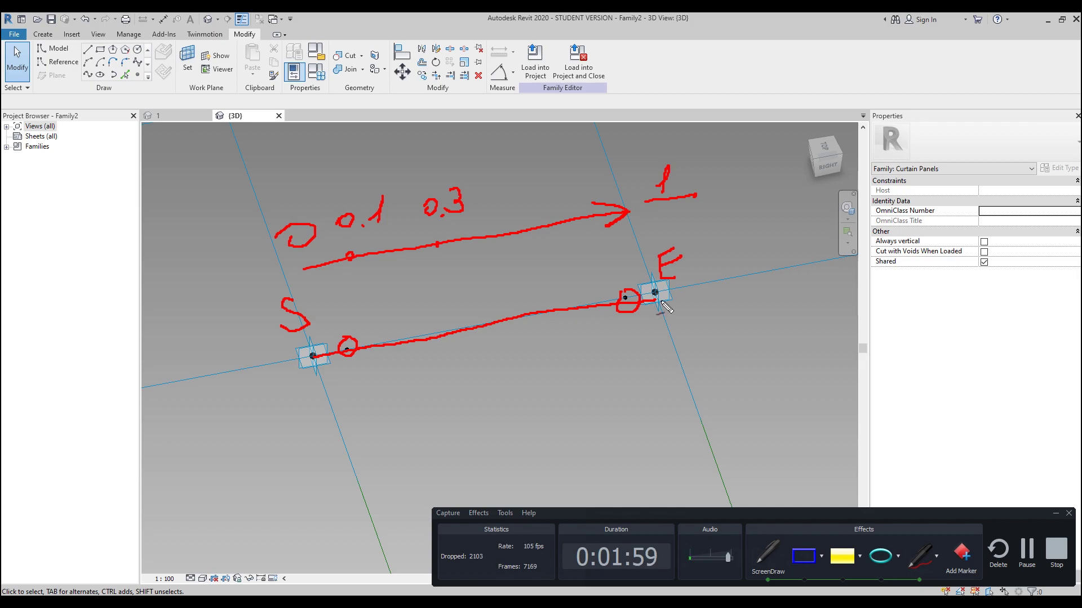
{"action": "left_click_drag", "start_coordinate": [653, 286], "coordinate": [659, 292]}
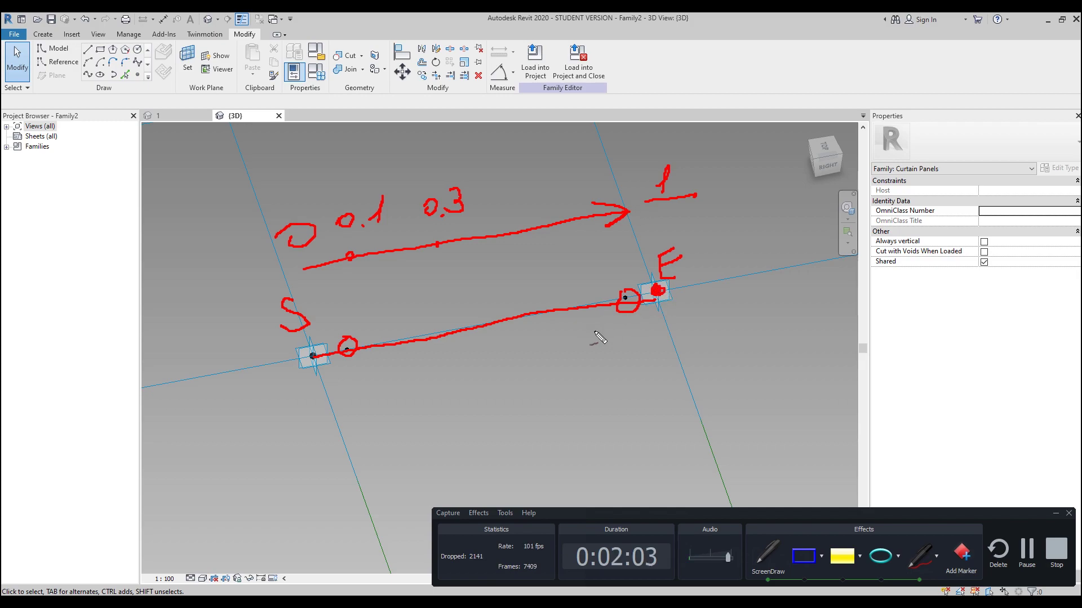
{"action": "key", "text": "Escape"}
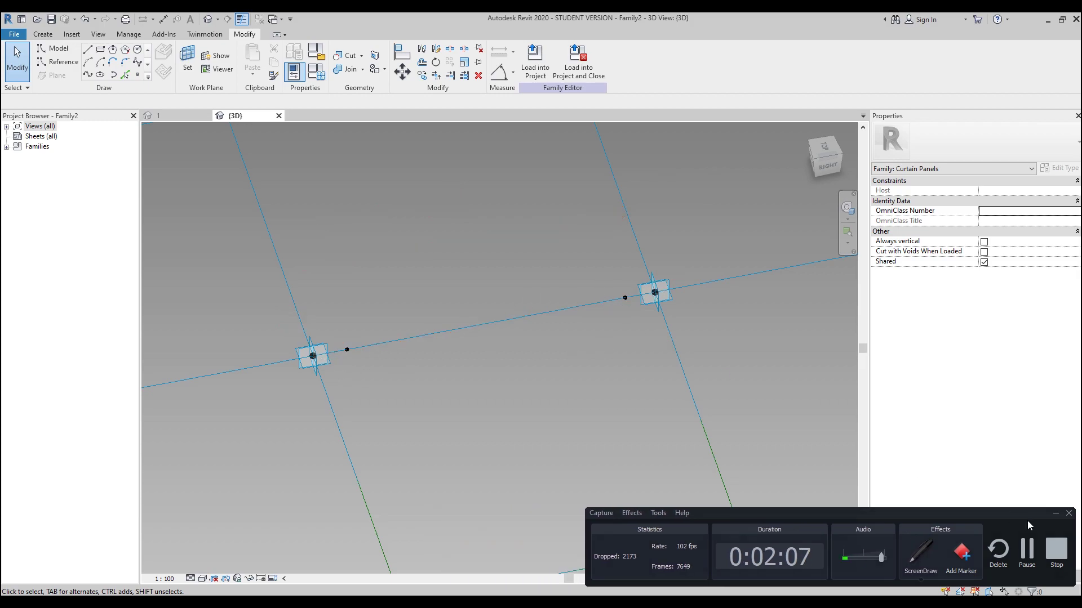
{"action": "left_click_drag", "start_coordinate": [898, 437], "coordinate": [282, 247]}
{"action": "key", "text": "Escape"}
{"action": "left_click", "coordinate": [1055, 513]}
- Measure the reference point near the left corner of the rear reference line from the End, with a normalized curve parameter of 0.1
{"action": "left_click_drag", "start_coordinate": [324, 311], "coordinate": [387, 385]}
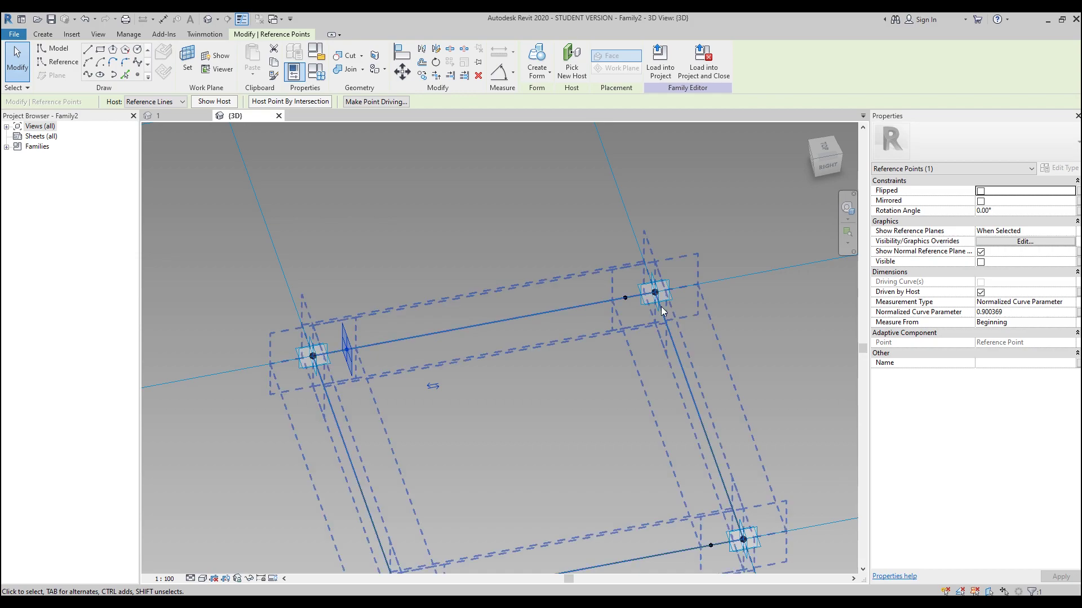
{"action": "middle_click_drag", "start_coordinate": [573, 384], "coordinate": [593, 345]}
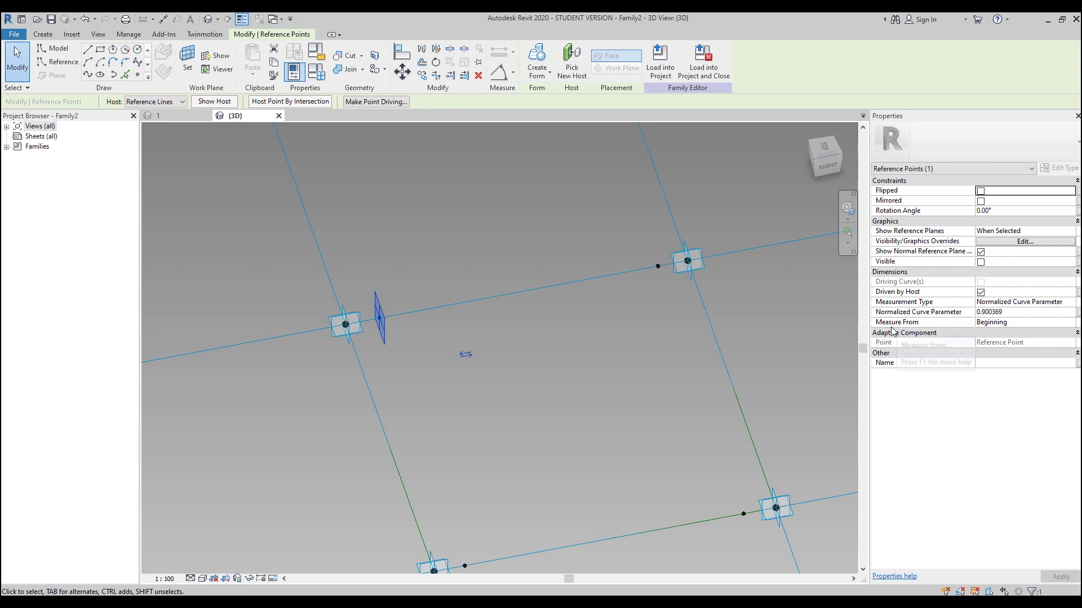
{"action": "left_click", "coordinate": [997, 322]}
{"action": "left_click", "coordinate": [998, 322]}
{"action": "left_click", "coordinate": [1000, 342]}
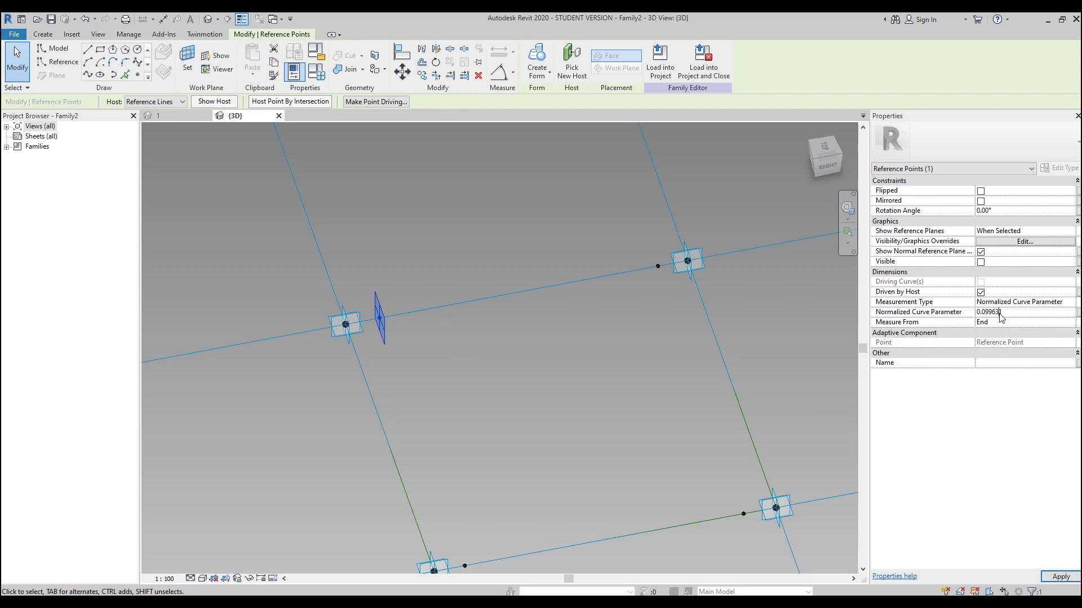
{"action": "left_click", "coordinate": [1008, 312]}
{"action": "type", "text": "0,"}
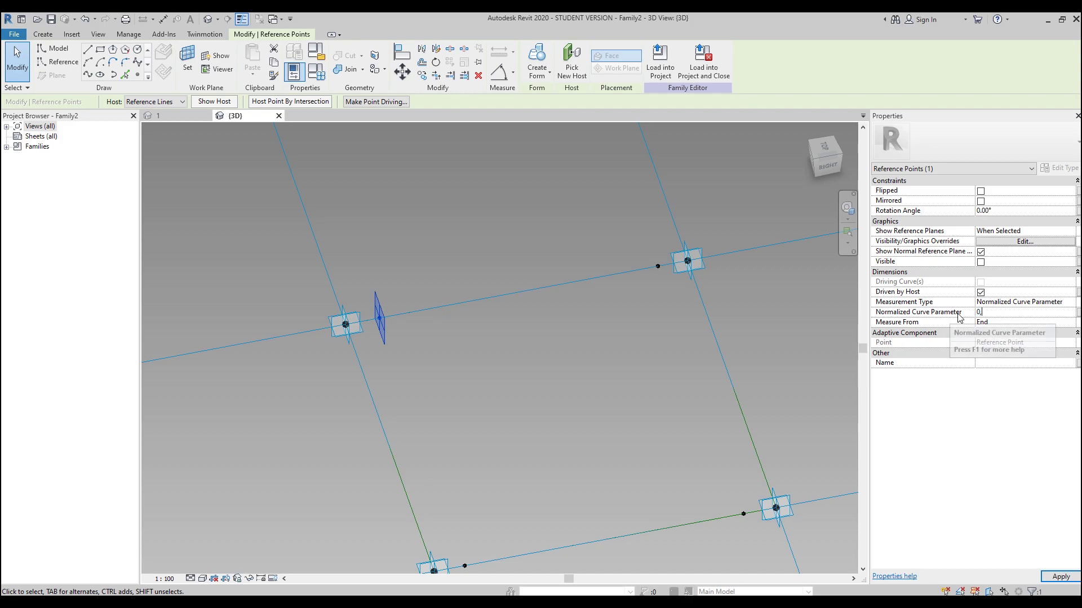
{"action": "key", "text": "BackSpace"}
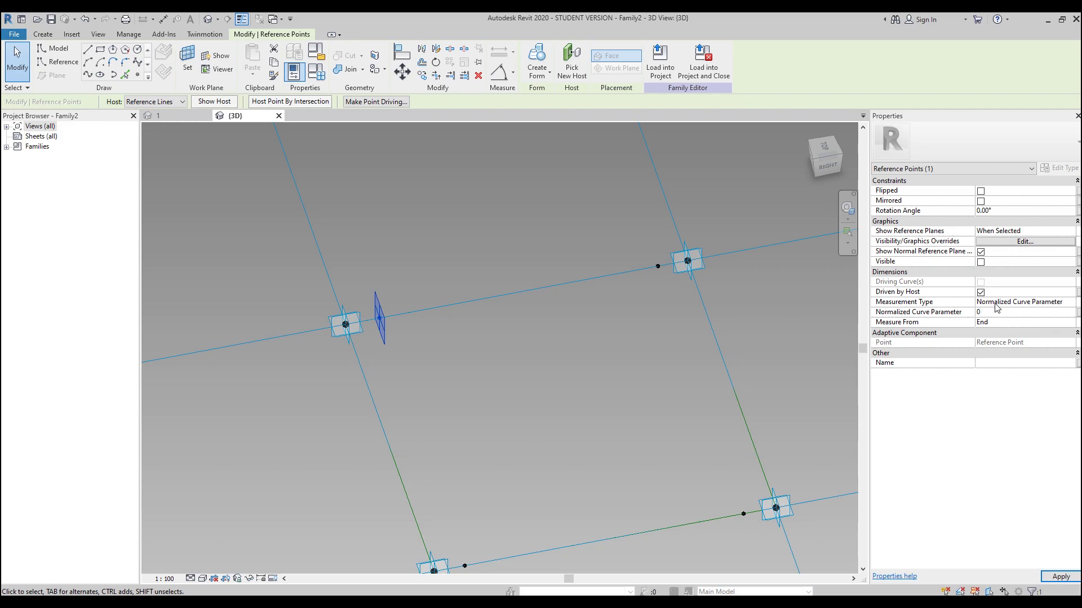
{"action": "left_click", "coordinate": [644, 389]}
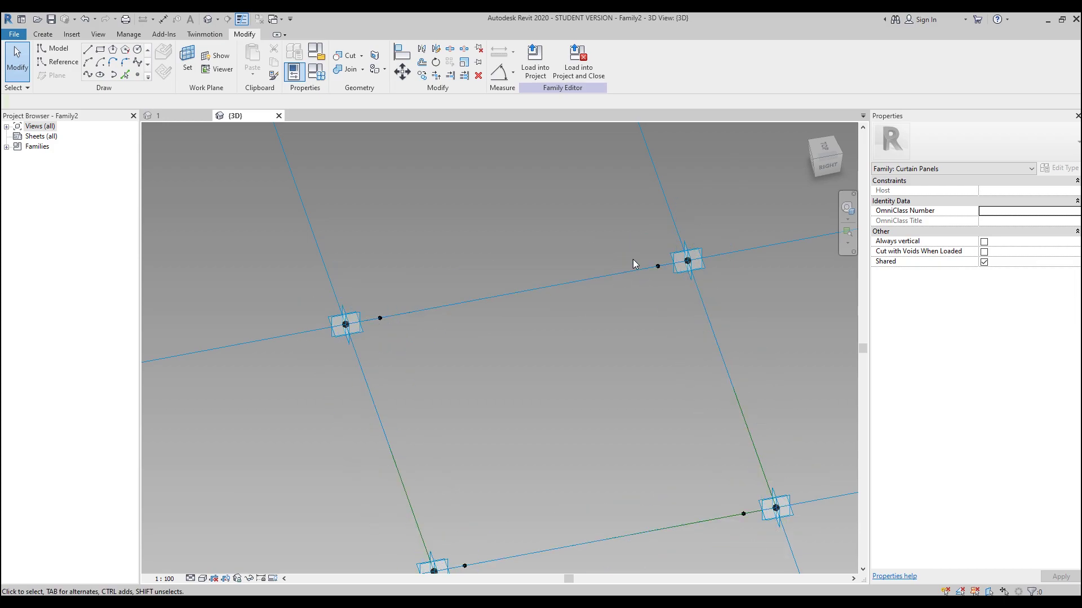
- Set the normalized curve parameter to 0.1 for the reference point near the right corner of the rear reference line
{"action": "left_click", "coordinate": [667, 276]}
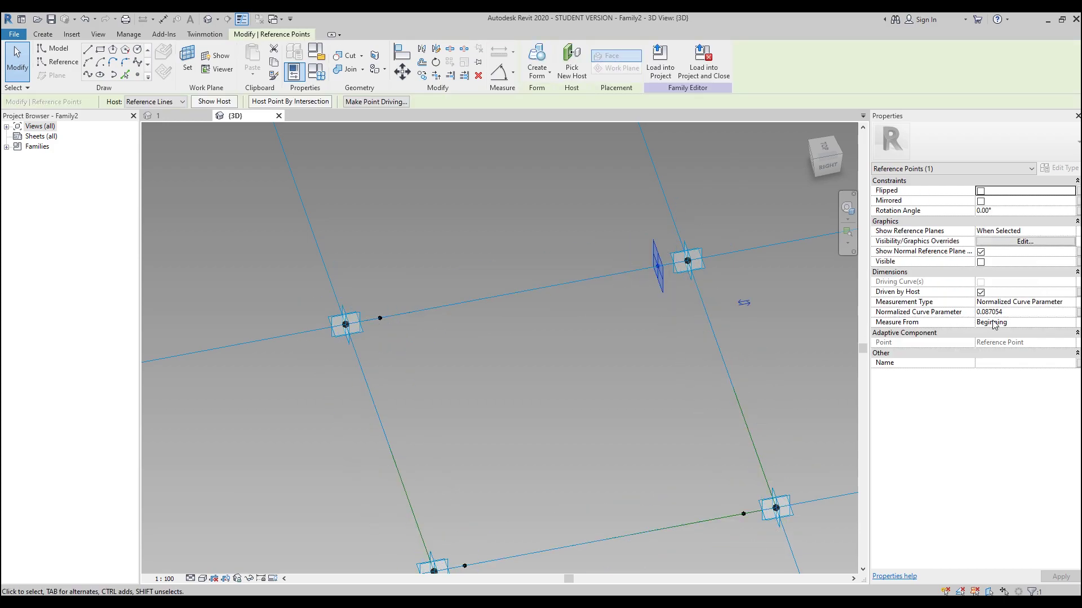
{"action": "left_click", "coordinate": [1014, 317]}
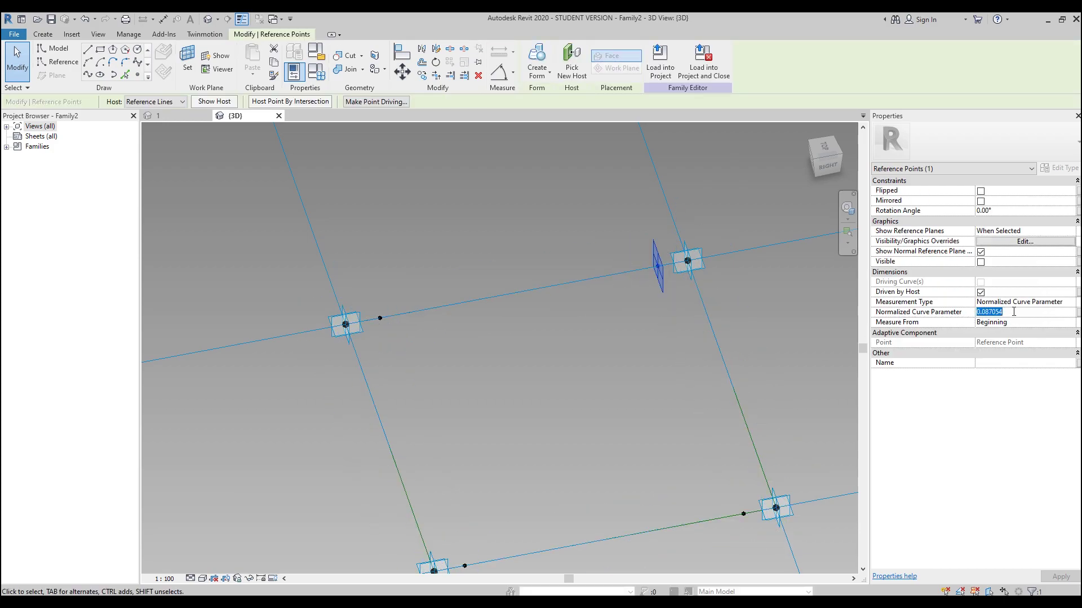
{"action": "type", "text": "0"}
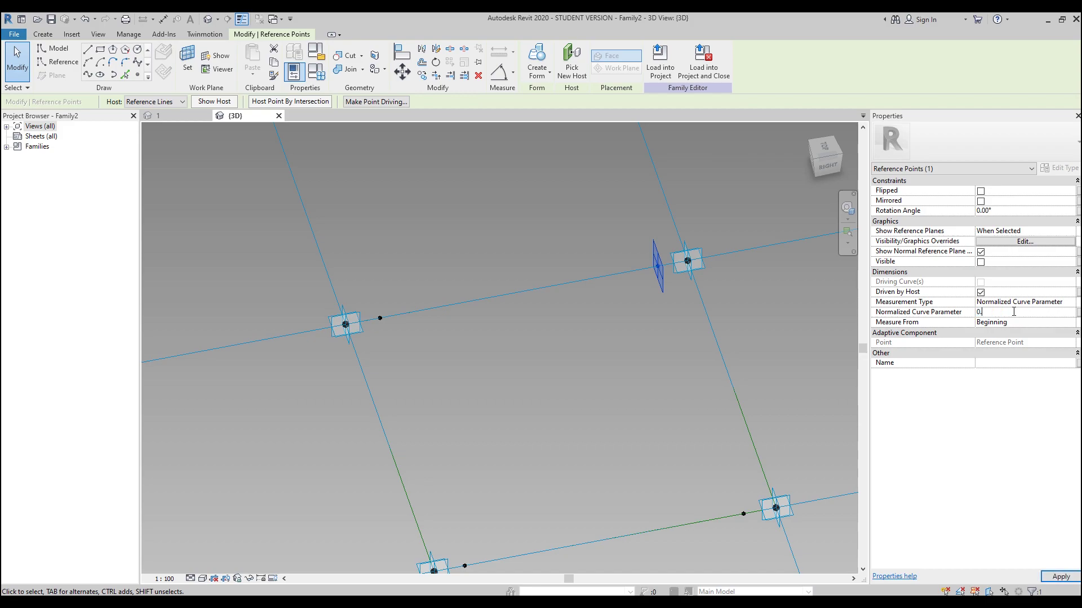
{"action": "type", "text": ".1"}
{"action": "left_click", "coordinate": [761, 333]}
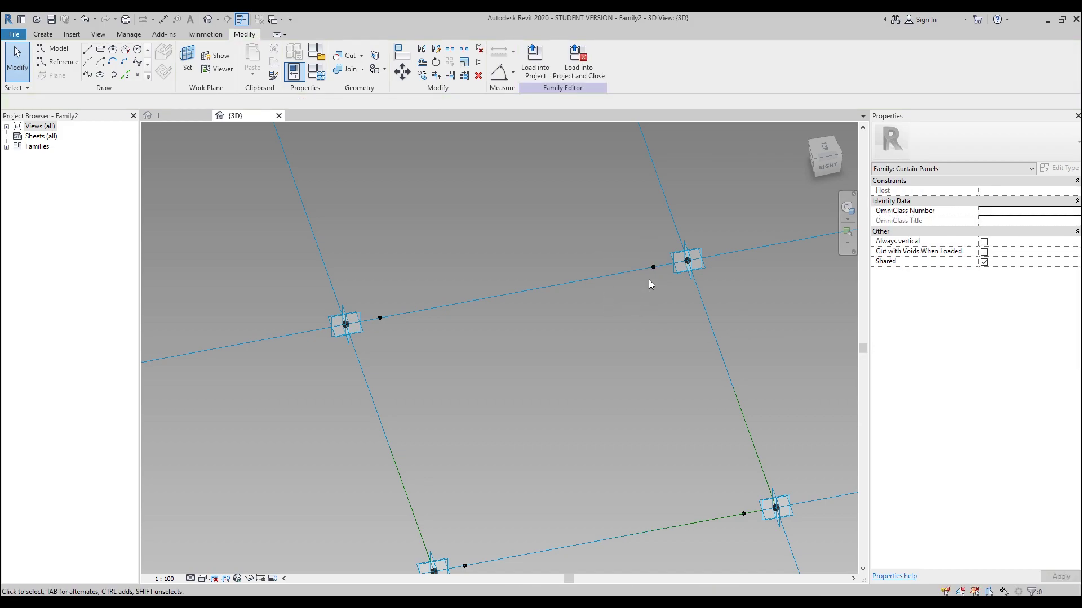
- Set the normalized curve parameter to 0.1 for the reference point near the left corner of the front reference line
{"action": "middle_click_drag", "start_coordinate": [630, 401], "coordinate": [552, 270]}
{"action": "left_click_drag", "start_coordinate": [424, 385], "coordinate": [465, 422]}
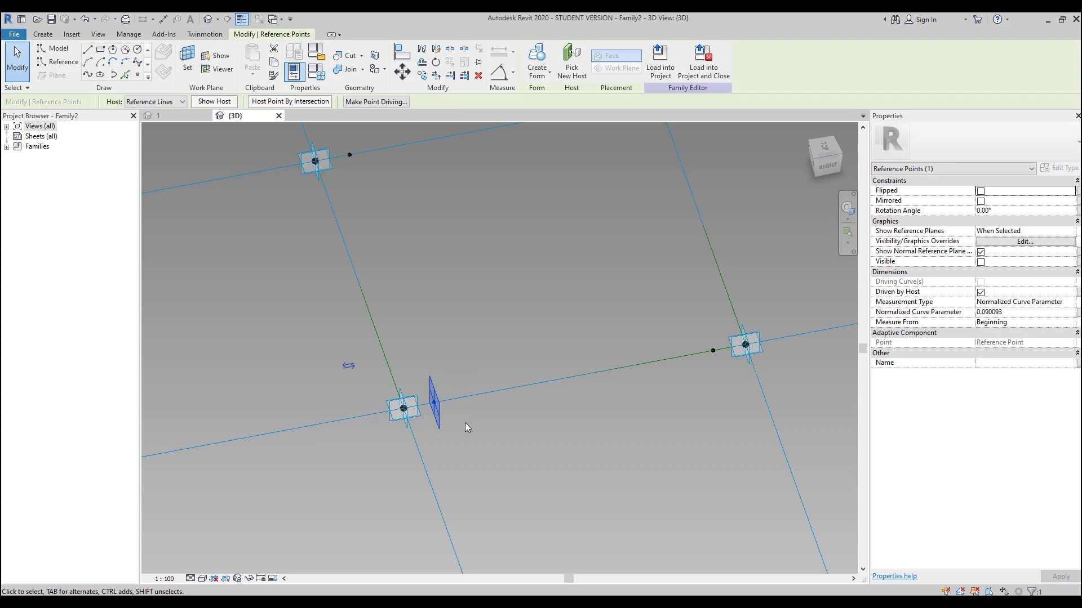
{"action": "left_click", "coordinate": [1027, 313]}
{"action": "type", "text": "1"}
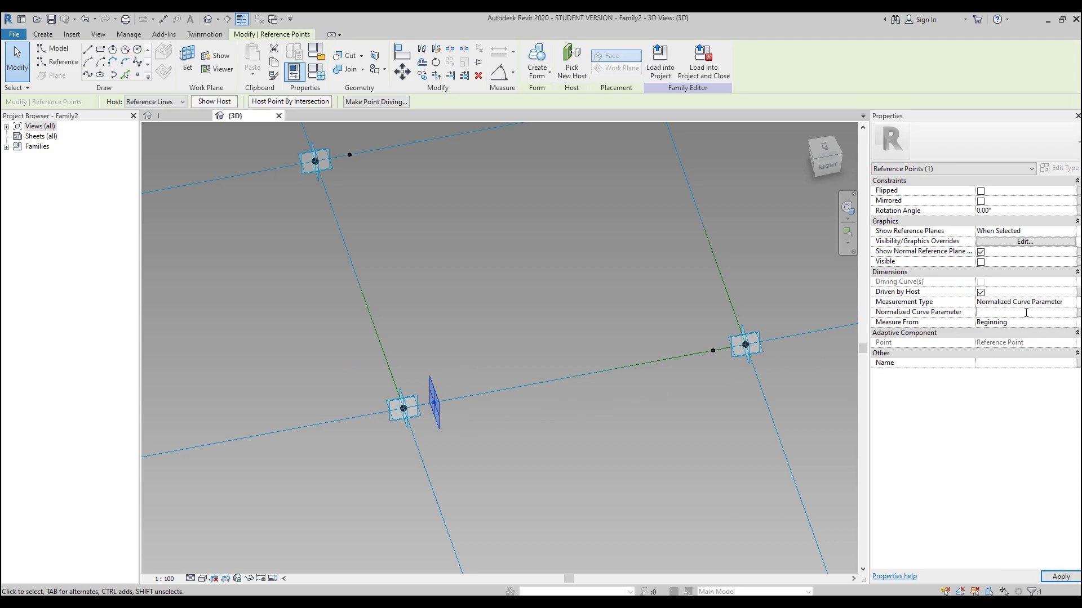
- Measure the reference point near the right corner of the front reference line from the End, with a normalized curve parameter of 0.1
{"action": "left_click_drag", "start_coordinate": [670, 306], "coordinate": [725, 373]}
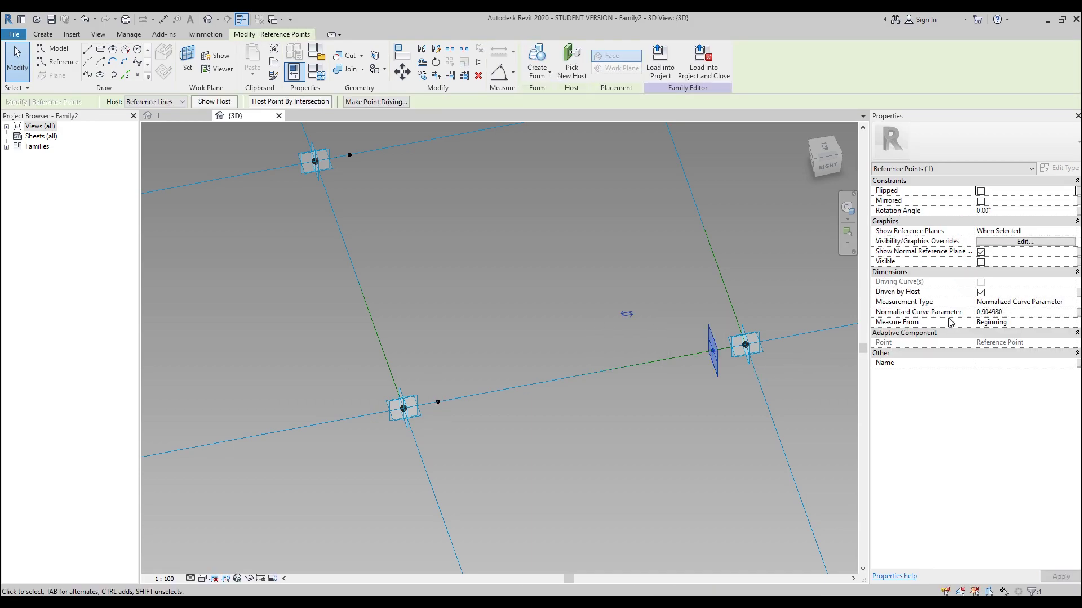
{"action": "left_click", "coordinate": [1074, 326]}
{"action": "left_click", "coordinate": [1005, 333]}
{"action": "left_click", "coordinate": [1021, 314]}
{"action": "type", "text": "00000"}
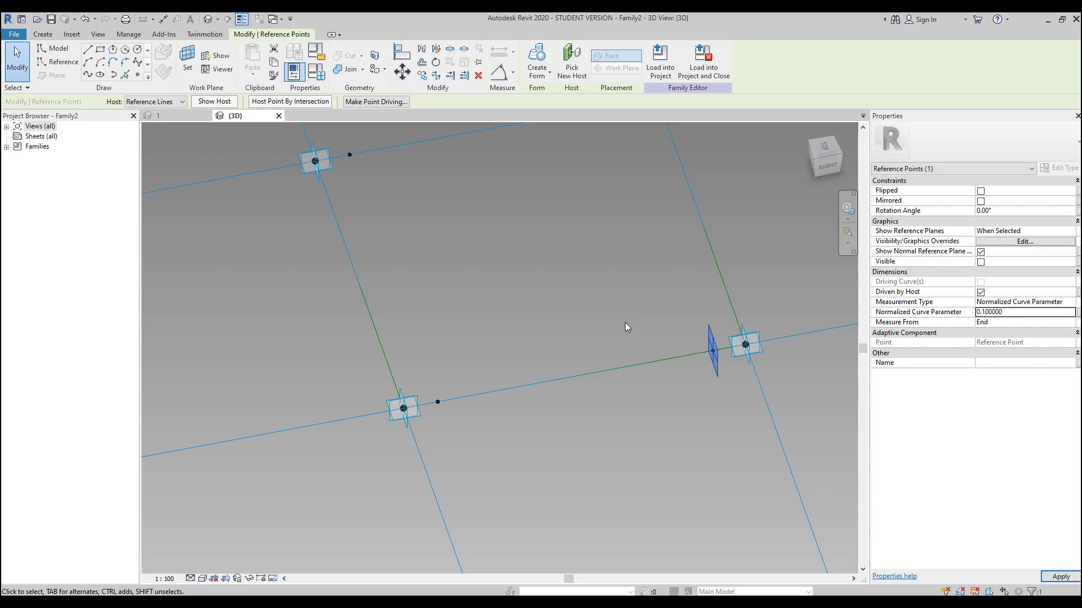
{"action": "left_click", "coordinate": [522, 301]}
- Draw two reference lines with 3D snapping, each joining a rear reference point to the facing front reference point
{"action": "middle_click_drag", "start_coordinate": [556, 300], "coordinate": [520, 354]}
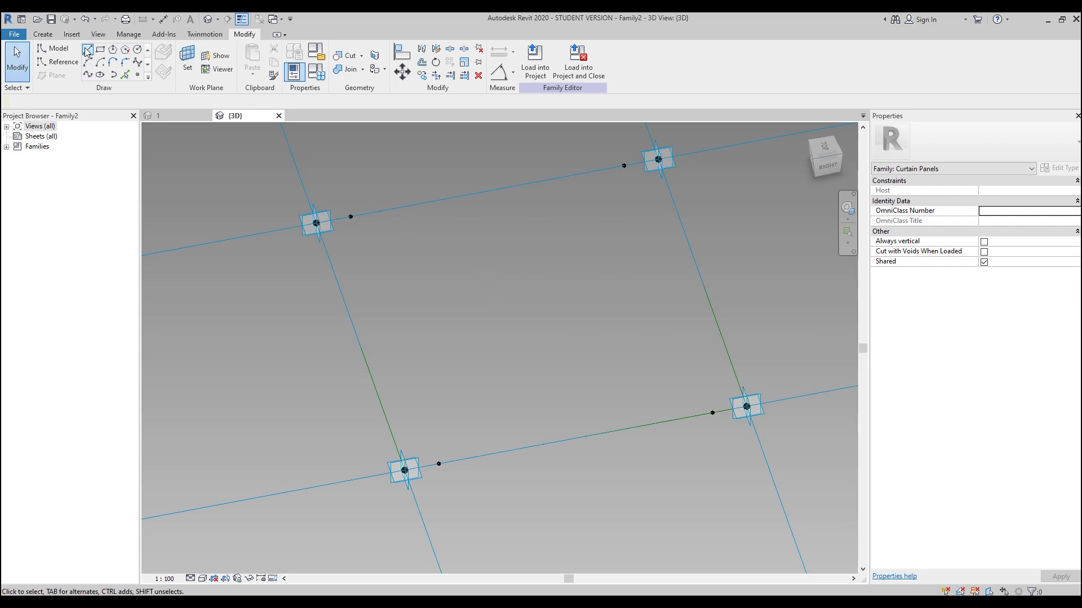
{"action": "left_click", "coordinate": [59, 64]}
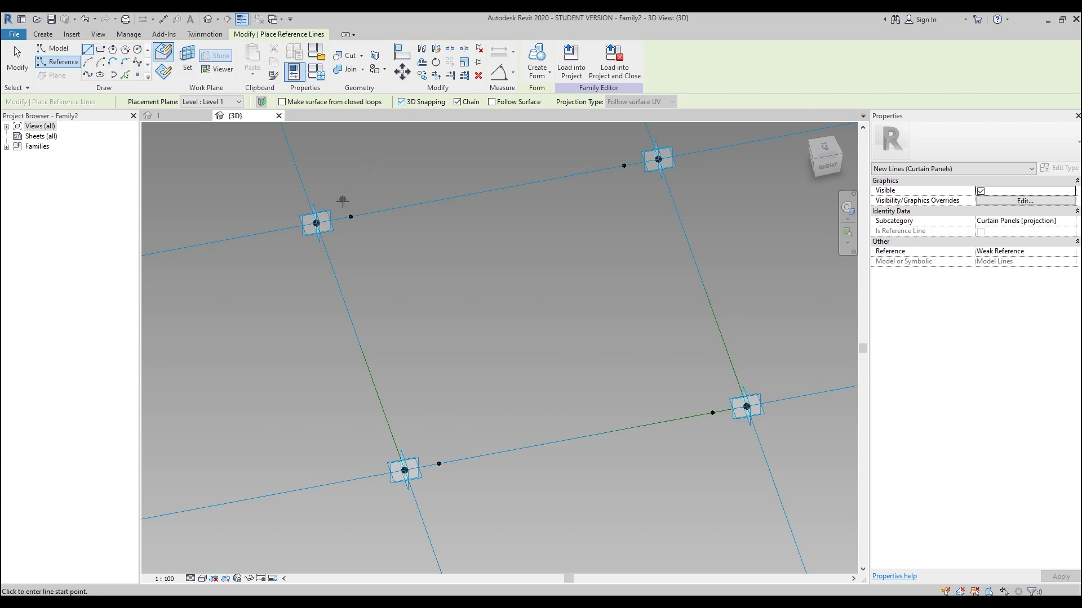
{"action": "left_click", "coordinate": [351, 216]}
{"action": "left_click", "coordinate": [439, 463]}
{"action": "key", "text": "Escape"}
{"action": "left_click", "coordinate": [623, 167]}
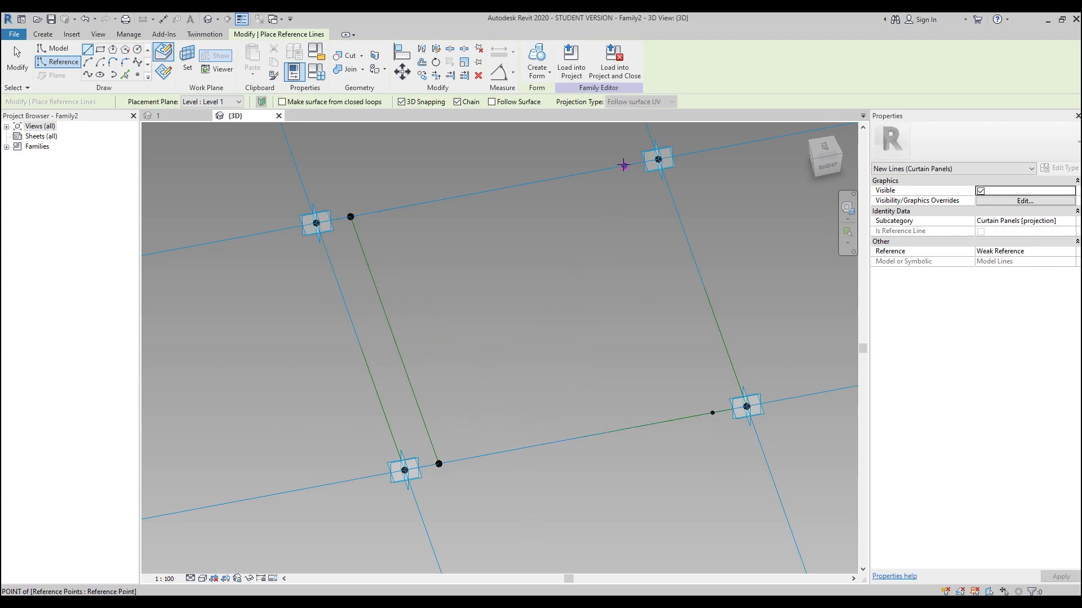
{"action": "left_click", "coordinate": [710, 414]}
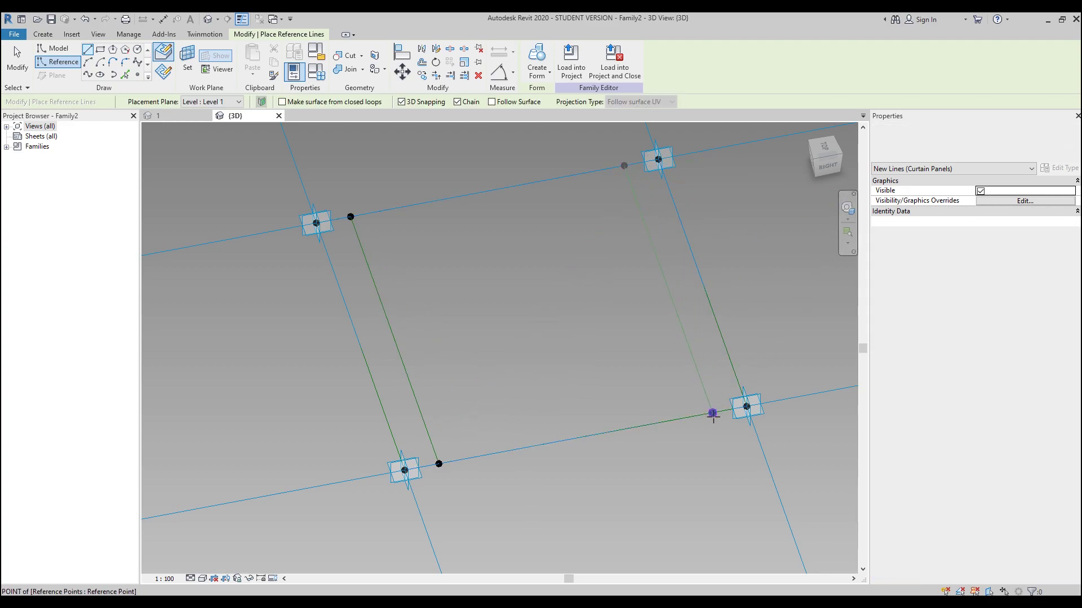
{"action": "key", "text": "Escape"}
{"action": "key", "text": "Escape"}
- Place four reference points on the two inner reference lines, one close to each end of each line
{"action": "middle_click_drag", "start_coordinate": [592, 388], "coordinate": [531, 311]}
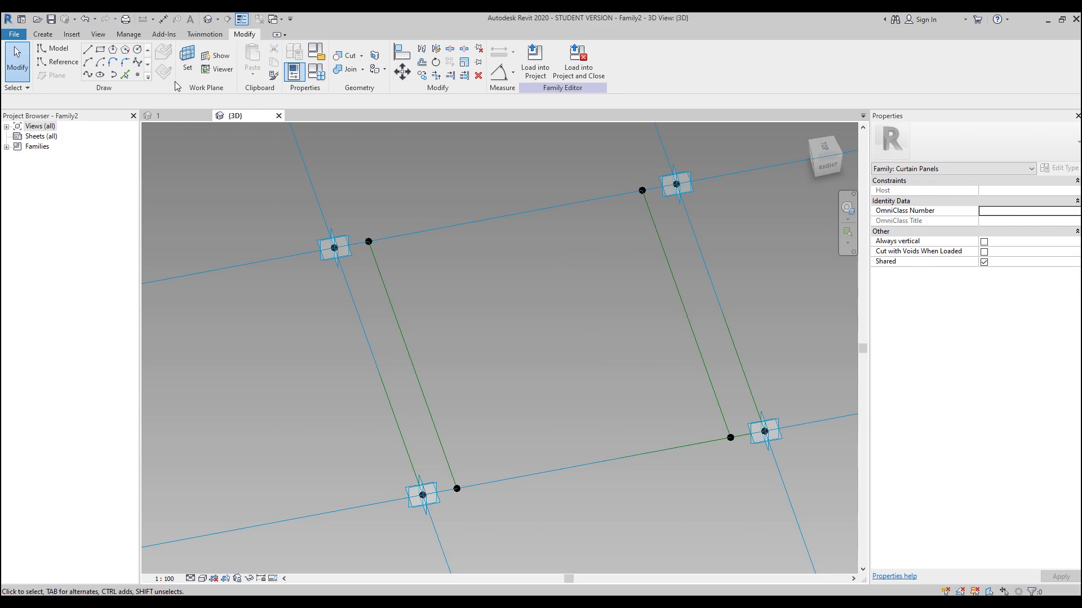
{"action": "left_click", "coordinate": [138, 74]}
{"action": "left_click", "coordinate": [375, 263]}
{"action": "left_click", "coordinate": [650, 211]}
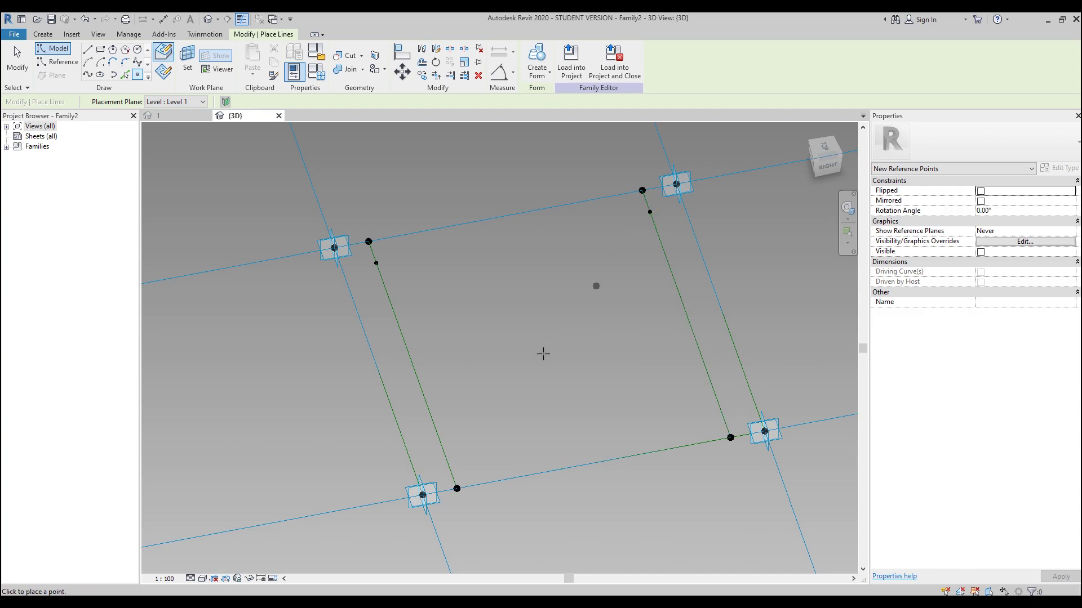
{"action": "left_click", "coordinate": [447, 460]}
{"action": "left_click", "coordinate": [721, 413]}
{"action": "key", "text": "Escape"}
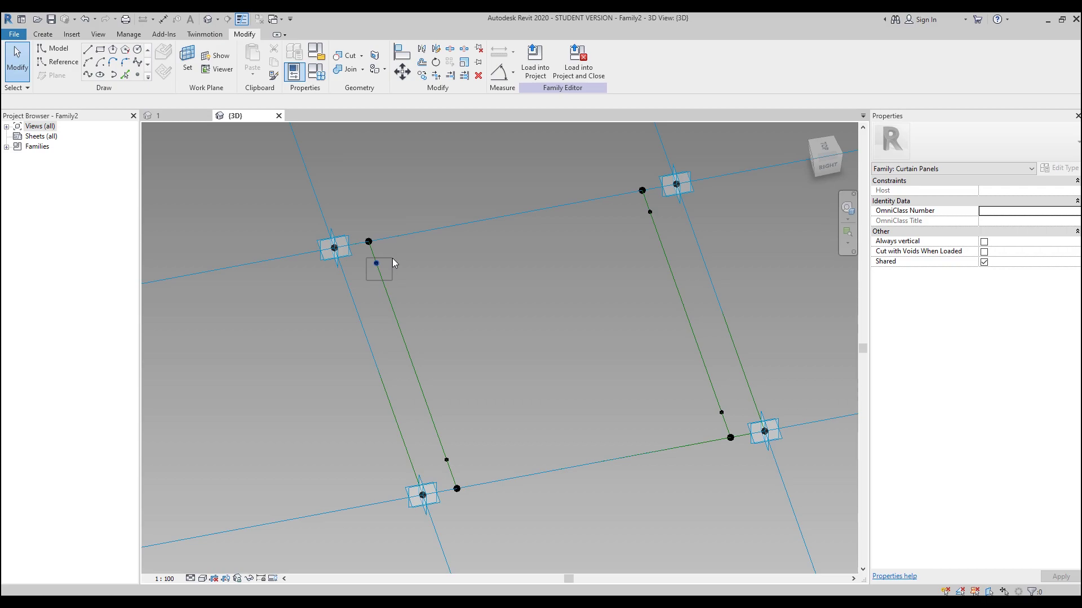
- Set the normalized curve parameter to 0.1 for the two reference points near the rear ends of the inner reference lines
{"action": "left_click", "coordinate": [393, 258]}
{"action": "left_click", "coordinate": [1029, 314]}
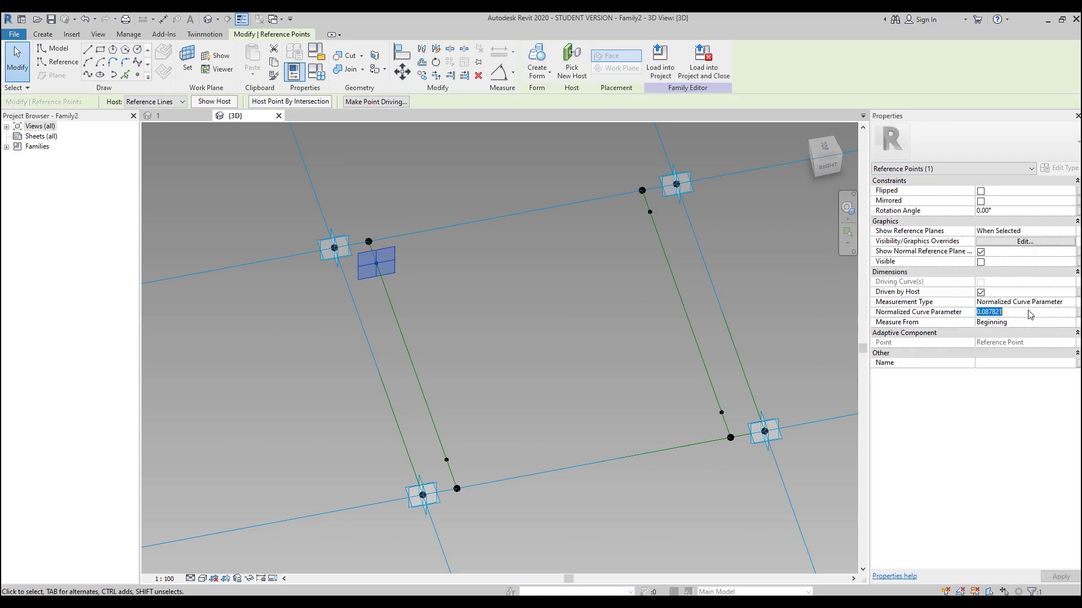
{"action": "type", "text": "0.1"}
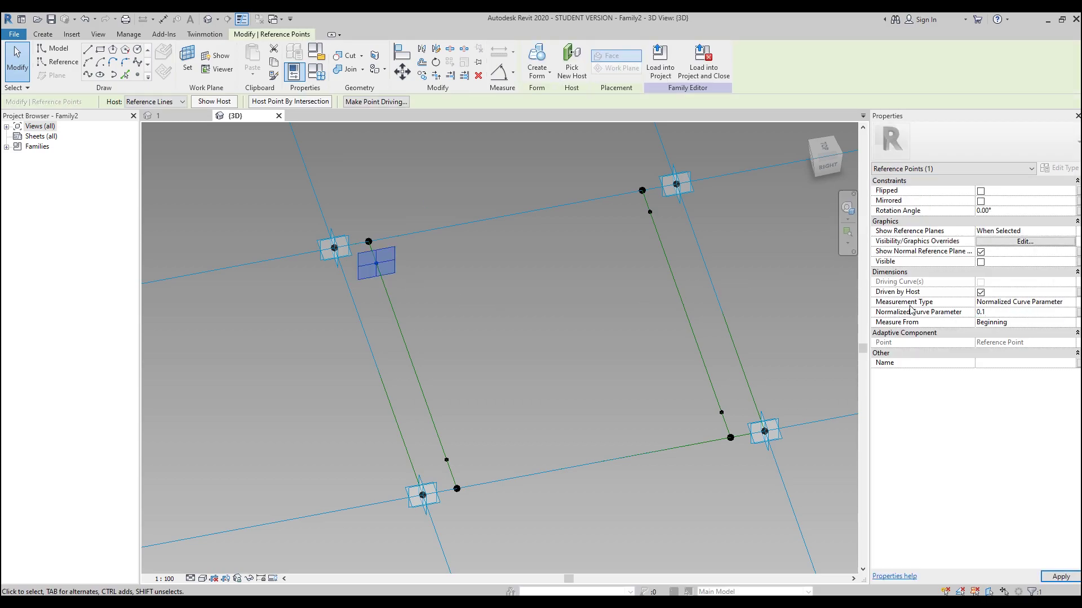
{"action": "left_click", "coordinate": [592, 298]}
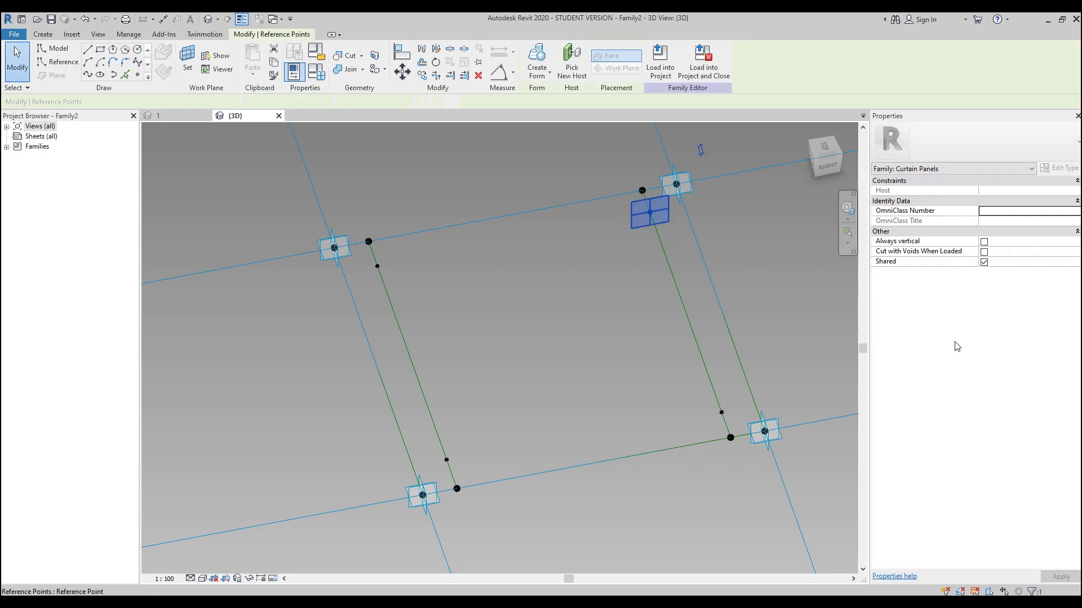
{"action": "left_click", "coordinate": [1022, 314]}
{"action": "type", "text": "0.1"}
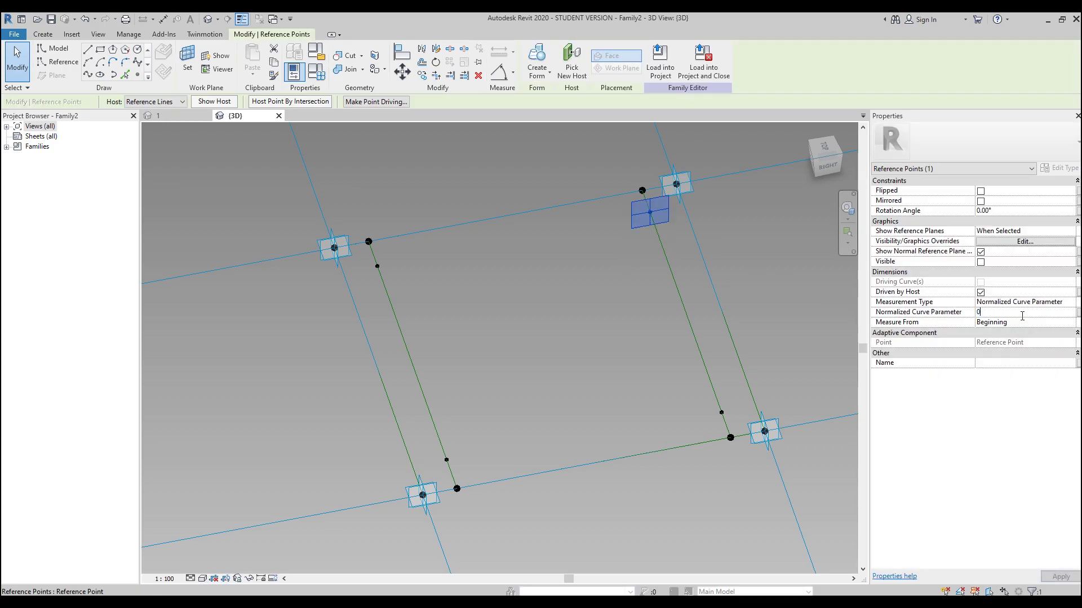
{"action": "left_click", "coordinate": [577, 362]}
- Measure the reference point near the front end of the right inner reference line from the End, with a normalized curve parameter of 0.1
{"action": "left_click_drag", "start_coordinate": [661, 388], "coordinate": [745, 434]}
{"action": "left_click", "coordinate": [1014, 322]}
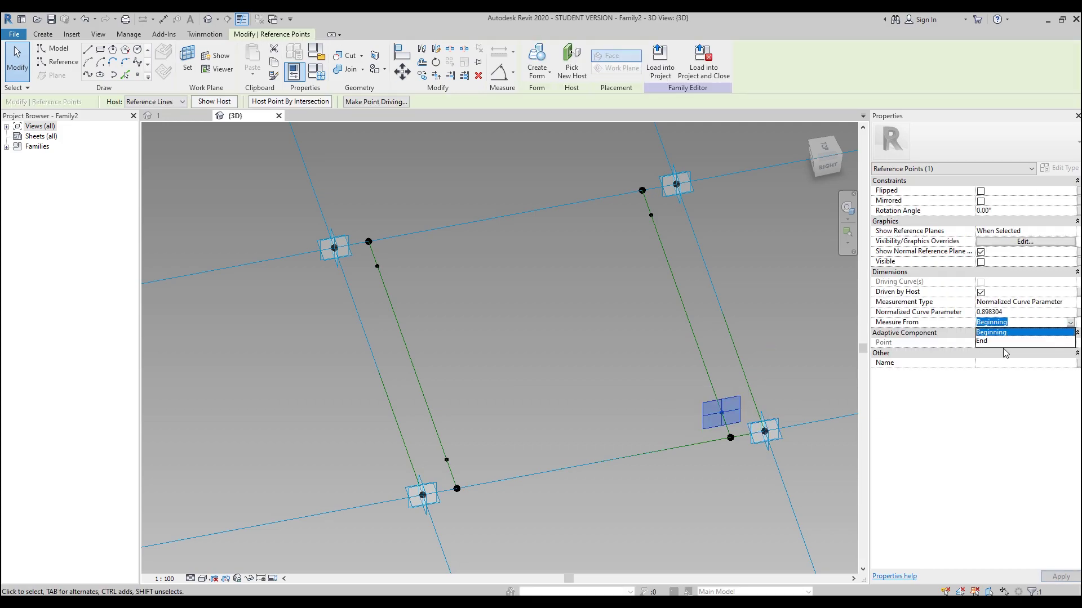
{"action": "left_click", "coordinate": [1003, 342]}
{"action": "left_click", "coordinate": [1014, 314]}
{"action": "type", "text": "0.1"}
{"action": "left_click", "coordinate": [418, 466]}
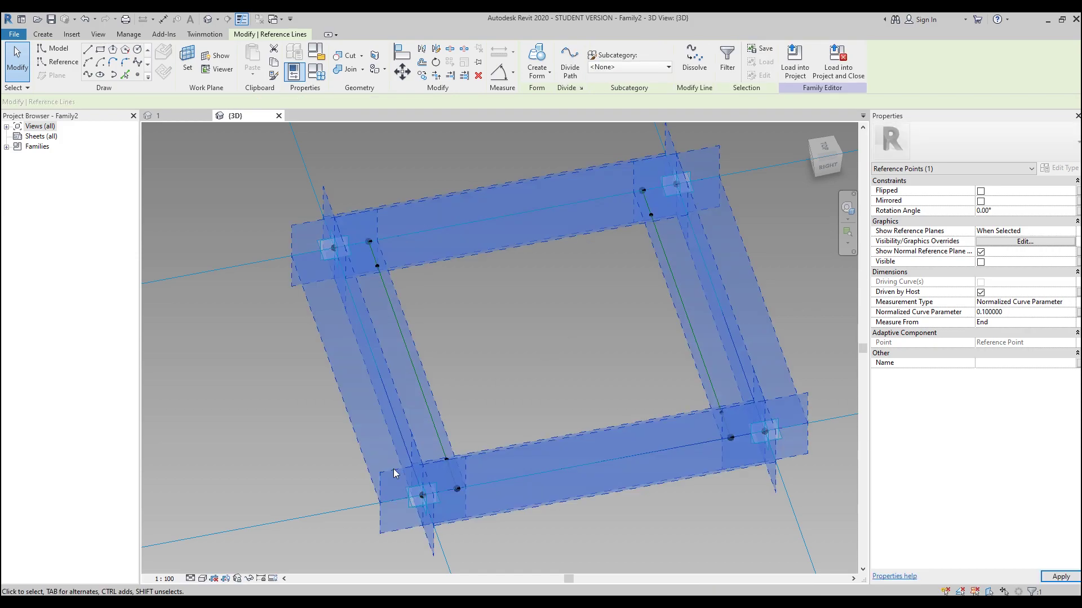
{"action": "key", "text": "Escape"}
- Measure the reference point near the front end of the left inner reference line from the End, with a normalized curve parameter of 0.1
{"action": "left_click_drag", "start_coordinate": [428, 444], "coordinate": [475, 462]}
{"action": "left_click", "coordinate": [1030, 316]}
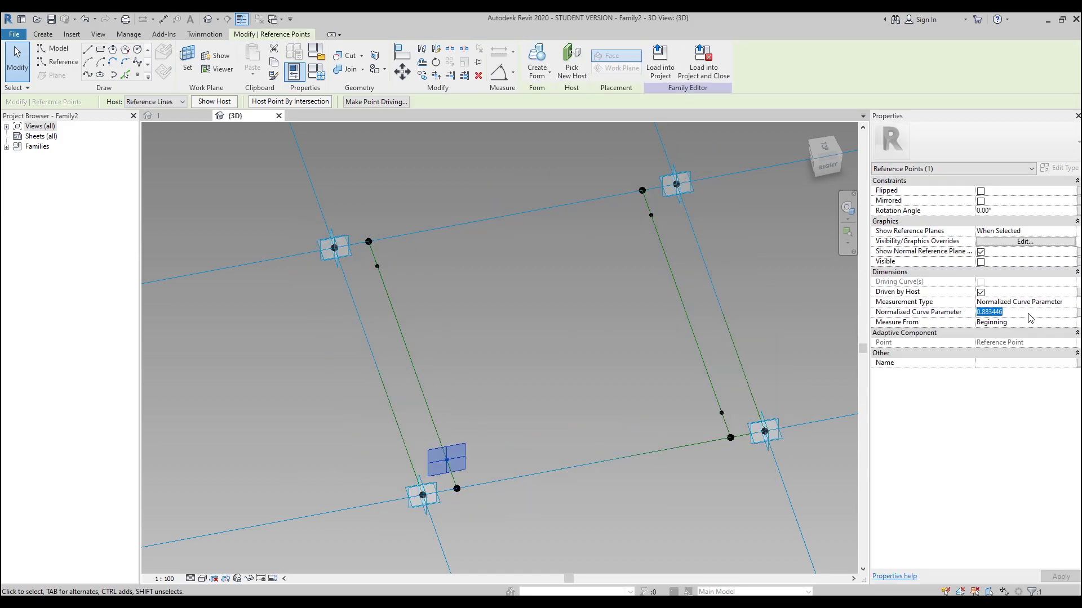
{"action": "left_click", "coordinate": [1073, 325]}
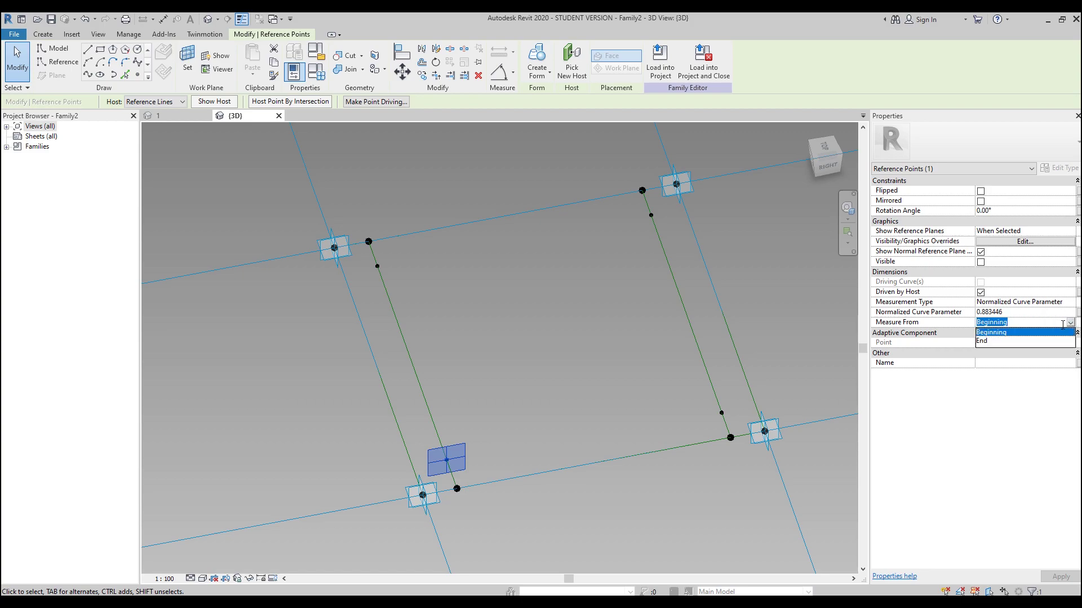
{"action": "left_click", "coordinate": [983, 342]}
{"action": "left_click", "coordinate": [1024, 317]}
{"action": "type", "text": "0"}
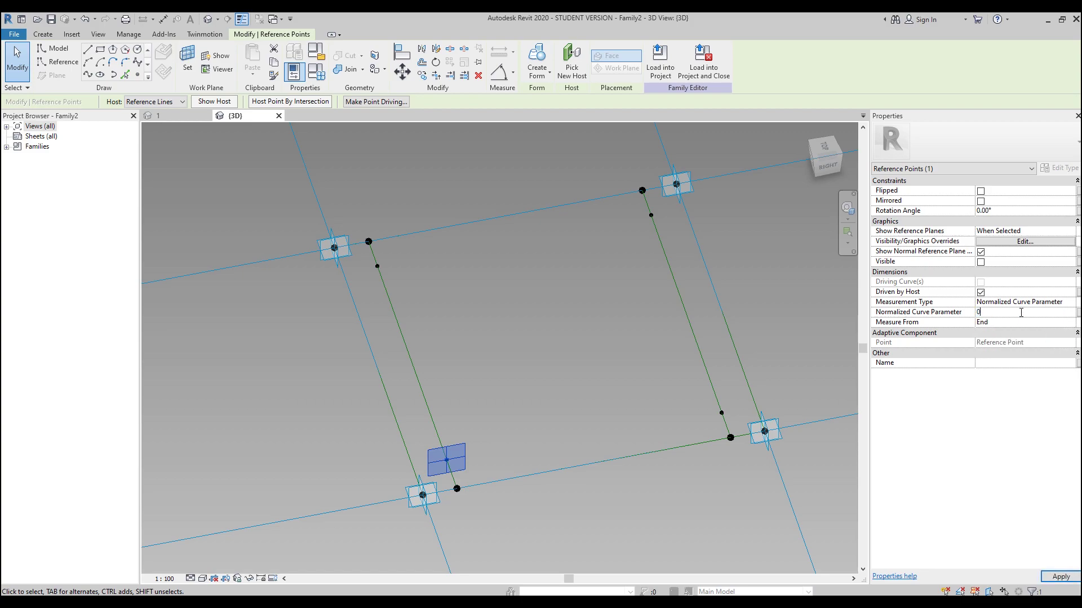
{"action": "type", "text": ".1"}
{"action": "left_click", "coordinate": [591, 431]}
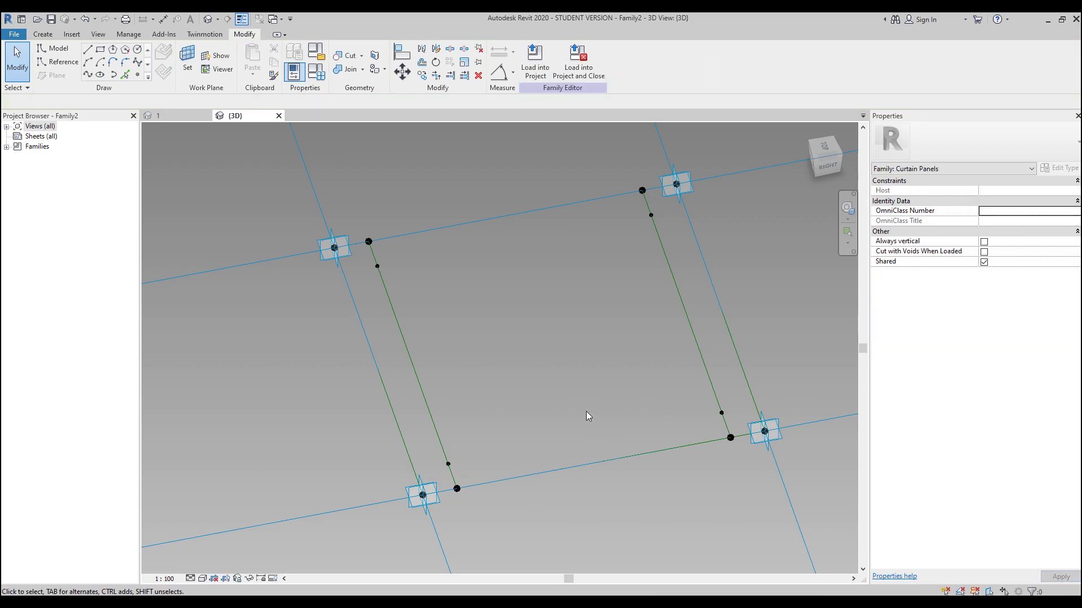
- For the four reference points on the inner lines, turn off showing only the normal reference plane and set Show Reference Planes to Always
{"action": "middle_click_drag", "start_coordinate": [584, 389], "coordinate": [395, 406], "text": "shift"}
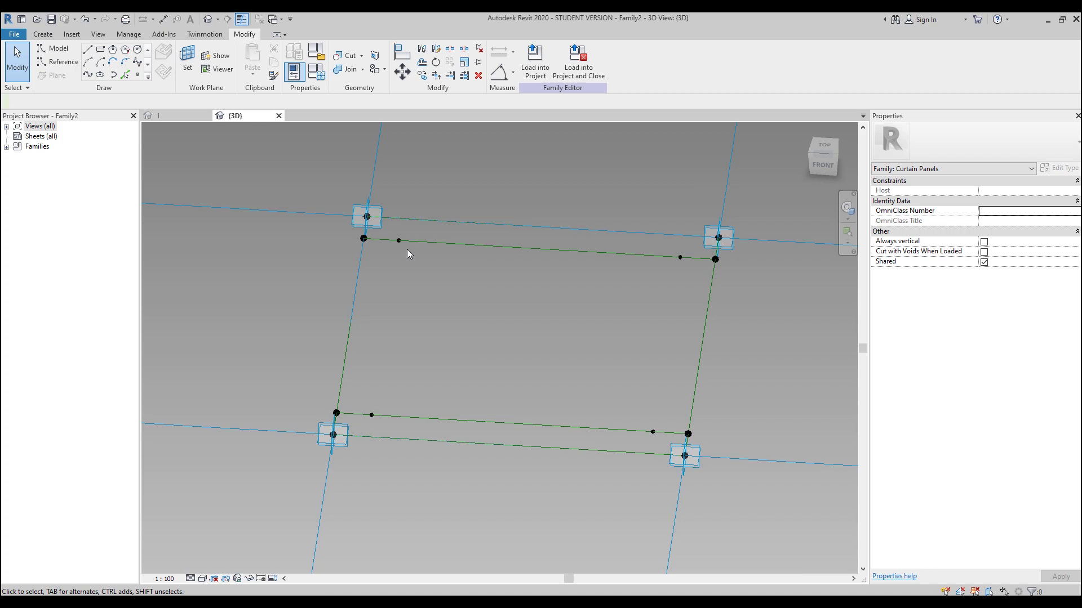
{"action": "left_click_drag", "start_coordinate": [472, 325], "coordinate": [499, 358]}
{"action": "middle_click_drag", "start_coordinate": [499, 358], "coordinate": [495, 354], "text": "shift"}
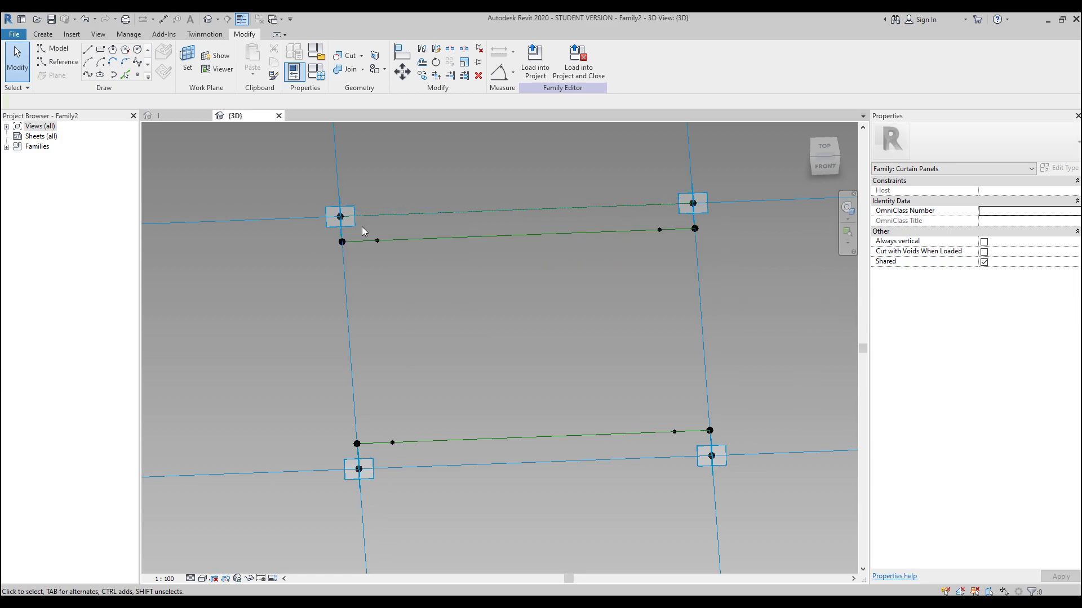
{"action": "left_click", "coordinate": [377, 240]}
{"action": "left_click", "coordinate": [659, 230], "text": "ctrl"}
{"action": "left_click_drag", "start_coordinate": [363, 423], "coordinate": [405, 461], "text": "ctrl"}
{"action": "left_click_drag", "start_coordinate": [632, 388], "coordinate": [688, 447], "text": "ctrl"}
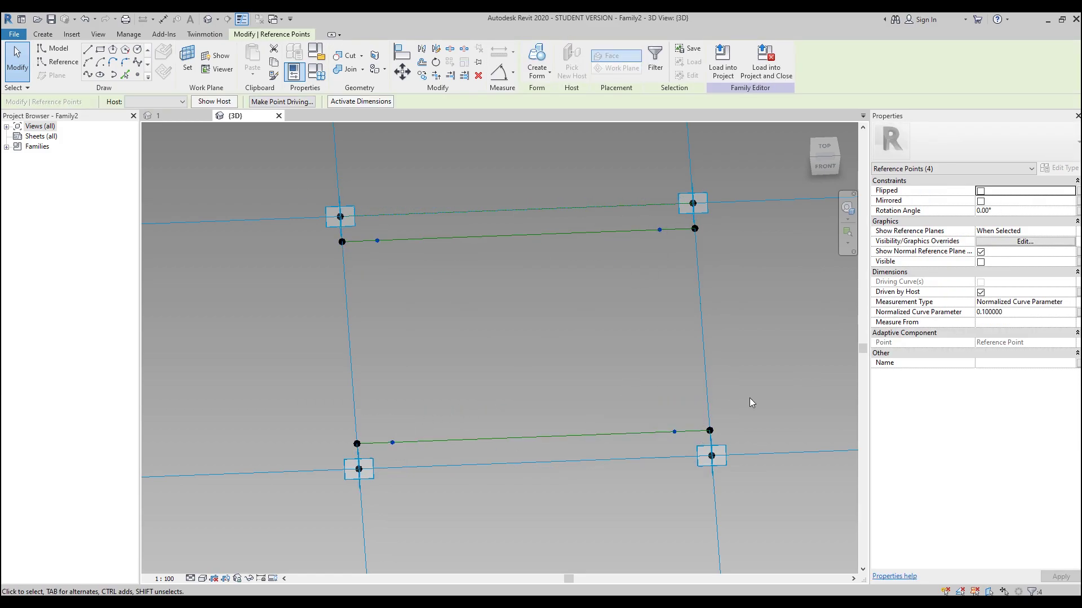
{"action": "left_click", "coordinate": [980, 252]}
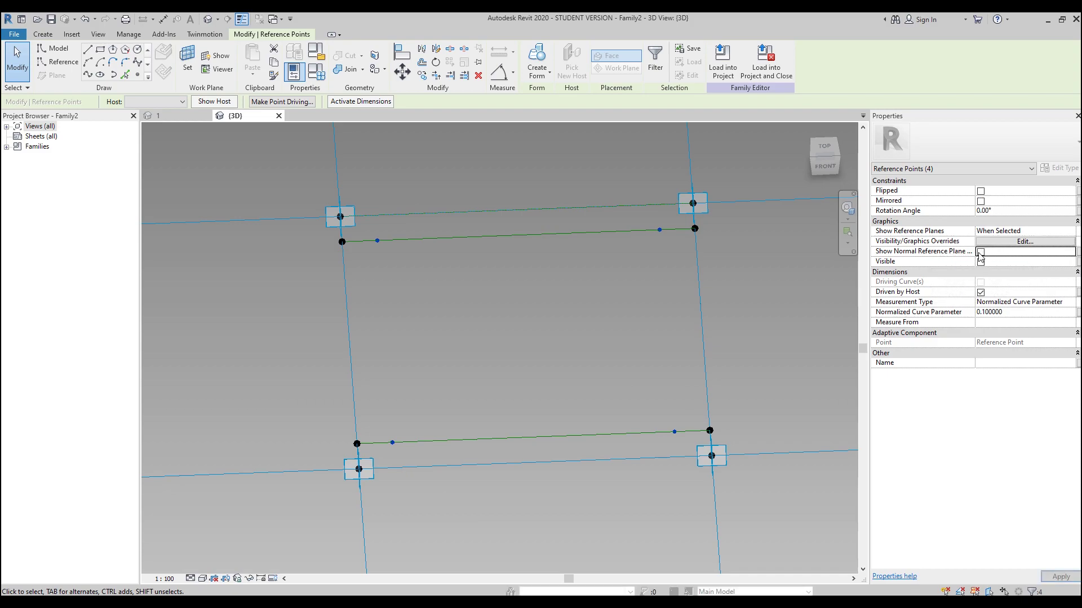
{"action": "left_click", "coordinate": [1073, 231]}
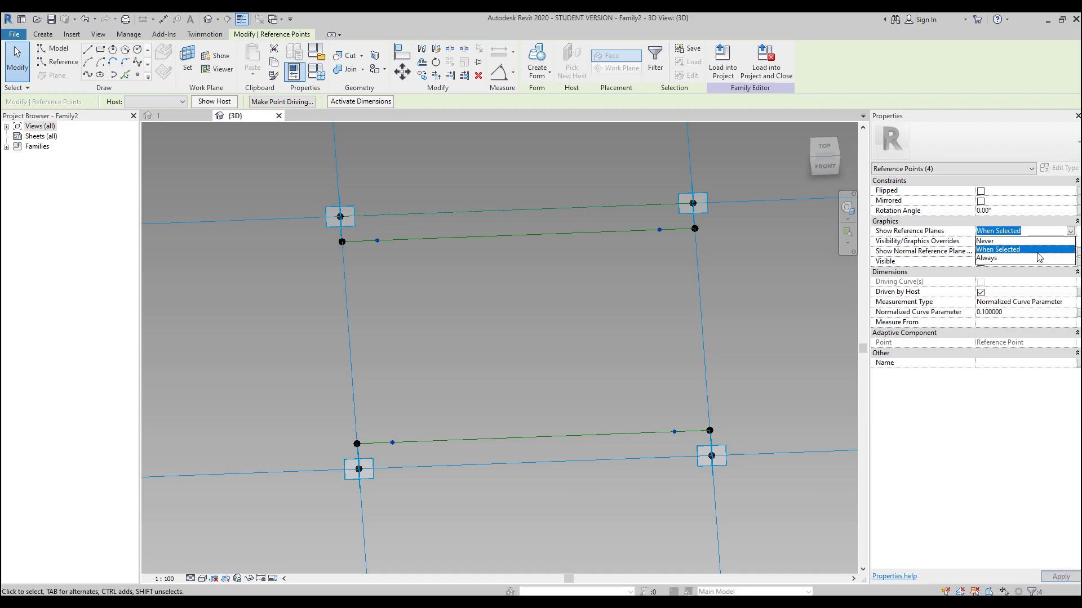
{"action": "left_click", "coordinate": [993, 260]}
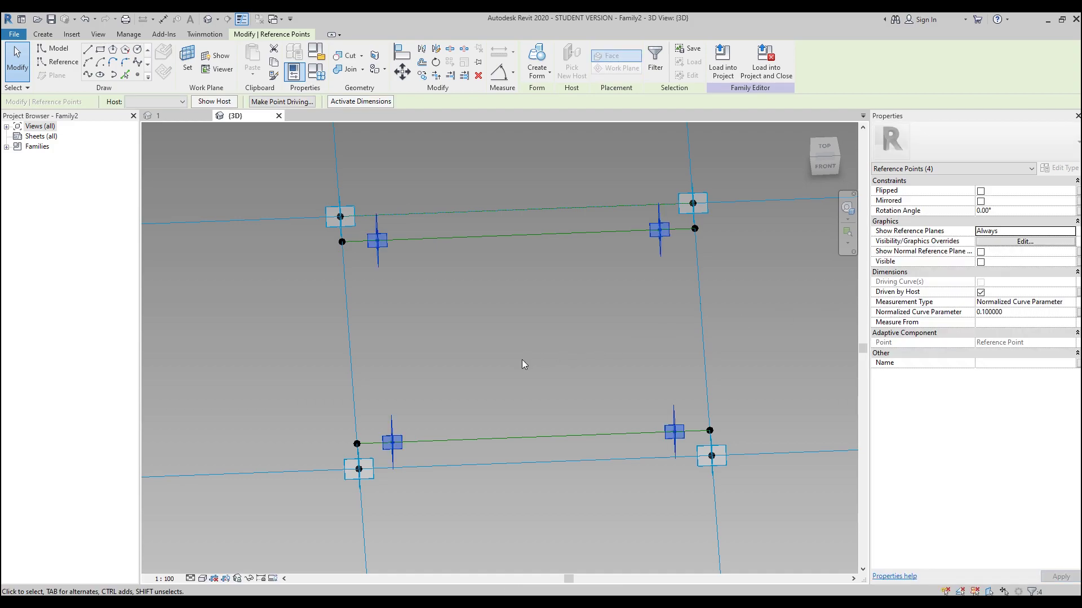
{"action": "middle_click_drag", "start_coordinate": [404, 428], "coordinate": [417, 337], "text": "shift"}
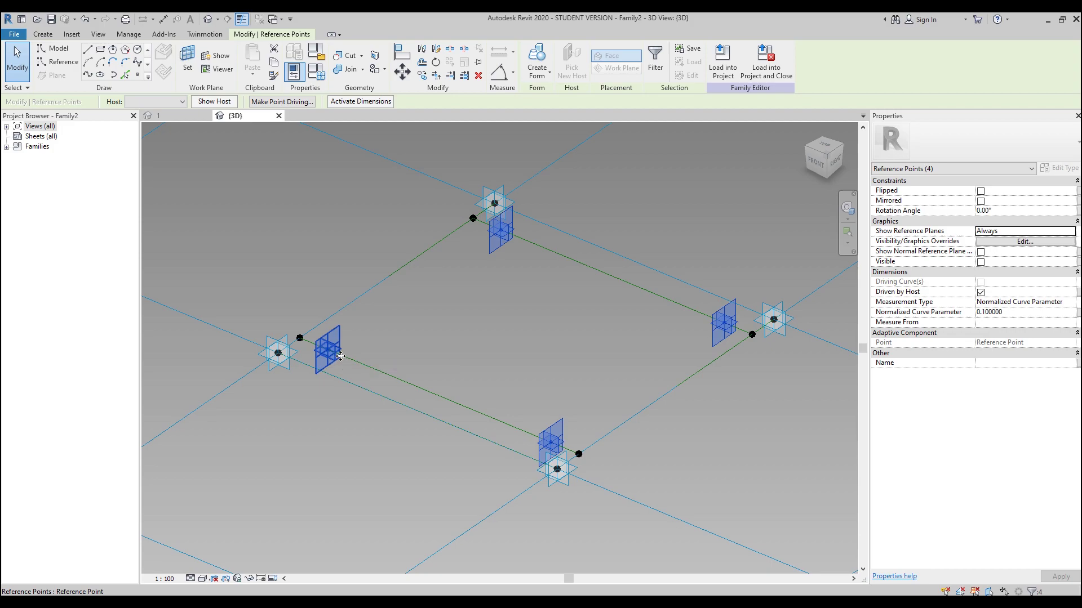
{"action": "left_click", "coordinate": [408, 310]}
- Place a reference point on the horizontal plane of the point near the rear end of the left inner reference line
{"action": "middle_click_drag", "start_coordinate": [494, 337], "coordinate": [552, 389], "text": "shift"}
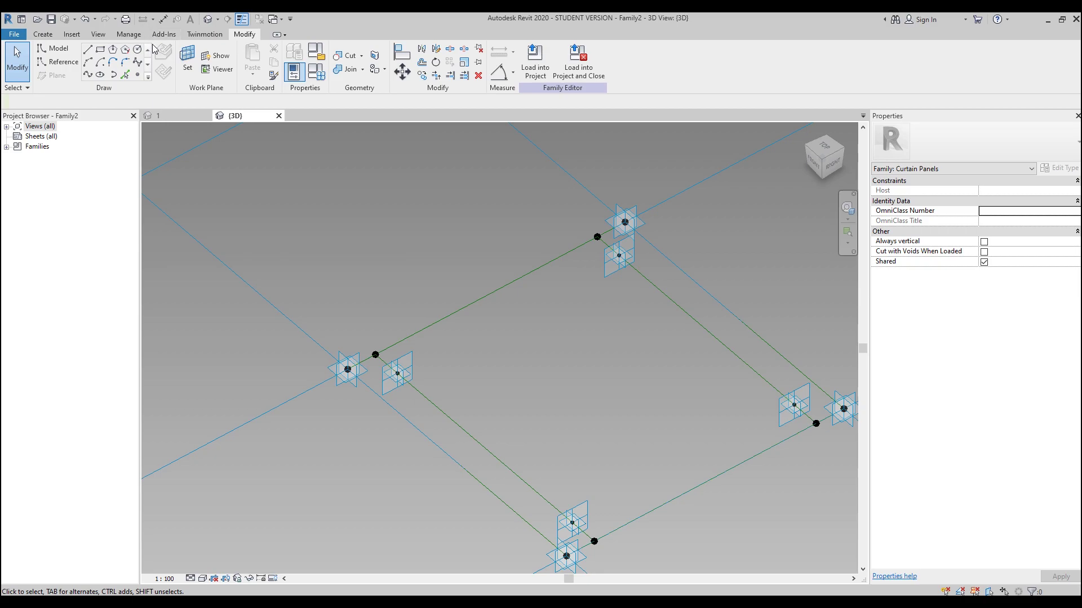
{"action": "left_click", "coordinate": [72, 64]}
{"action": "left_click", "coordinate": [137, 75]}
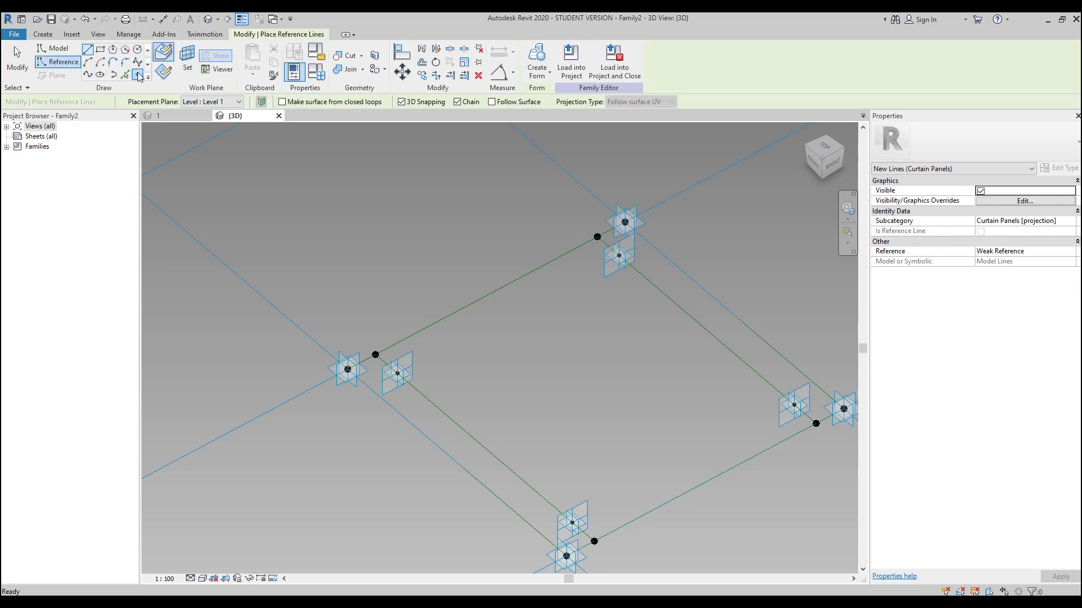
{"action": "left_click", "coordinate": [187, 67]}
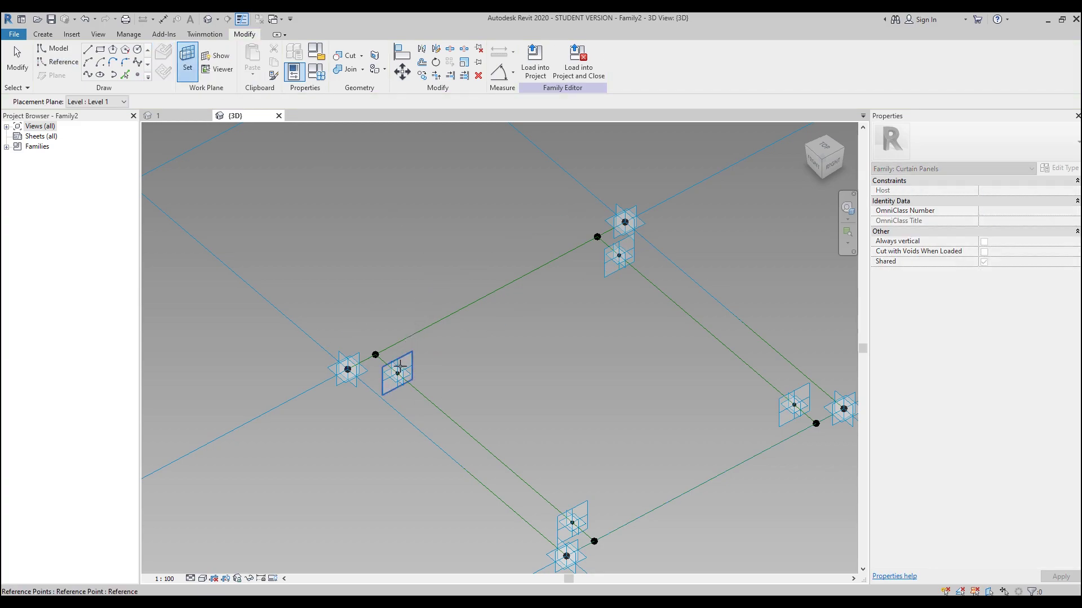
{"action": "scroll", "coordinate": [384, 374], "scroll_direction": "up", "scroll_amount": 2}
{"action": "scroll", "coordinate": [389, 375], "scroll_direction": "up", "scroll_amount": 1}
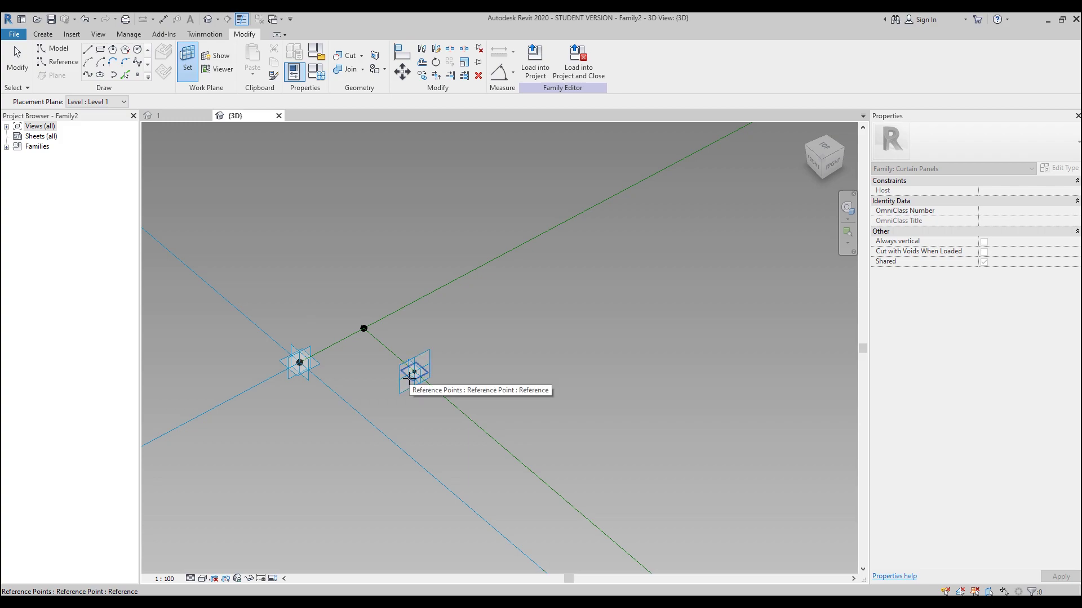
{"action": "left_click", "coordinate": [410, 377]}
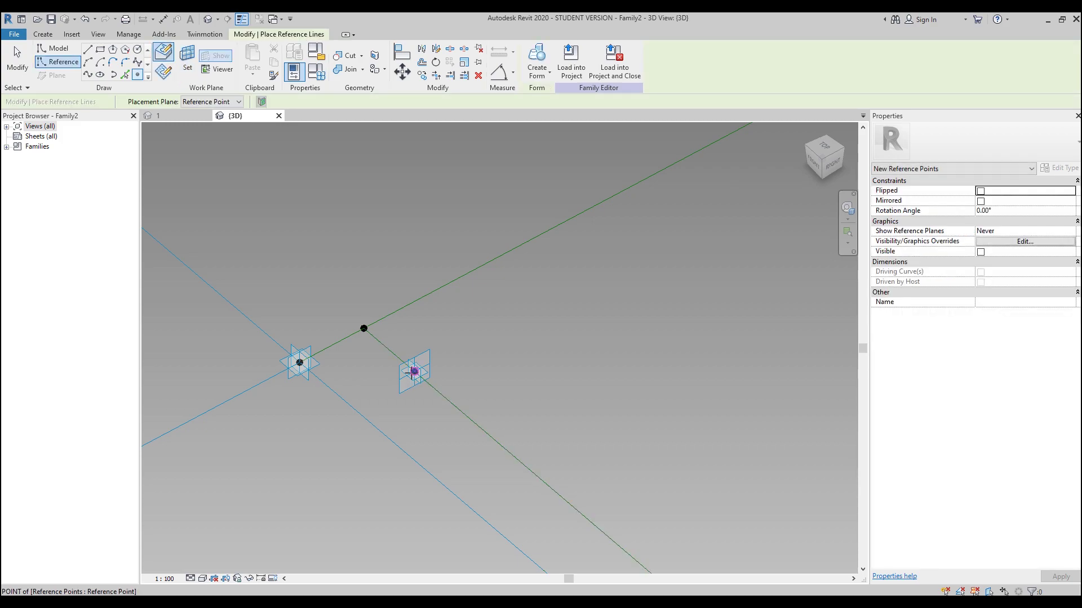
{"action": "left_click", "coordinate": [413, 372]}
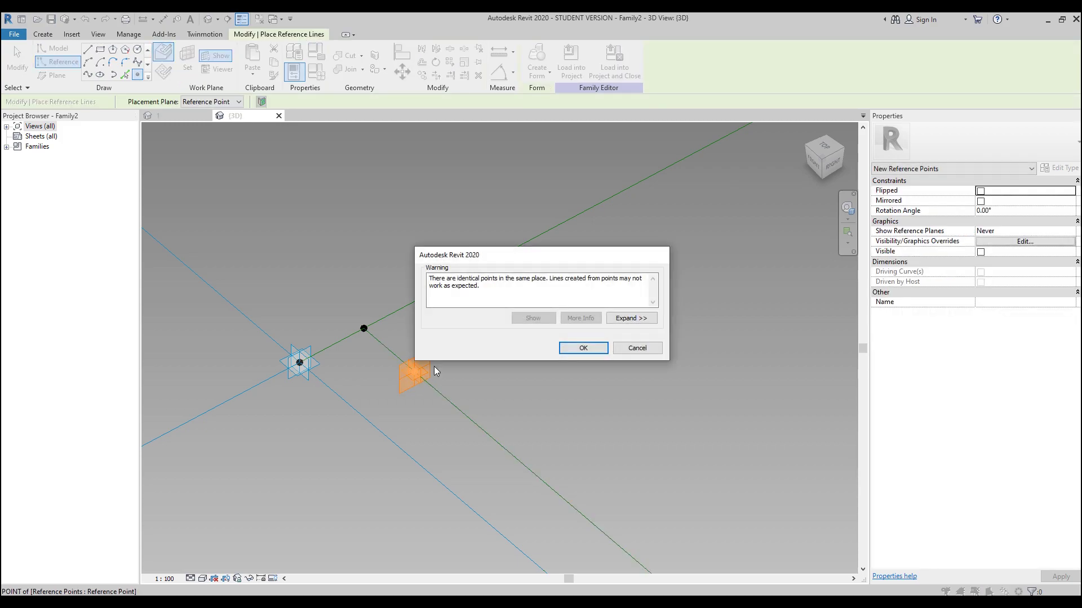
{"action": "left_click_drag", "start_coordinate": [481, 264], "coordinate": [534, 236]}
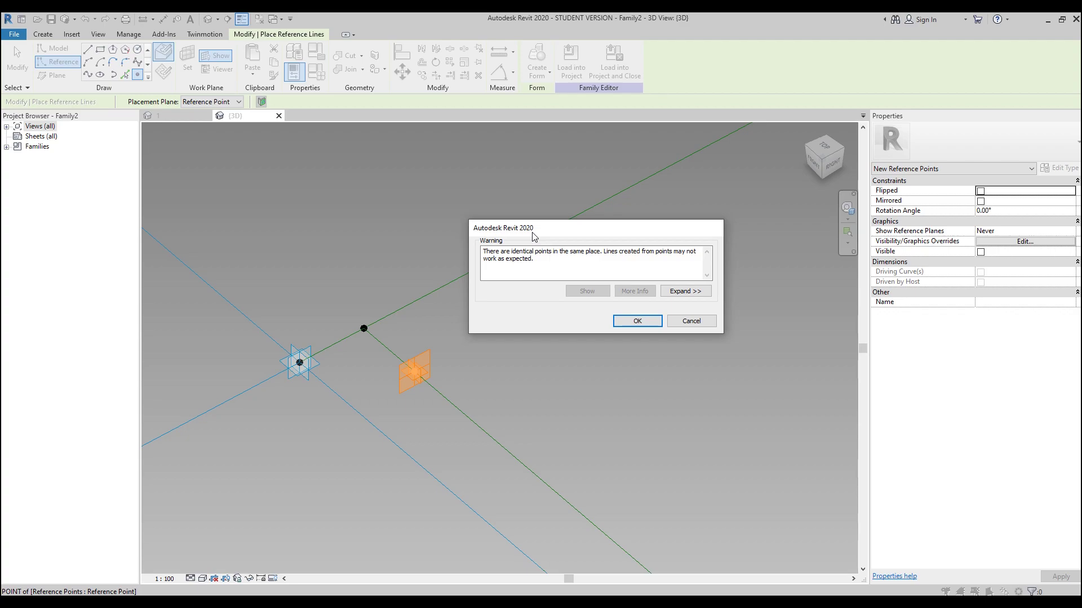
{"action": "left_click", "coordinate": [637, 321]}
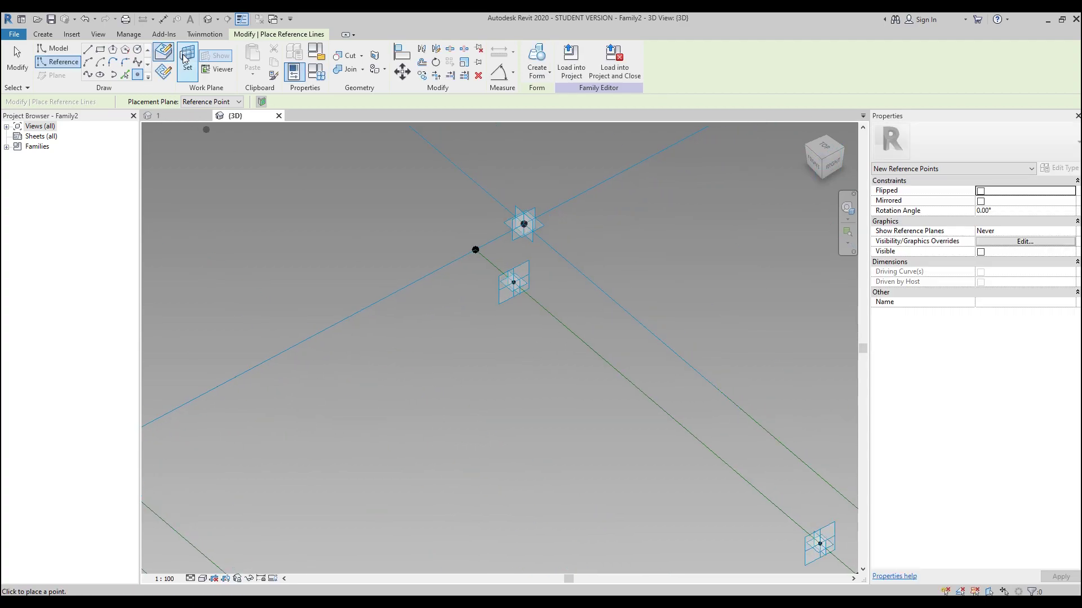
- Place a reference point on the horizontal plane of the point near the rear end of the right inner reference line
{"action": "key", "text": "Escape"}
{"action": "left_click", "coordinate": [523, 277]}
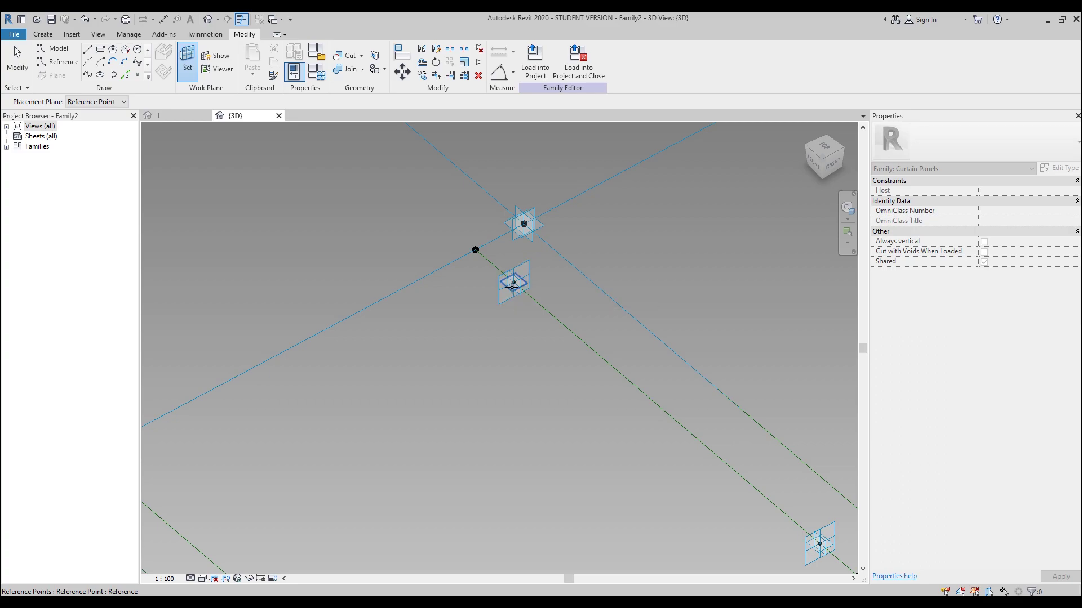
{"action": "key", "text": "Return"}
{"action": "left_click", "coordinate": [512, 285]}
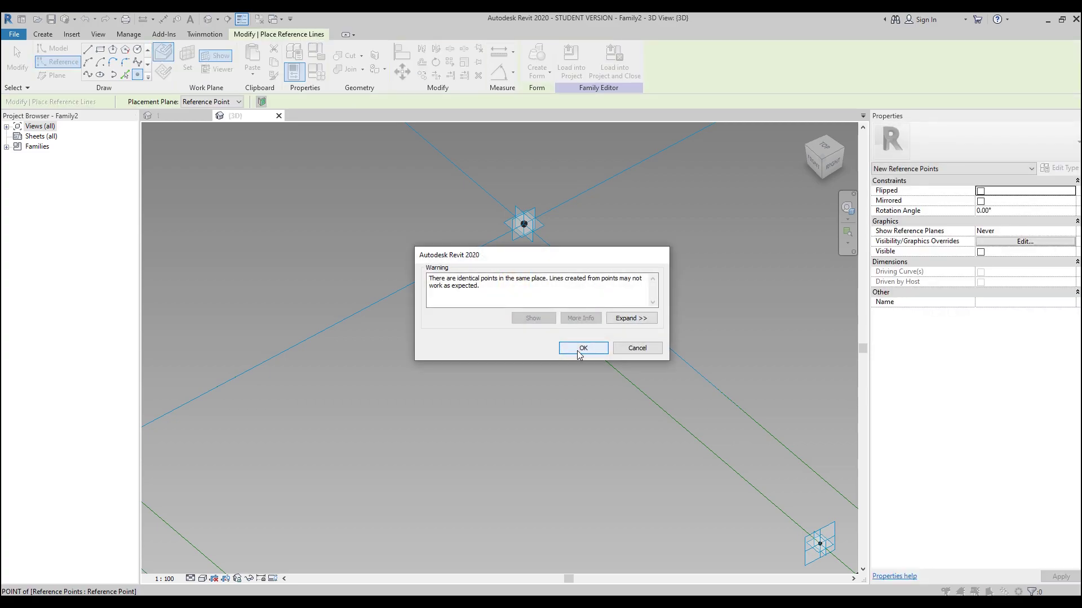
{"action": "left_click", "coordinate": [584, 348]}
- Place a reference point on the horizontal plane of the point near the front end of the right inner reference line
{"action": "middle_click_drag", "start_coordinate": [657, 496], "coordinate": [387, 319], "text": "shift"}
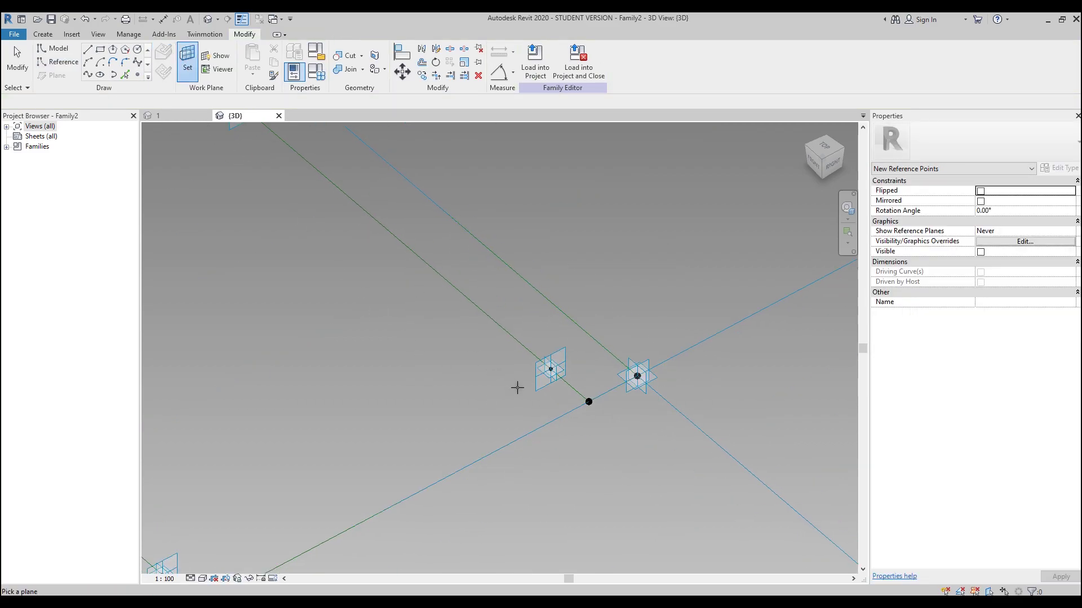
{"action": "left_click", "coordinate": [550, 369]}
{"action": "left_click", "coordinate": [551, 373]}
{"action": "left_click", "coordinate": [579, 346]}
- Place a reference point on the horizontal plane of the point near the front end of the left inner reference line
{"action": "middle_click_drag", "start_coordinate": [346, 406], "coordinate": [199, 124], "text": "shift"}
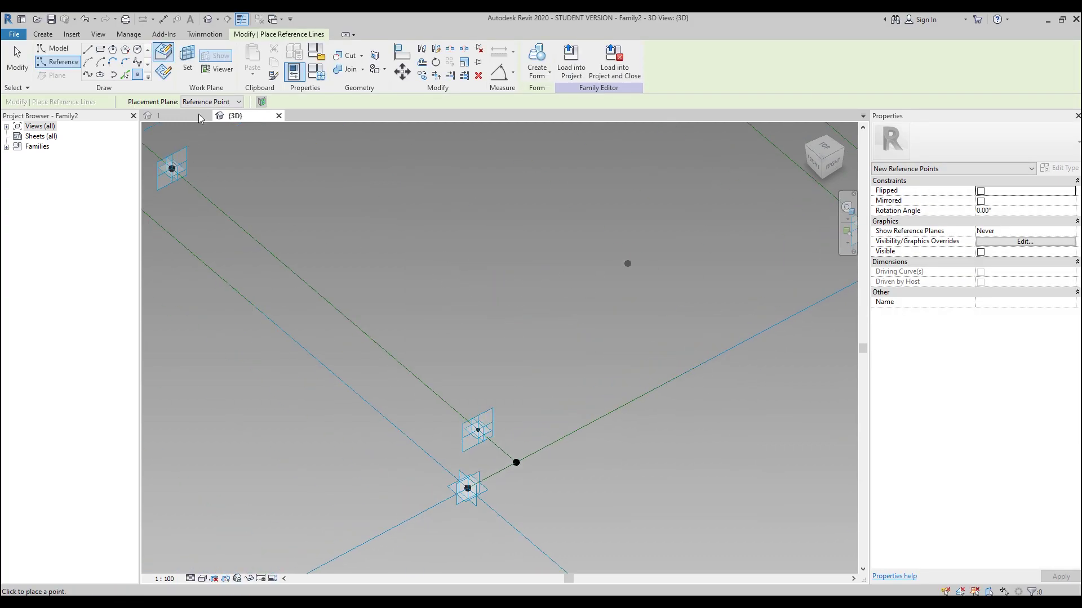
{"action": "key", "text": "Escape"}
{"action": "key", "text": "Escape"}
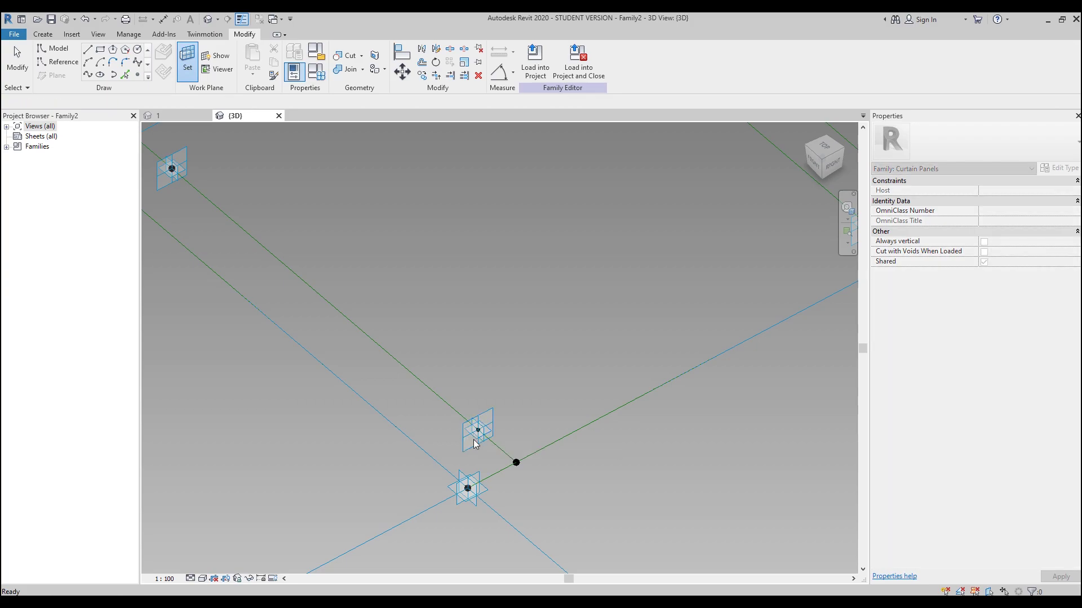
{"action": "key", "text": "Return"}
{"action": "left_click", "coordinate": [478, 431]}
{"action": "left_click", "coordinate": [580, 346]}
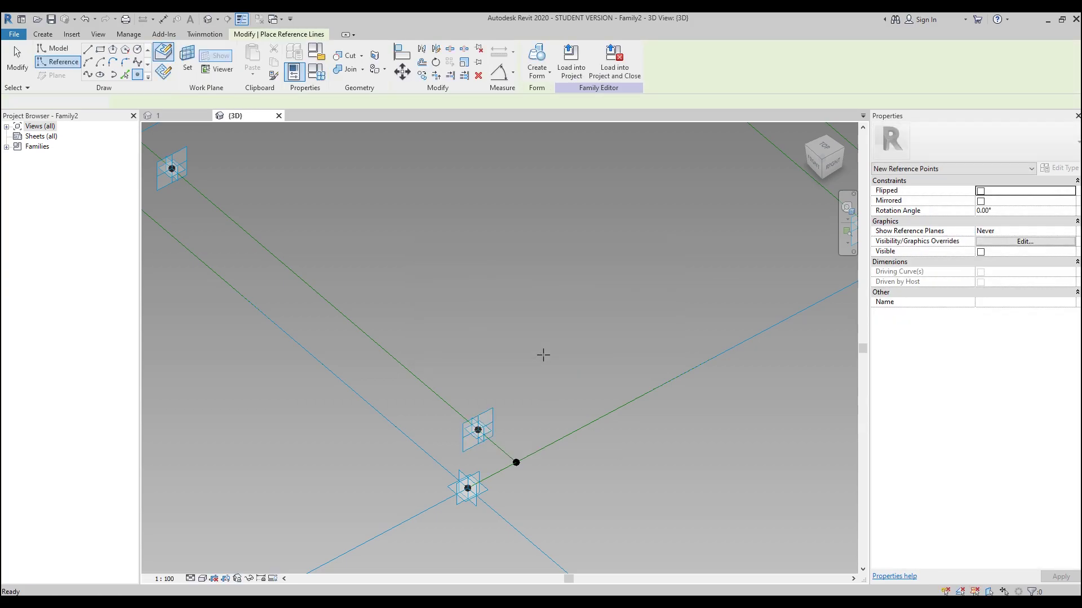
{"action": "key", "text": "Escape"}
{"action": "key", "text": "Escape"}
- Set the offset of the hosted point near the rear end of the left inner reference line to 500
{"action": "middle_click_drag", "start_coordinate": [497, 270], "coordinate": [377, 333], "text": "shift"}
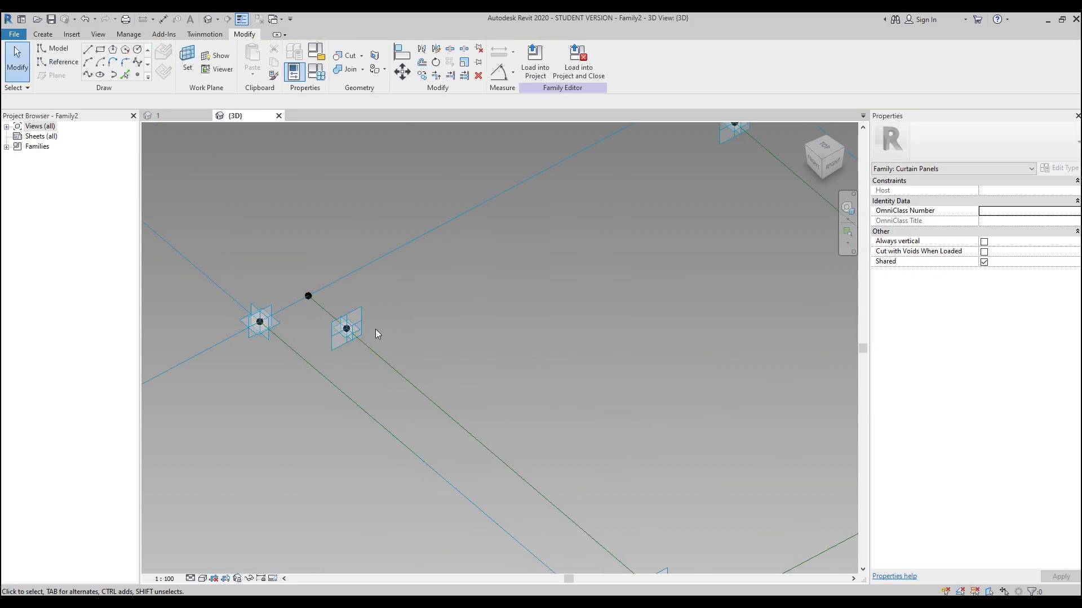
{"action": "left_click", "coordinate": [347, 330]}
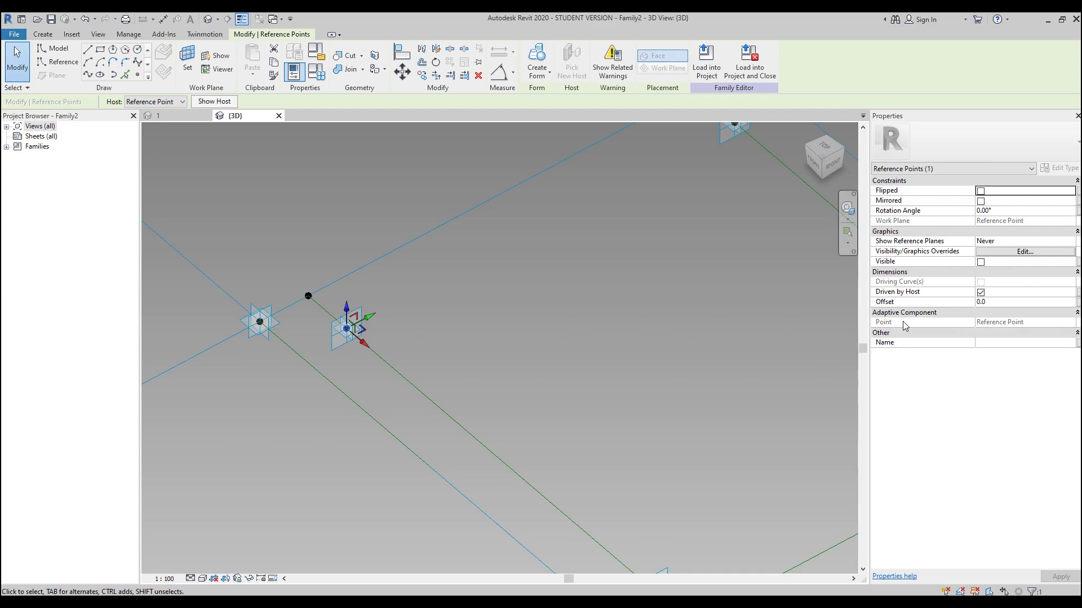
{"action": "left_click", "coordinate": [1008, 304]}
{"action": "type", "text": "500"}
{"action": "key", "text": "Return"}
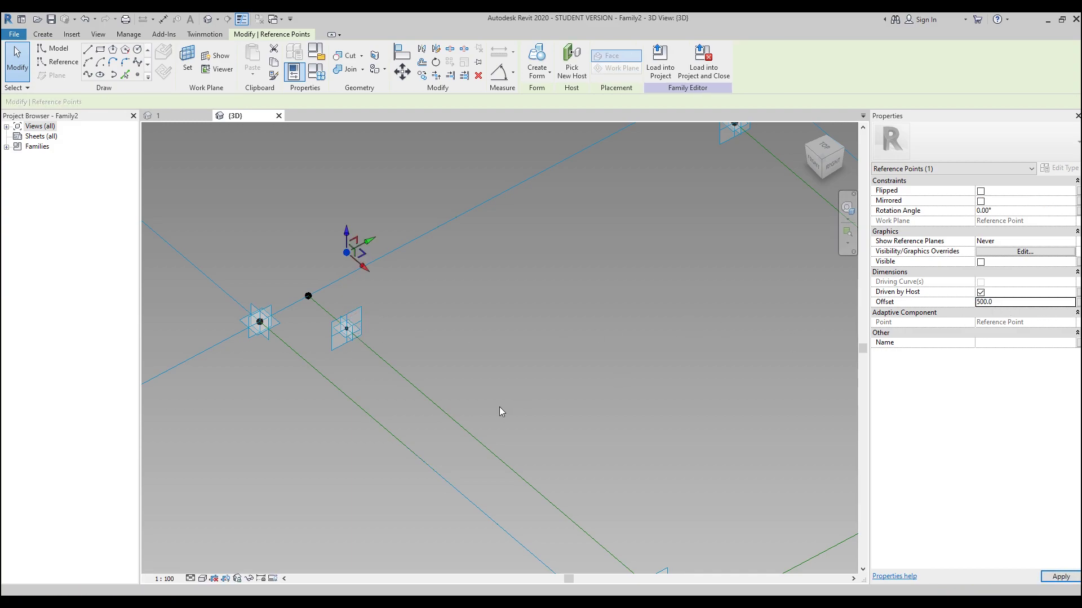
- Associate the raised point's offset with a new instance family parameter named Offset
{"action": "middle_click_drag", "start_coordinate": [495, 338], "coordinate": [567, 210], "text": "shift"}
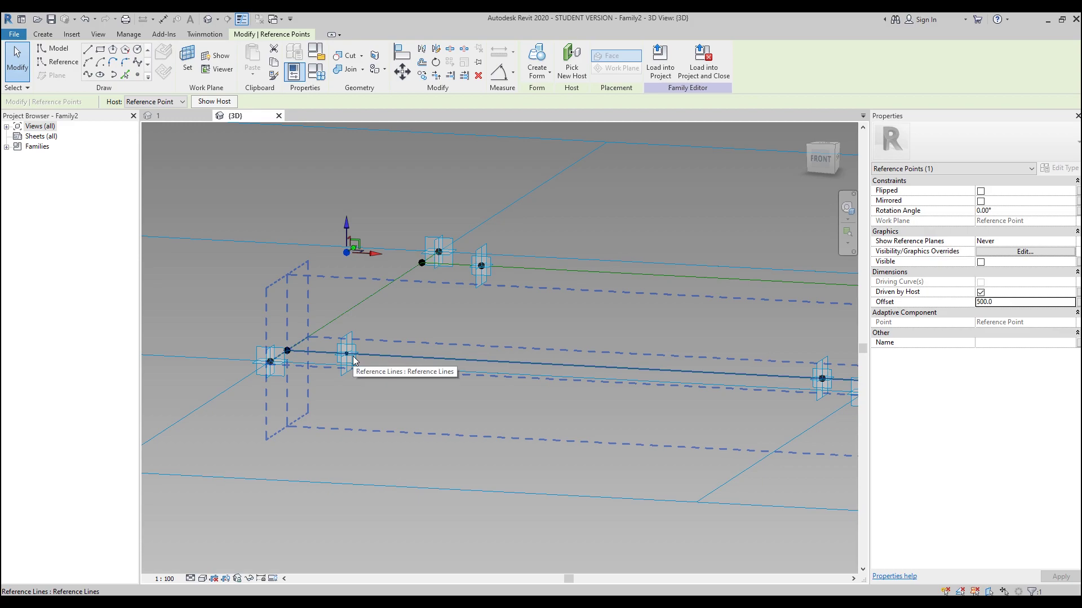
{"action": "key", "text": "Tab"}
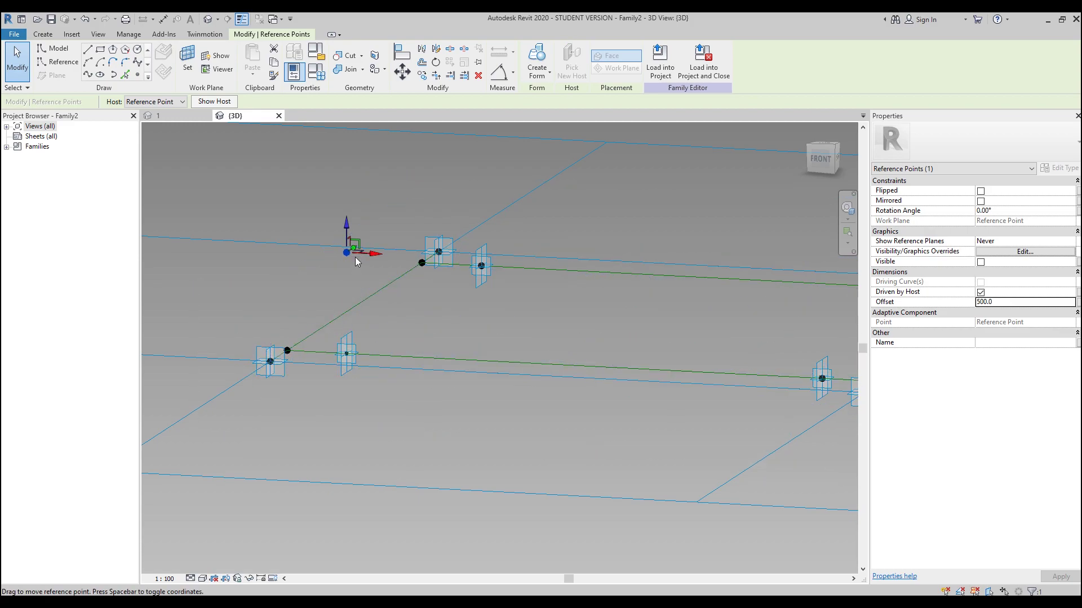
{"action": "middle_click_drag", "start_coordinate": [541, 330], "coordinate": [540, 359], "text": "shift"}
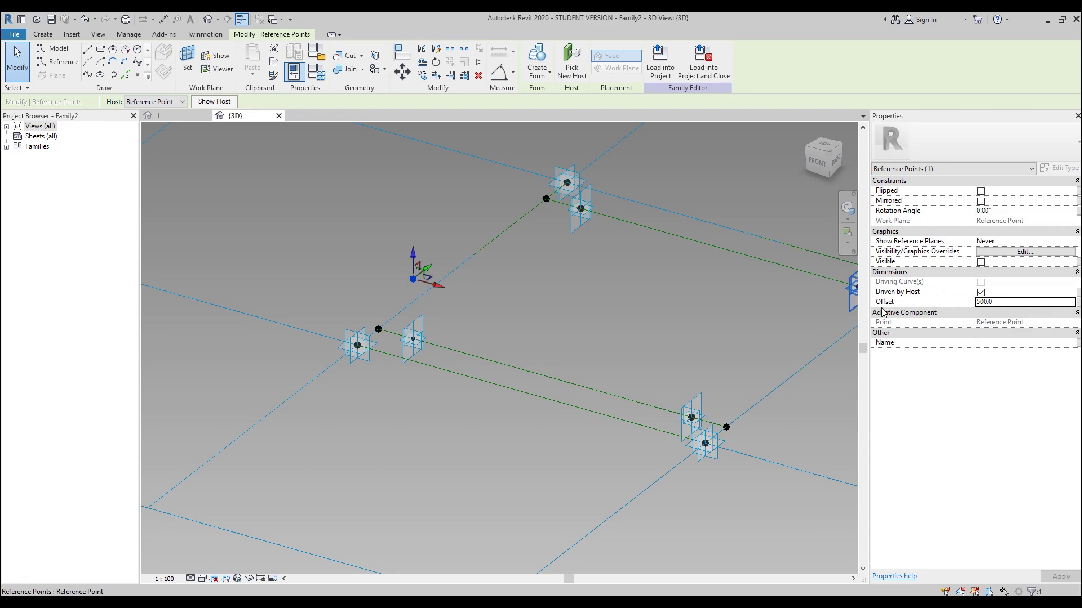
{"action": "left_click", "coordinate": [1078, 303]}
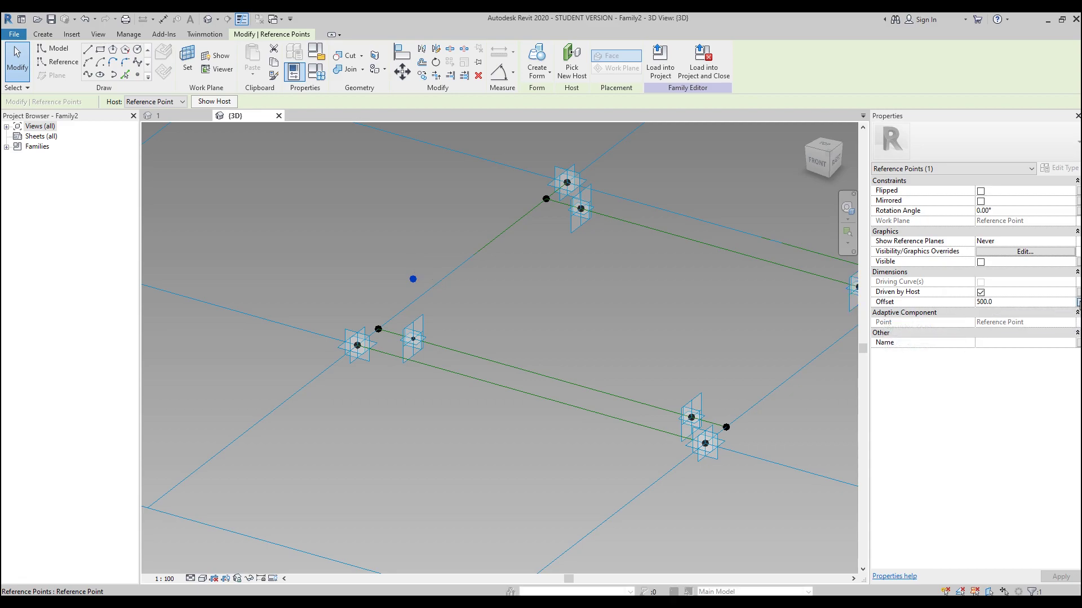
{"action": "left_click", "coordinate": [459, 379]}
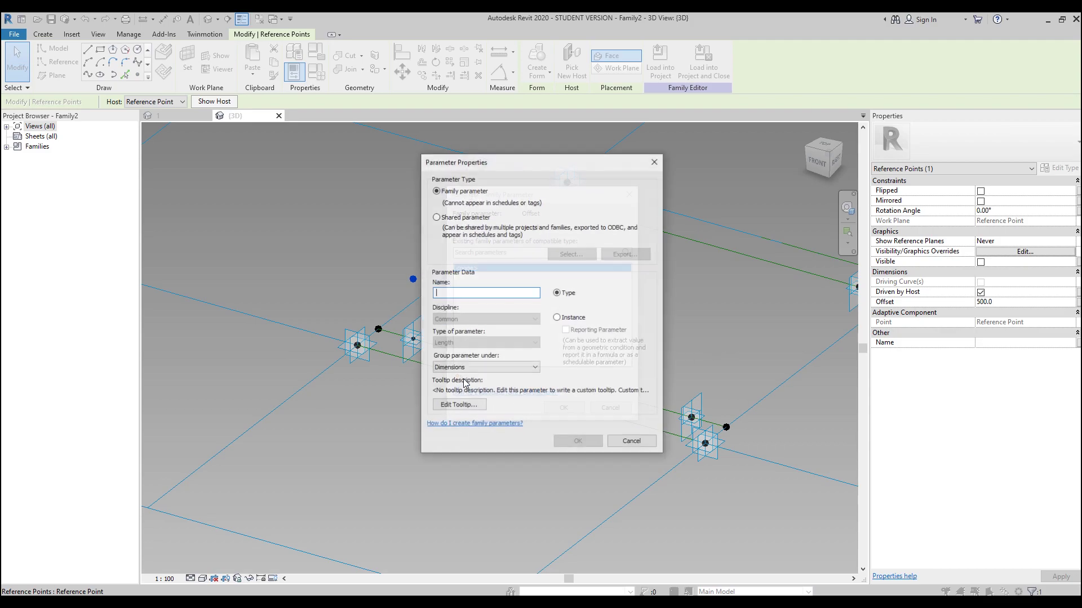
{"action": "type", "text": "Off"}
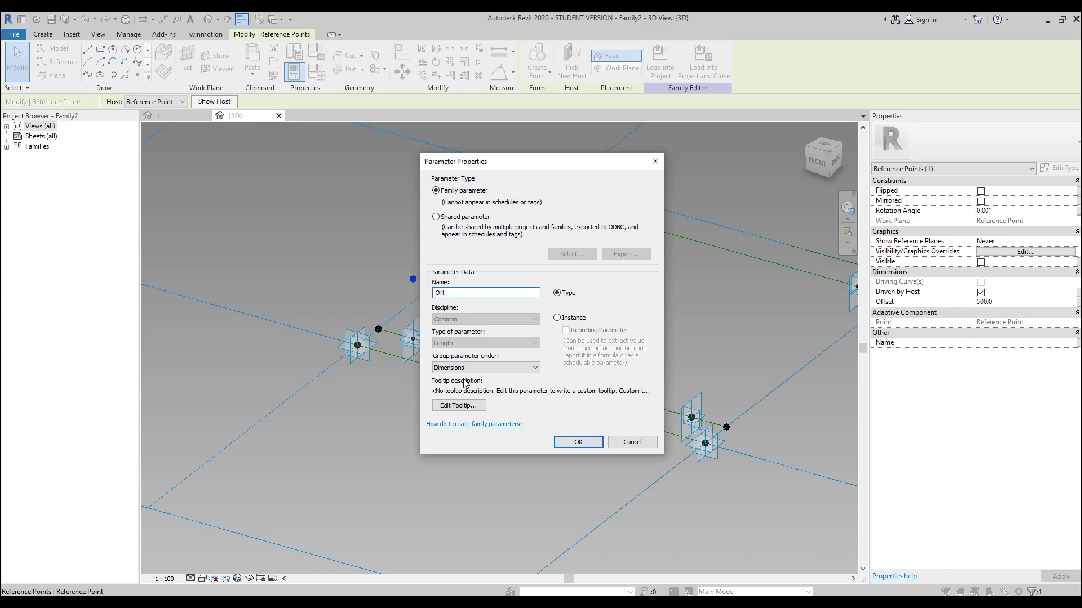
{"action": "type", "text": "set"}
{"action": "left_click", "coordinate": [570, 318]}
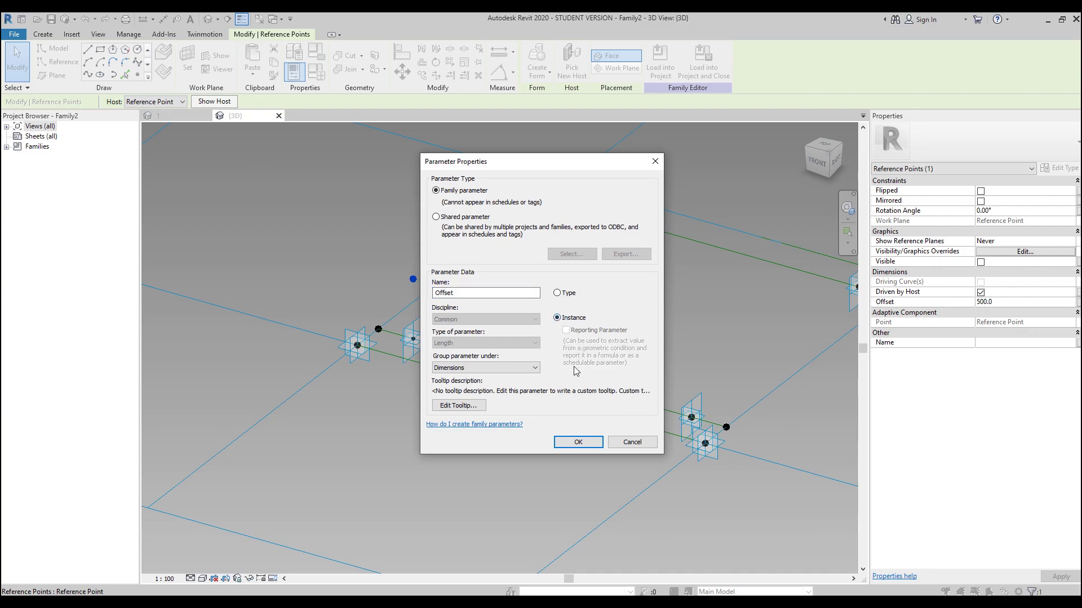
{"action": "left_click", "coordinate": [572, 442]}
{"action": "left_click", "coordinate": [565, 409]}
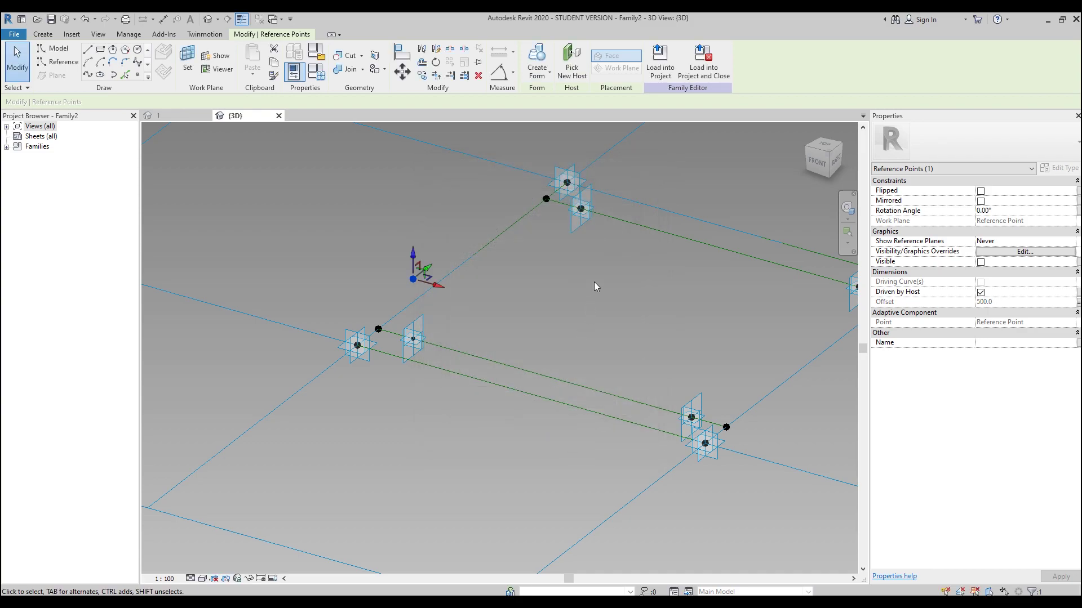
{"action": "left_click", "coordinate": [595, 281]}
- Associate the offset of the hosted point near the rear end of the right inner reference line with the Offset parameter
{"action": "middle_click_drag", "start_coordinate": [614, 232], "coordinate": [578, 278]}
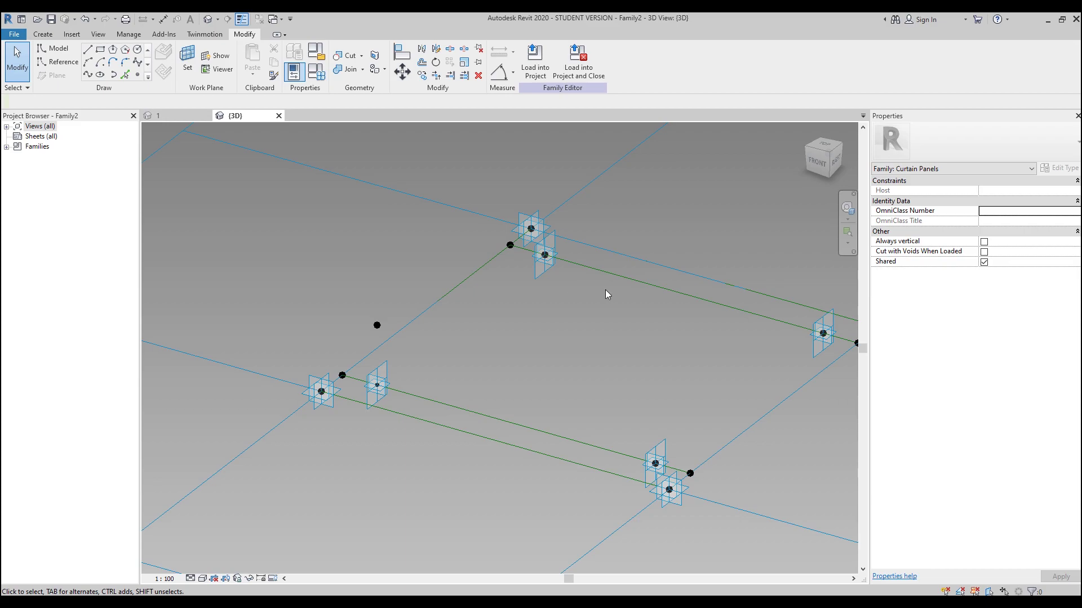
{"action": "left_click", "coordinate": [544, 257]}
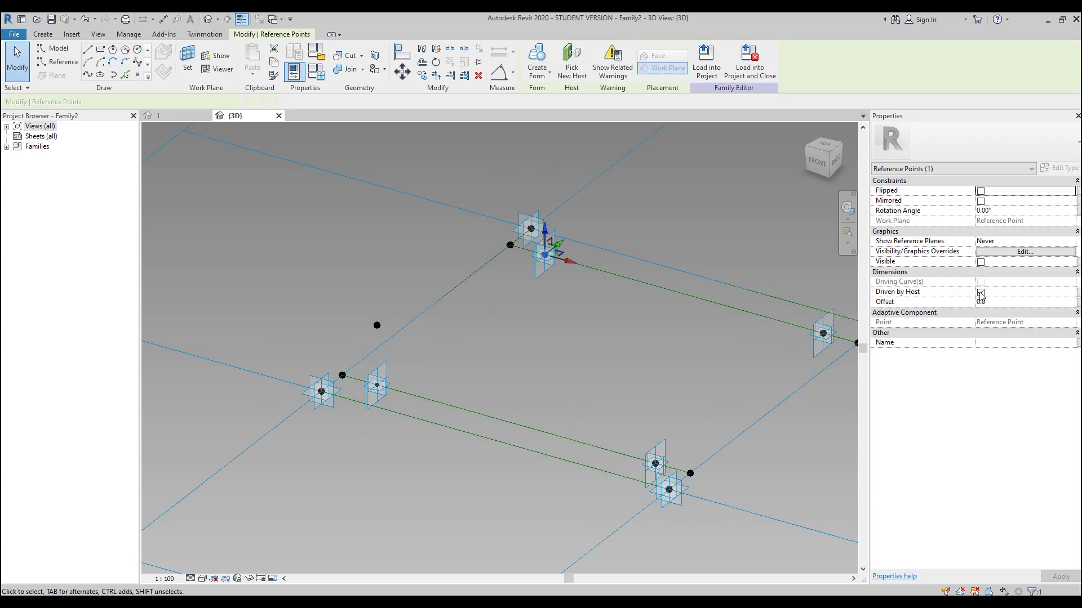
{"action": "left_click", "coordinate": [1078, 303]}
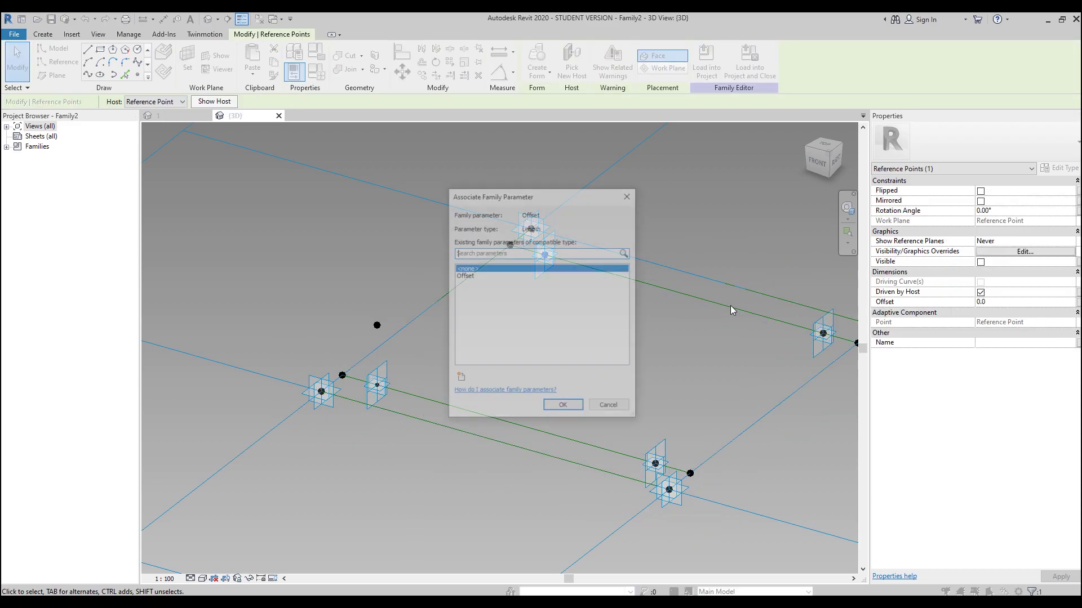
{"action": "left_click", "coordinate": [473, 276]}
{"action": "left_click", "coordinate": [563, 406]}
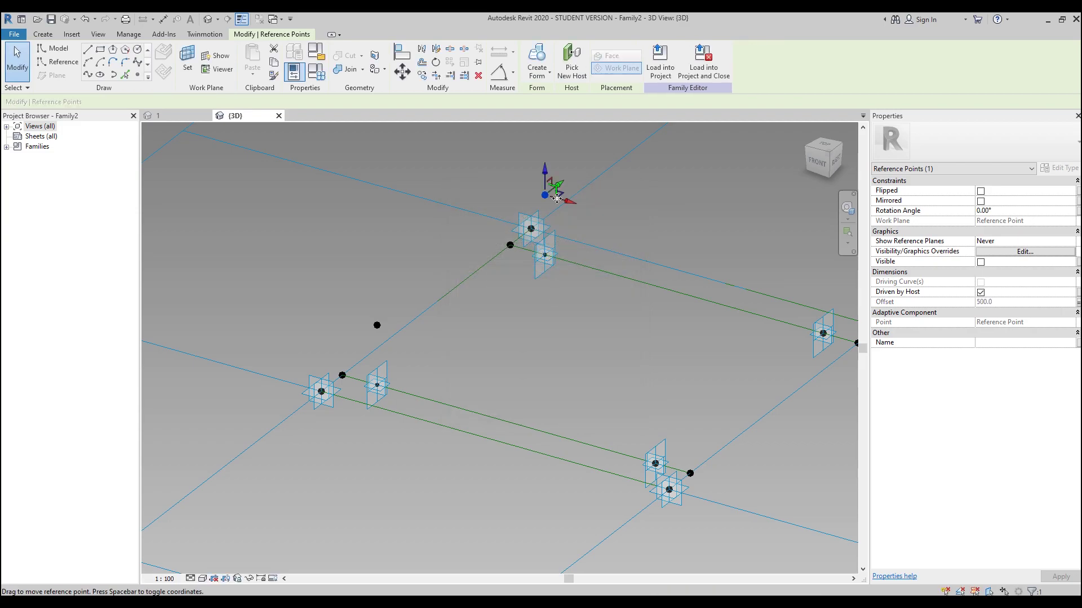
- Associate the offset of the hosted point near the front end of the right inner reference line with the Offset parameter
{"action": "middle_click_drag", "start_coordinate": [691, 330], "coordinate": [579, 355], "text": "shift"}
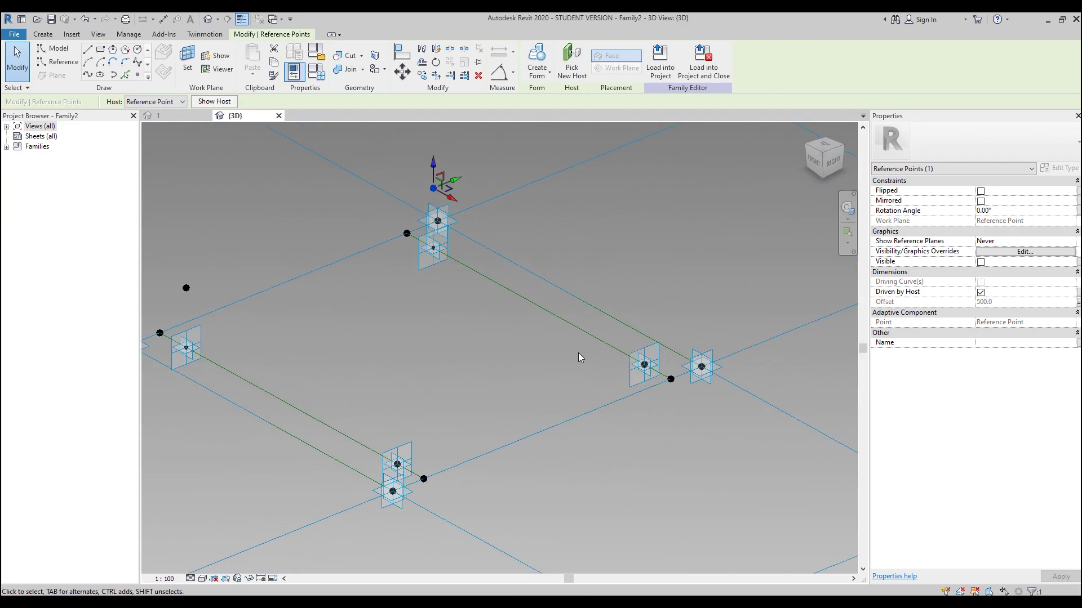
{"action": "left_click", "coordinate": [645, 366]}
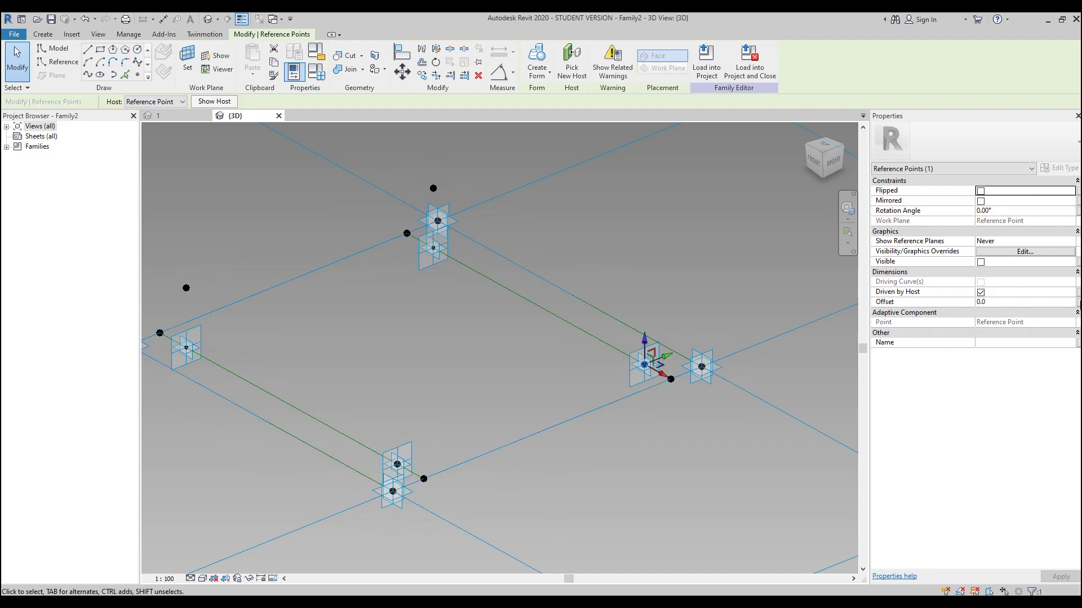
{"action": "left_click", "coordinate": [1076, 302]}
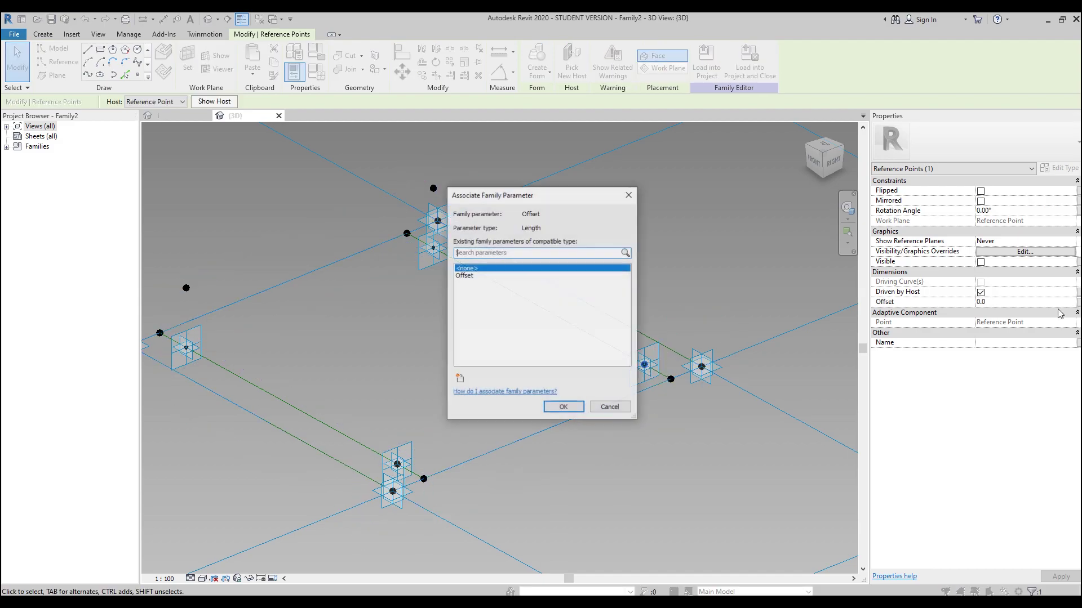
{"action": "left_click", "coordinate": [480, 276]}
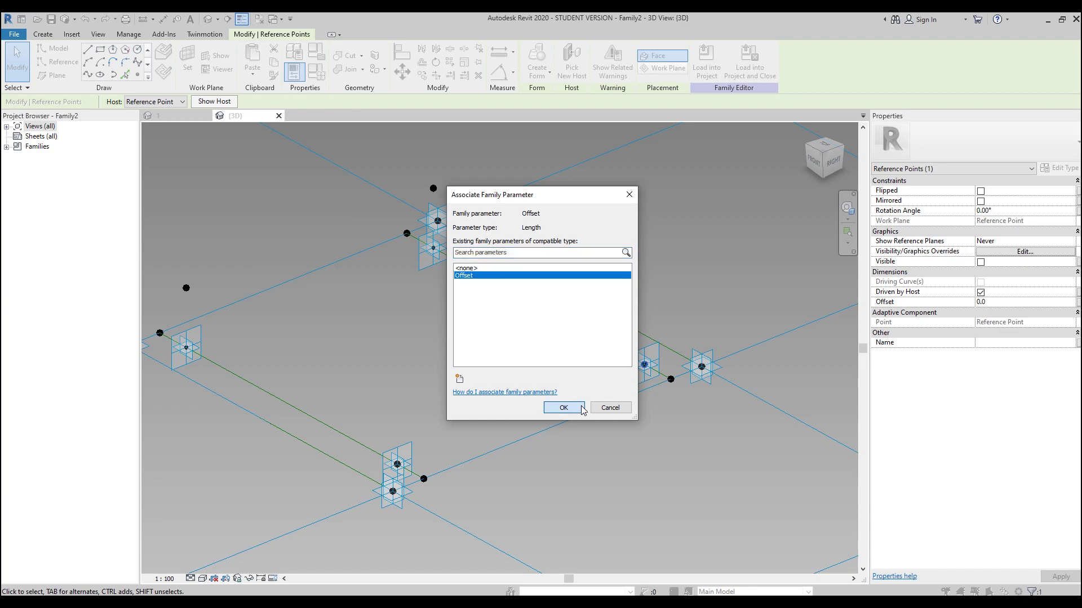
{"action": "left_click", "coordinate": [564, 407]}
{"action": "left_click", "coordinate": [449, 418]}
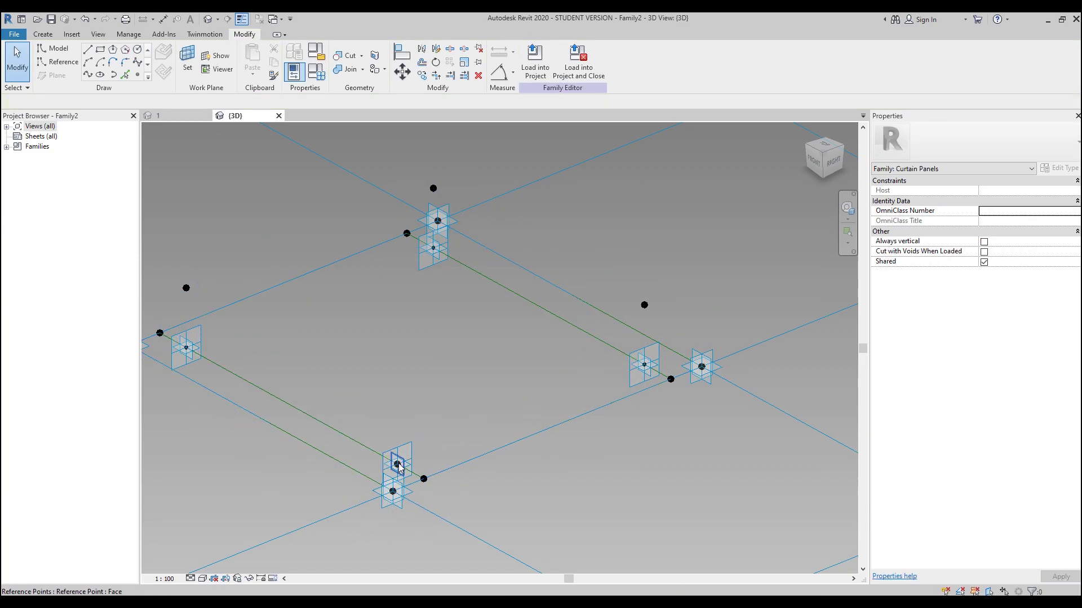
- Associate the offset of the hosted point near the front end of the left inner reference line with the Offset parameter
{"action": "left_click", "coordinate": [398, 465]}
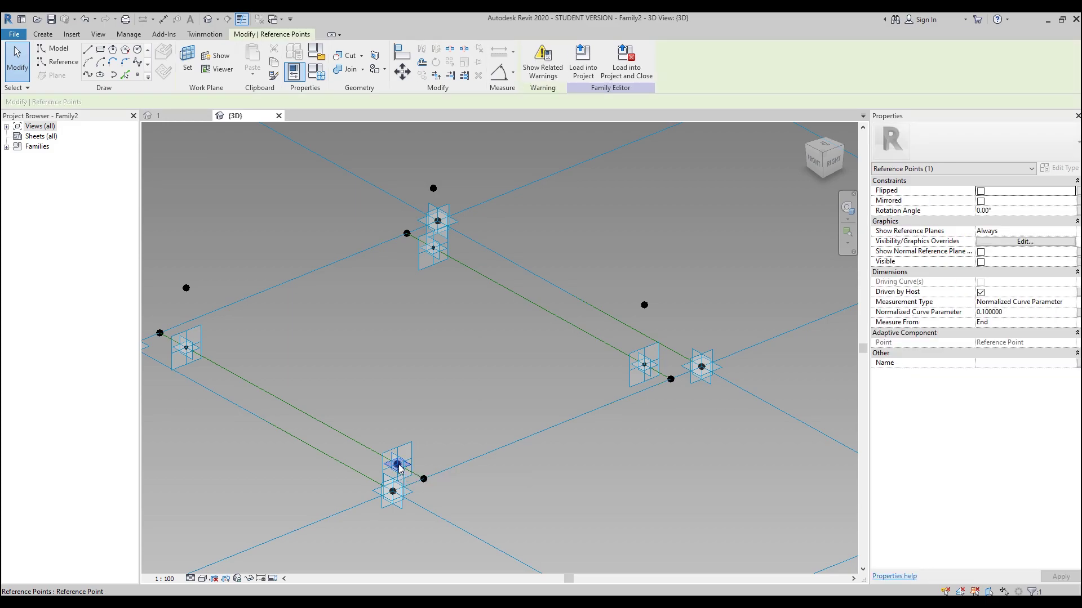
{"action": "left_click", "coordinate": [1077, 304]}
{"action": "left_click", "coordinate": [463, 276]}
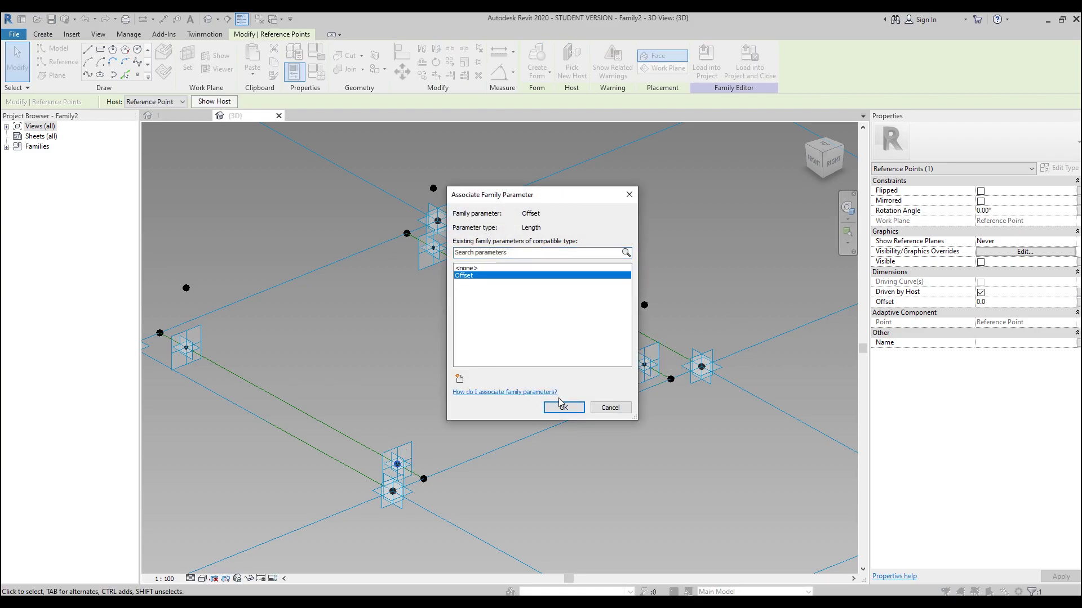
{"action": "left_click", "coordinate": [563, 407]}
{"action": "left_click", "coordinate": [479, 403]}
- Place a reference point on the horizontal work plane of each of the four corner placement points of the central tile
{"action": "middle_click_drag", "start_coordinate": [523, 367], "coordinate": [553, 344], "text": "shift"}
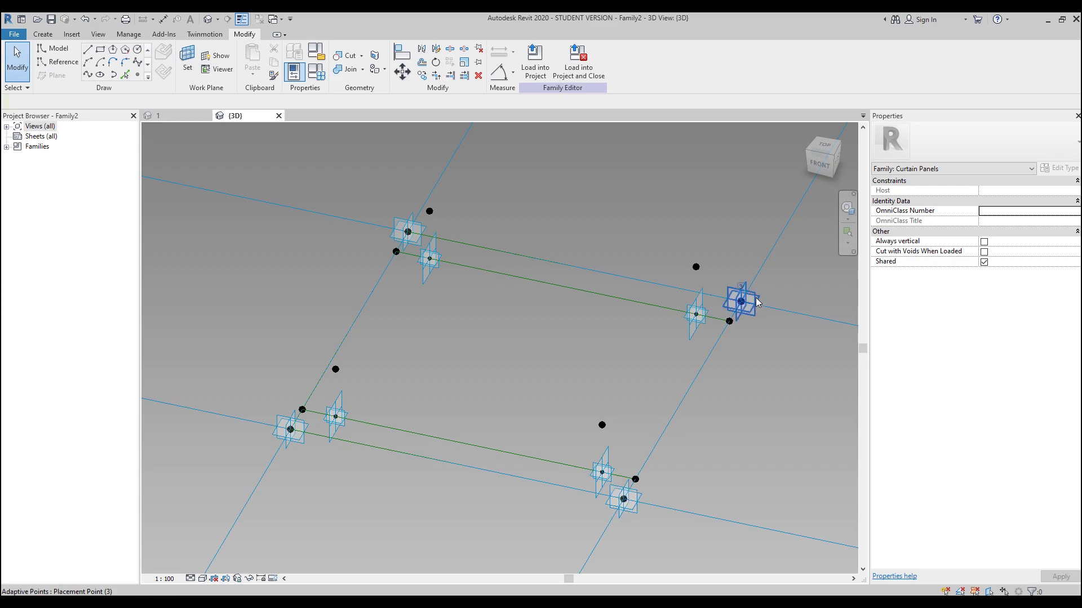
{"action": "left_click", "coordinate": [66, 63]}
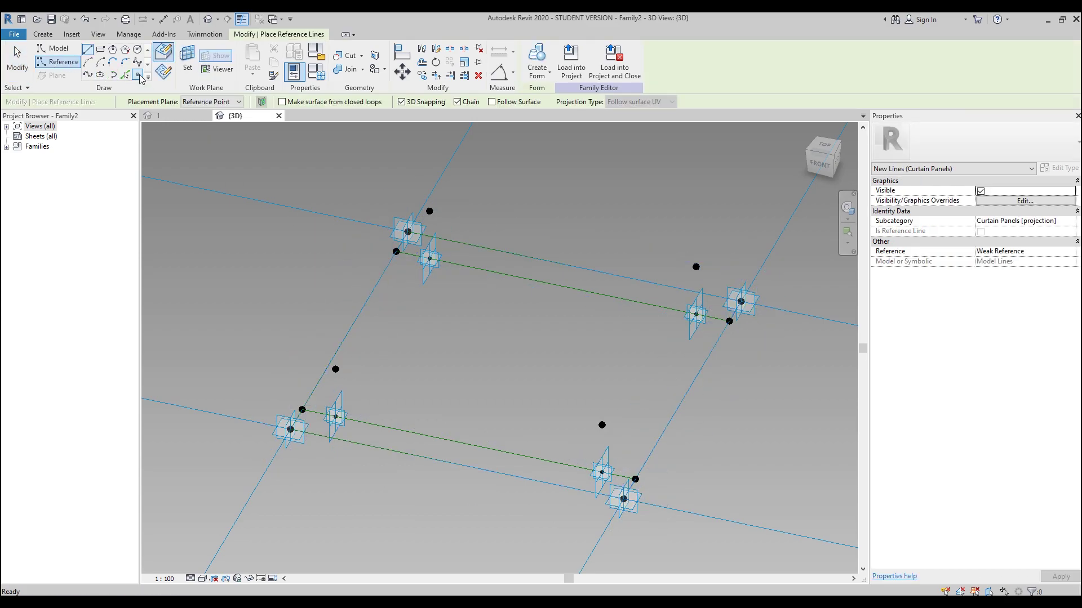
{"action": "left_click", "coordinate": [187, 59]}
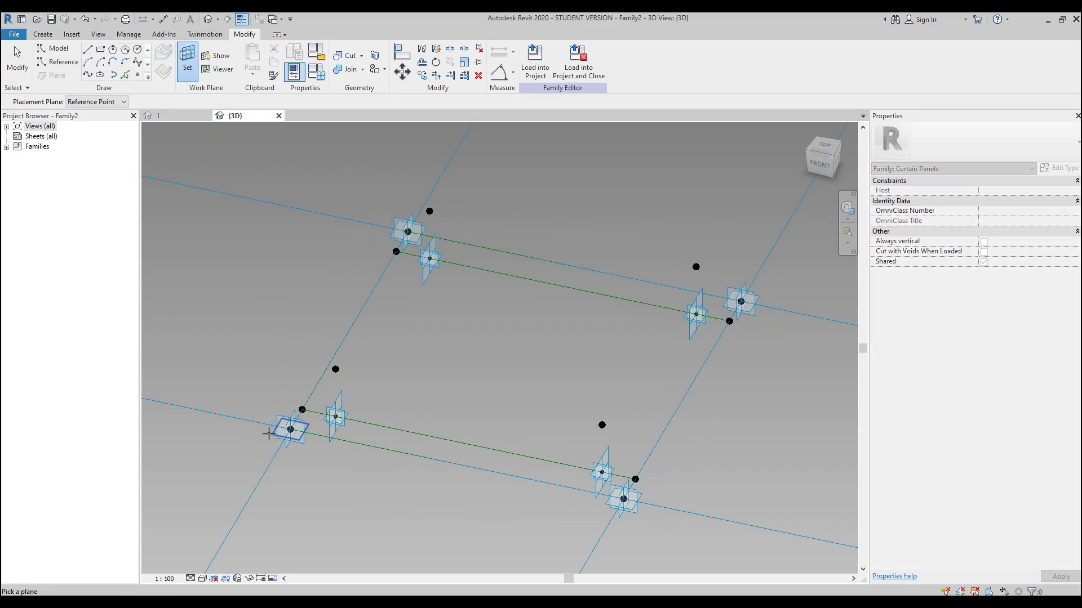
{"action": "left_click", "coordinate": [291, 429]}
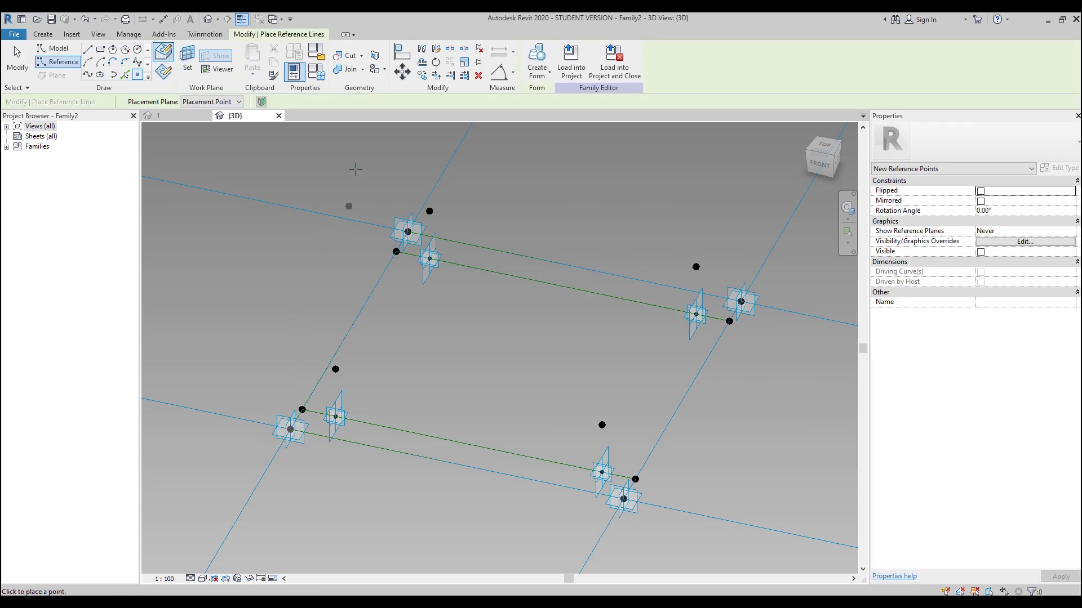
{"action": "key", "text": "Escape"}
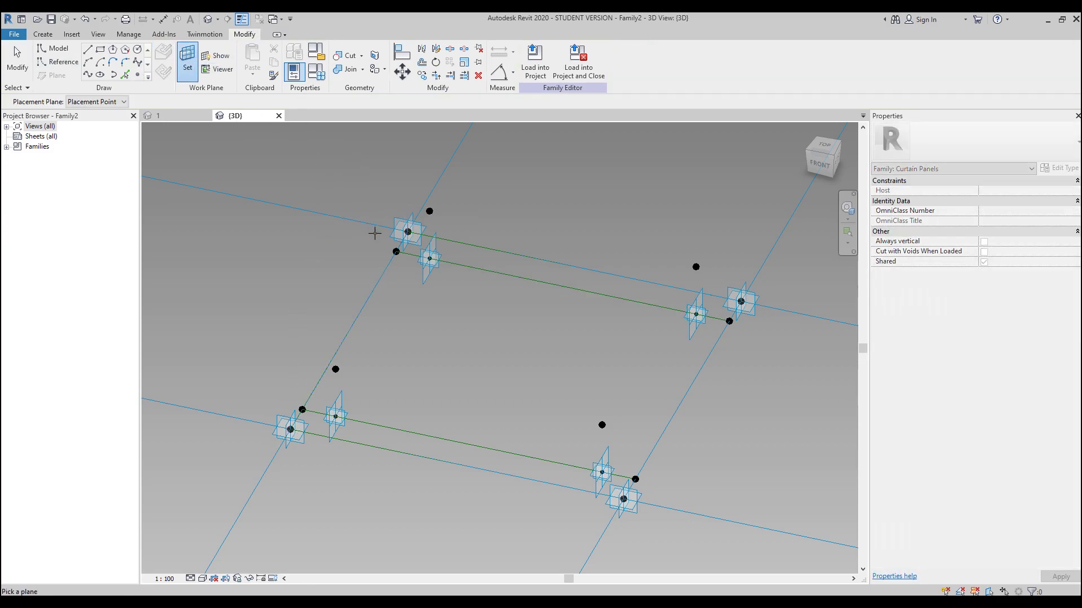
{"action": "key", "text": "Return"}
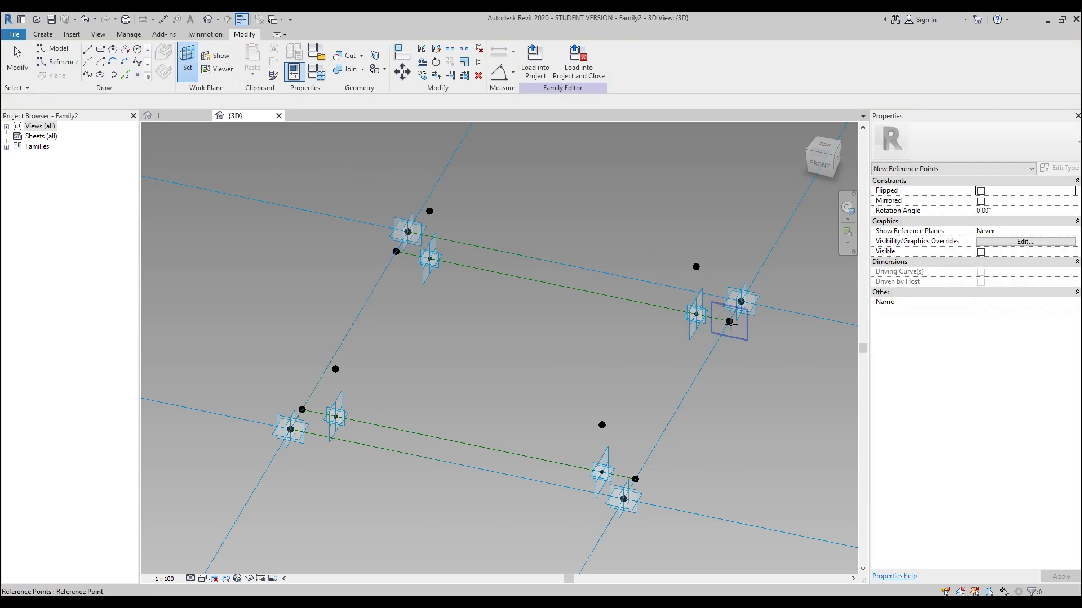
{"action": "key", "text": "Escape"}
{"action": "key", "text": "Return"}
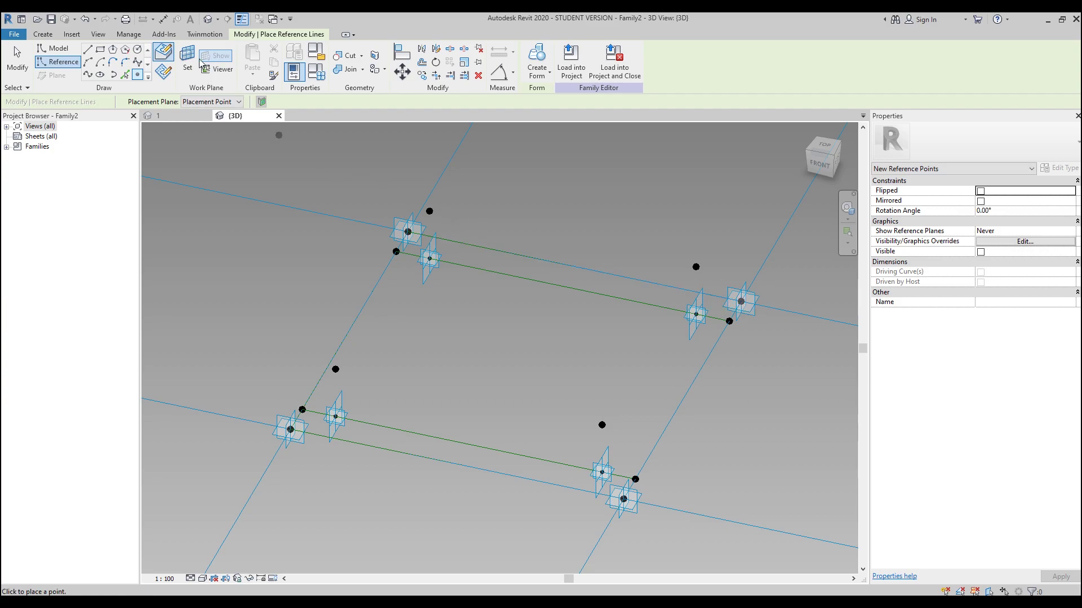
{"action": "key", "text": "Escape"}
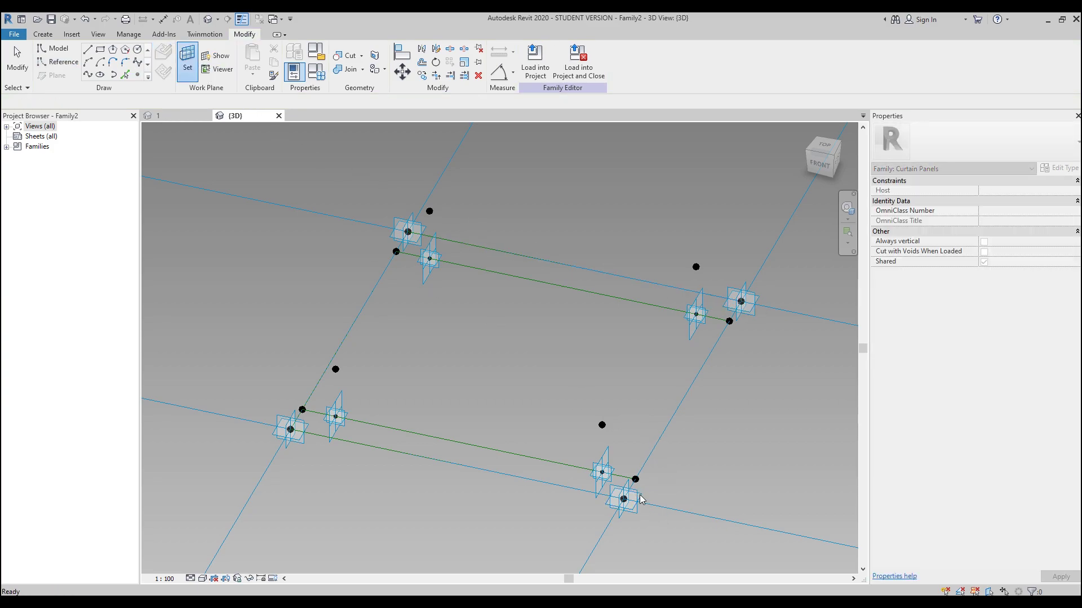
{"action": "key", "text": "Return"}
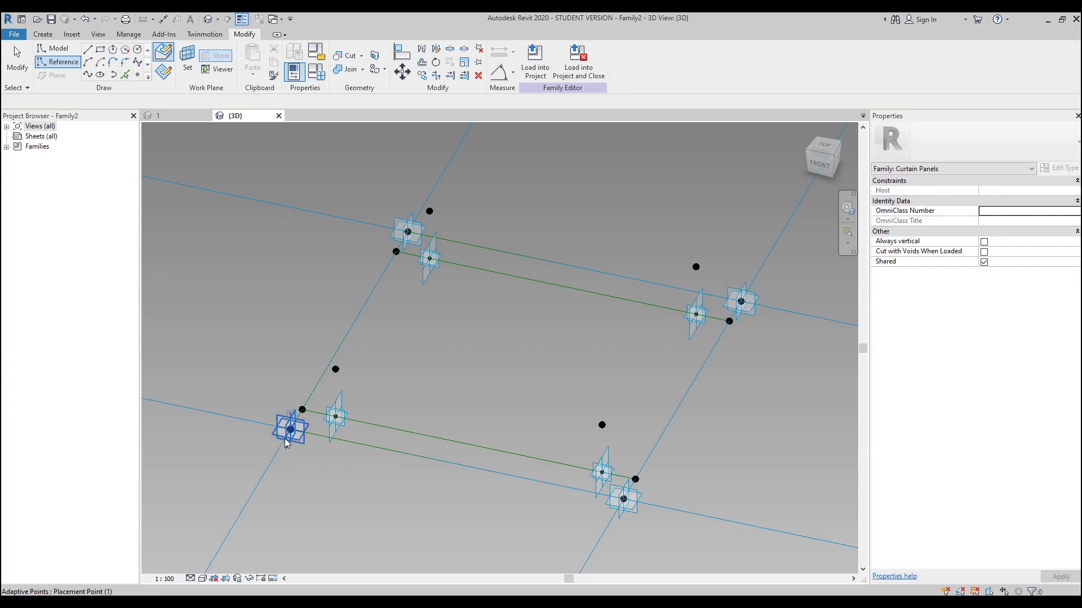
{"action": "key", "text": "Escape"}
- Associate the offsets of the points hosted on placement points 1 and 4 with the Offset parameter
{"action": "left_click", "coordinate": [291, 431]}
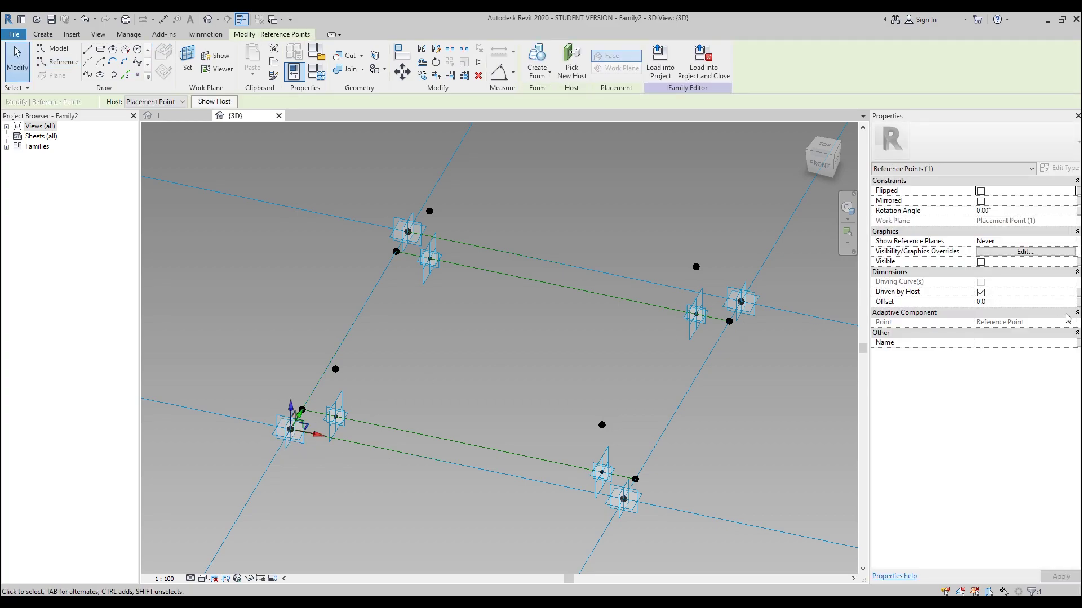
{"action": "left_click", "coordinate": [1078, 306]}
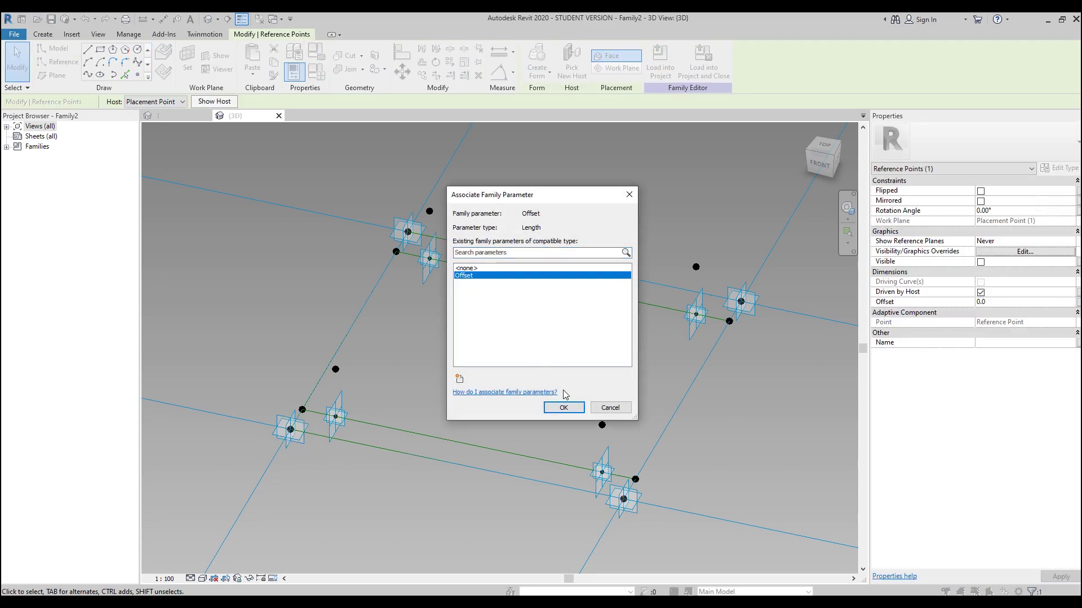
{"action": "left_click", "coordinate": [564, 407]}
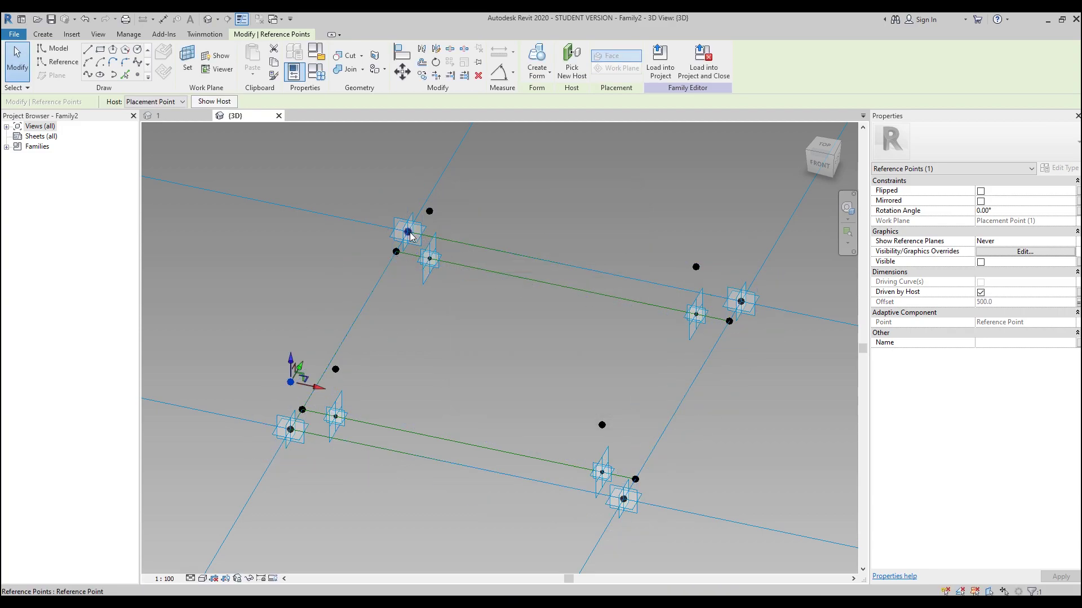
{"action": "left_click", "coordinate": [1078, 307]}
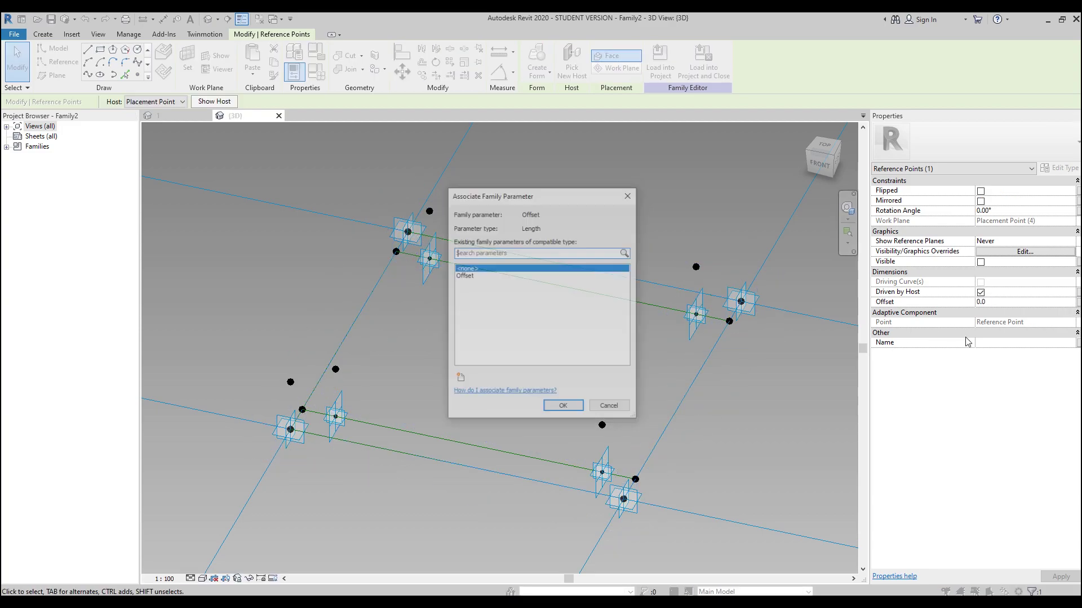
{"action": "left_click", "coordinate": [465, 275]}
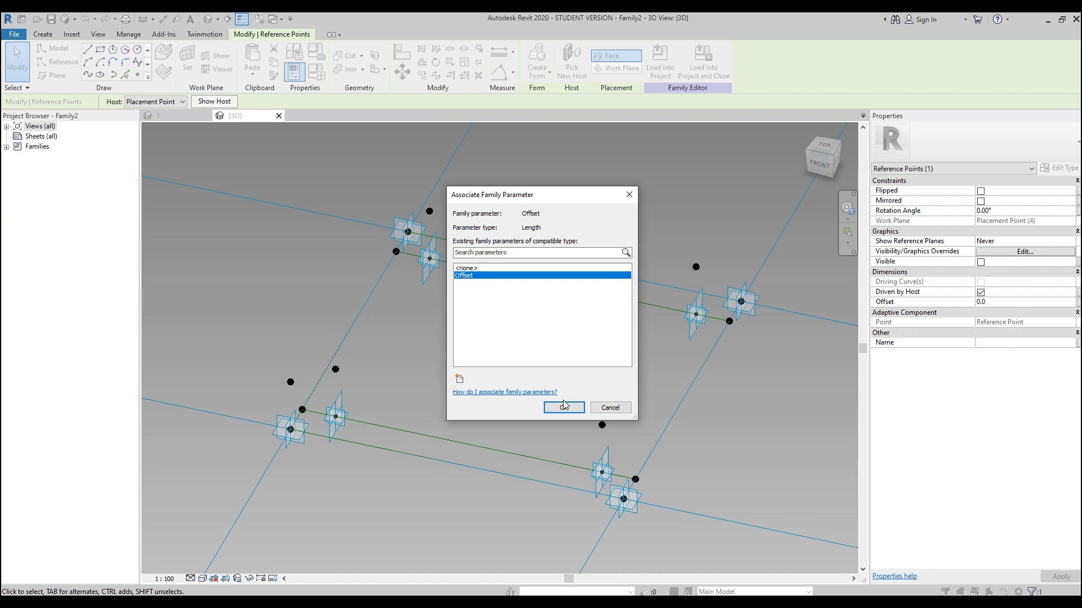
{"action": "left_click", "coordinate": [564, 407]}
- Associate the offsets of the points hosted on placement points 3 and 2 with the Offset parameter
{"action": "left_click", "coordinate": [742, 303]}
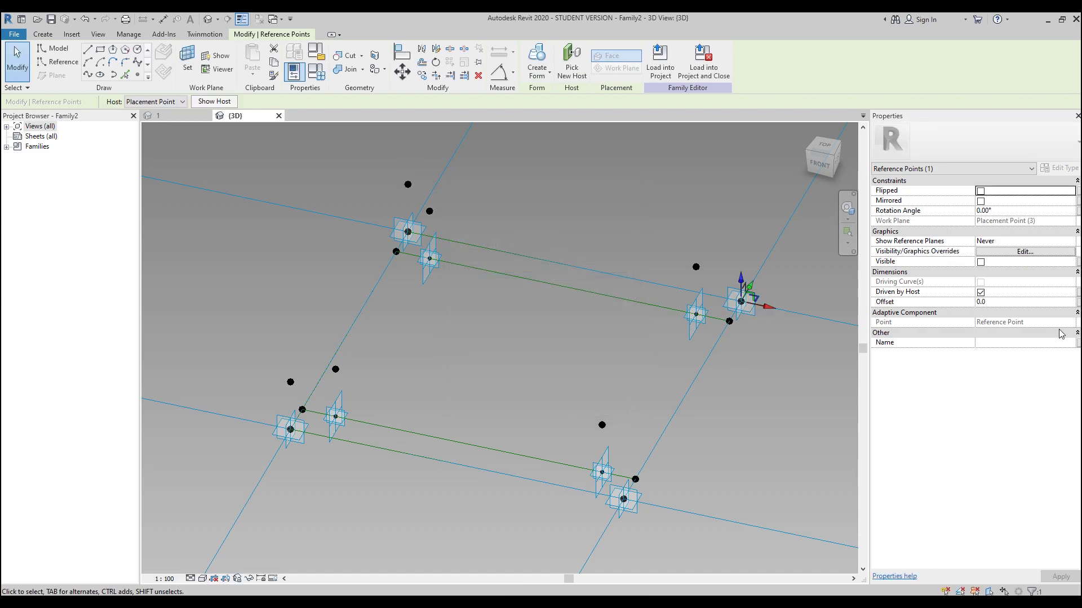
{"action": "left_click", "coordinate": [1078, 302]}
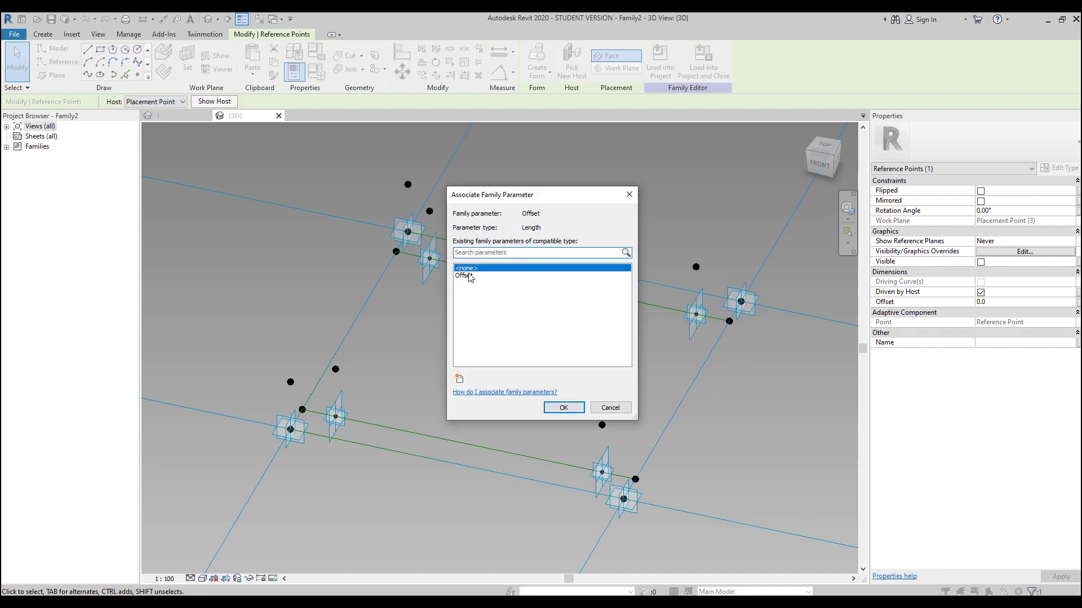
{"action": "left_click", "coordinate": [465, 276]}
{"action": "left_click", "coordinate": [562, 406]}
{"action": "left_click", "coordinate": [624, 499]}
{"action": "left_click", "coordinate": [1077, 302]}
{"action": "left_click", "coordinate": [464, 276]}
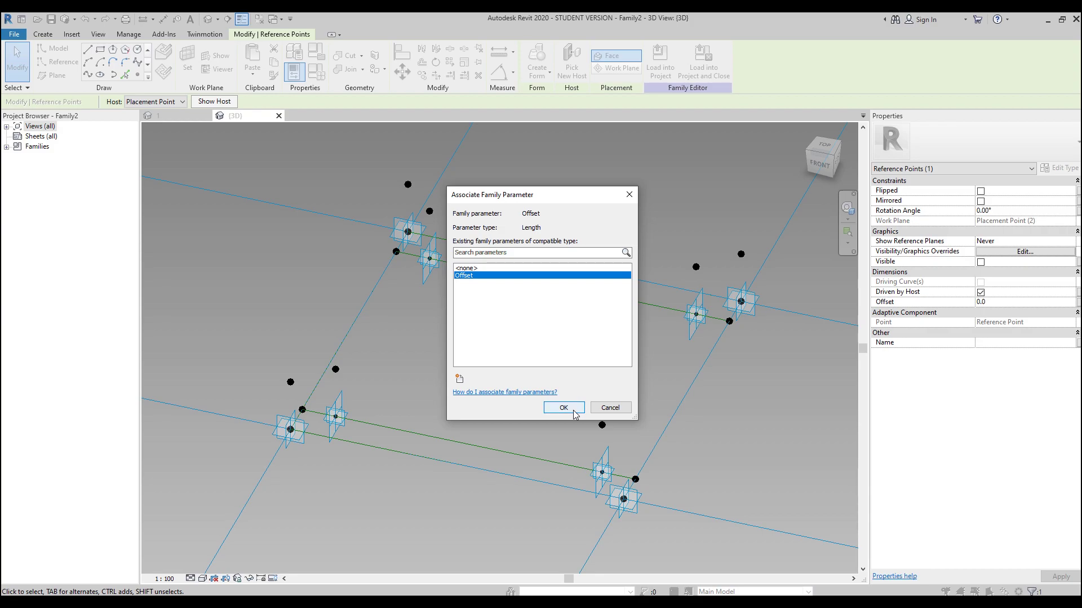
{"action": "left_click", "coordinate": [573, 413]}
{"action": "left_click", "coordinate": [560, 391]}
- Flex the panel by setting the tile pattern grid's horizontal spacing to 4500, and undo the change
{"action": "middle_click_drag", "start_coordinate": [560, 391], "coordinate": [657, 430], "text": "shift"}
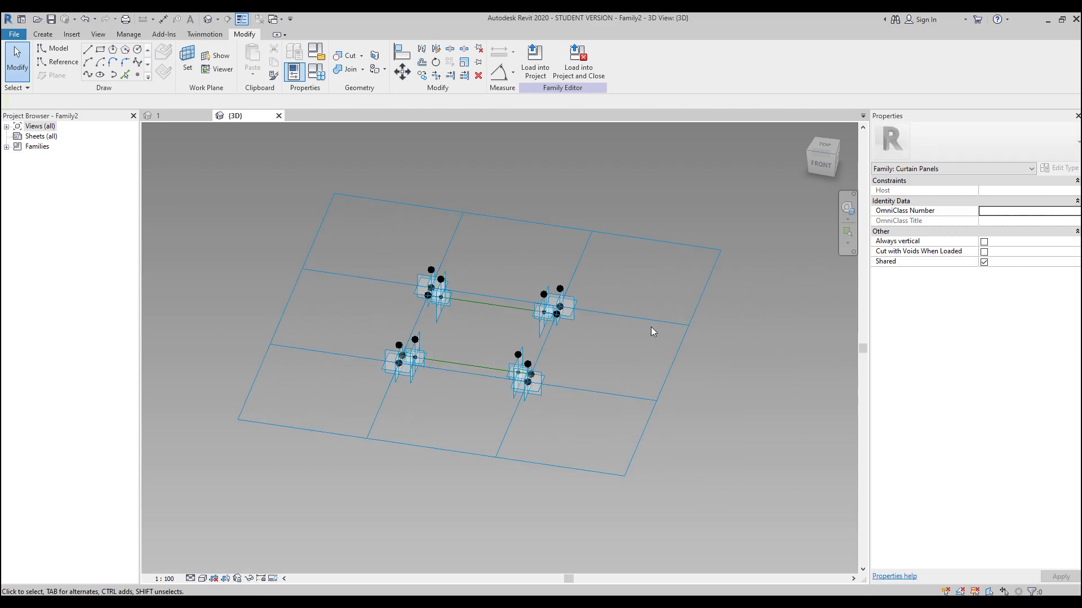
{"action": "left_click", "coordinate": [665, 319]}
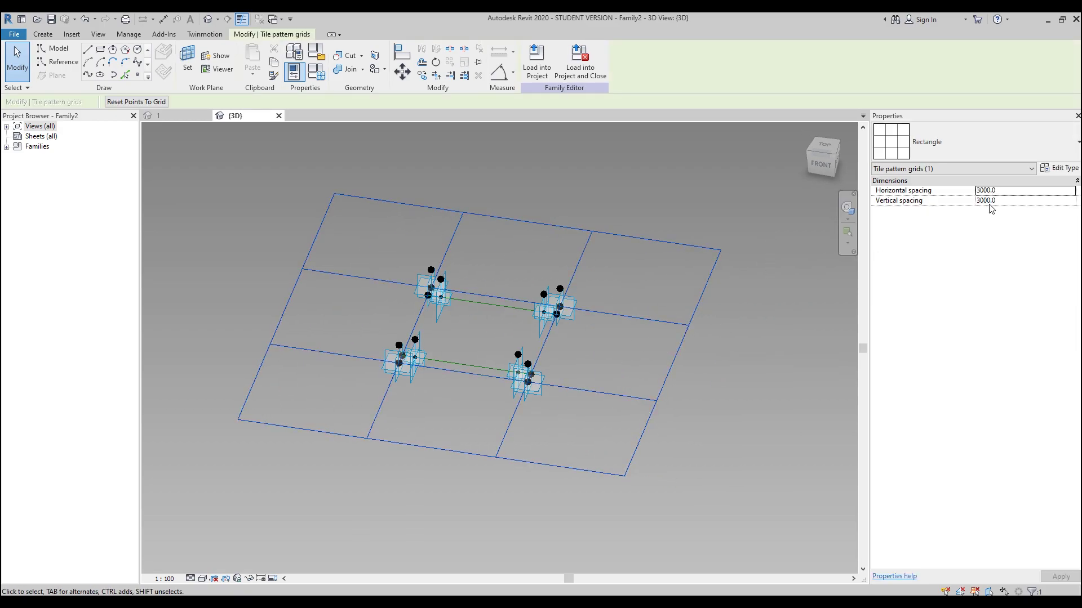
{"action": "left_click", "coordinate": [1012, 189]}
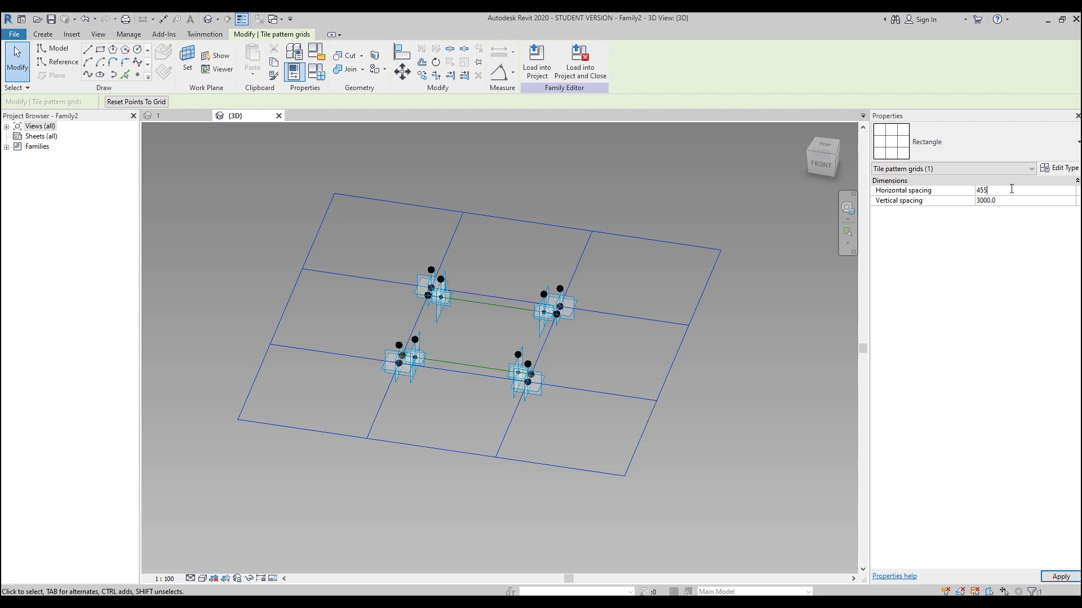
{"action": "key", "text": "Return"}
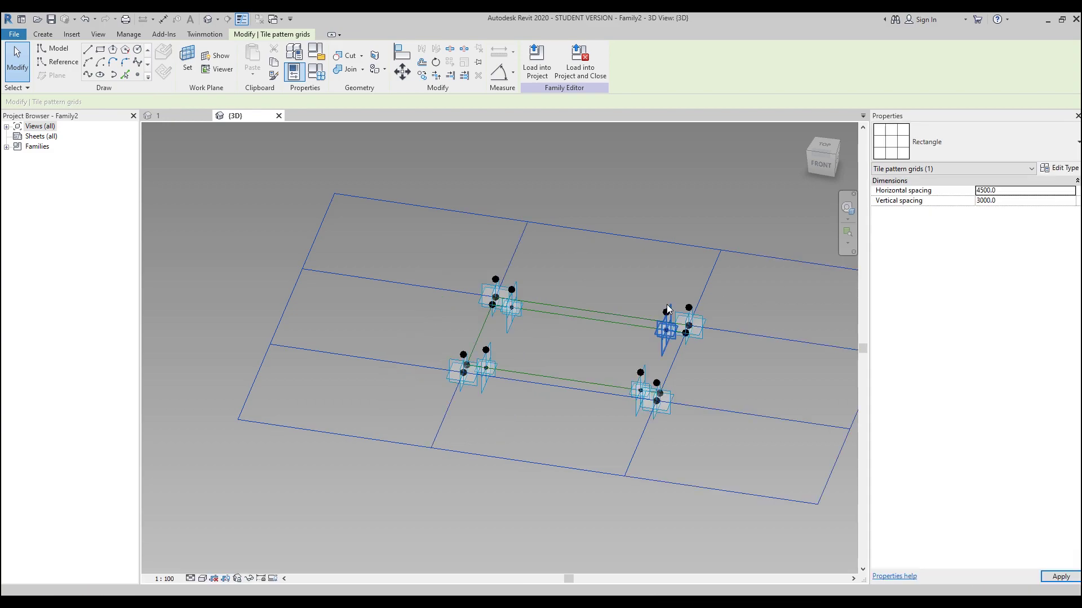
{"action": "middle_click_drag", "start_coordinate": [536, 382], "coordinate": [481, 334], "text": "shift"}
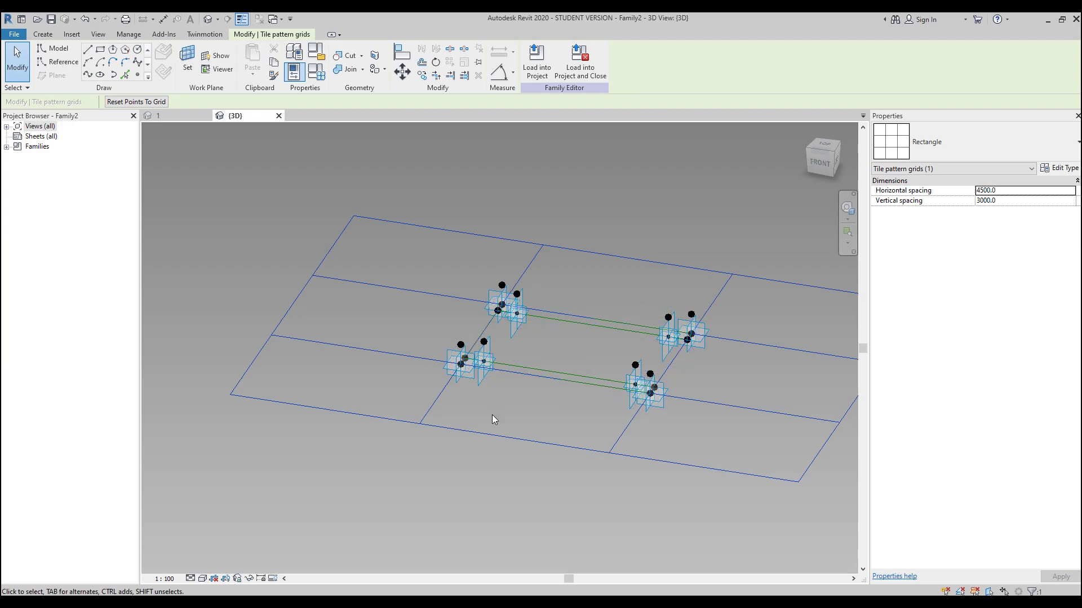
{"action": "key", "text": "ctrl+z"}
- Draw a closed loop of reference lines through the four raised inner points
{"action": "middle_click_drag", "start_coordinate": [507, 331], "coordinate": [454, 335], "text": "shift"}
{"action": "scroll", "coordinate": [454, 298], "scroll_direction": "up", "scroll_amount": 5}
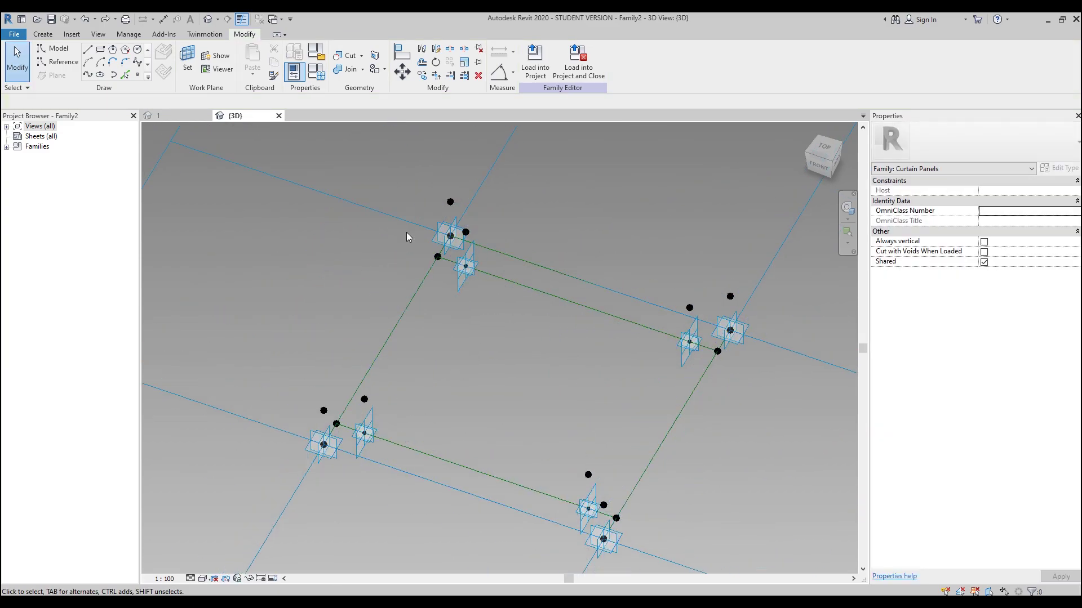
{"action": "left_click", "coordinate": [60, 63]}
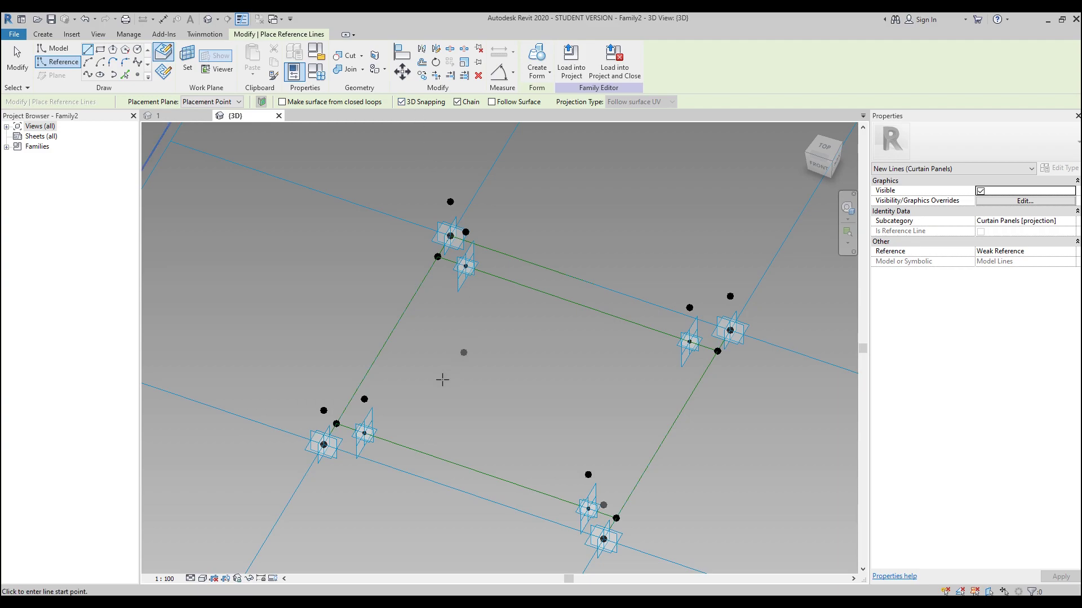
{"action": "left_click", "coordinate": [364, 399]}
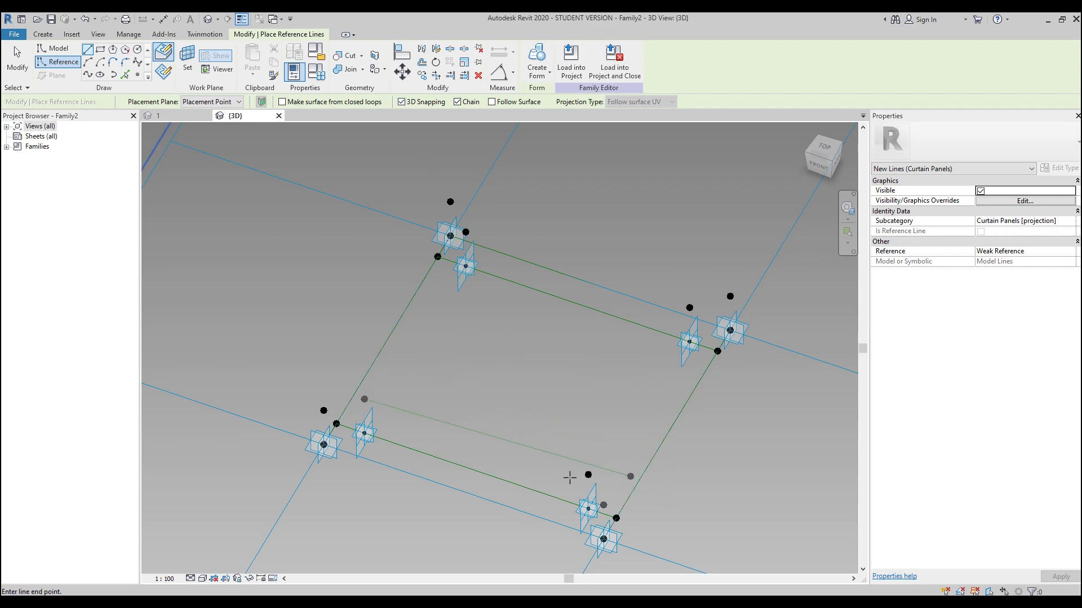
{"action": "left_click", "coordinate": [588, 474]}
{"action": "left_click", "coordinate": [690, 308]}
{"action": "left_click", "coordinate": [465, 232]}
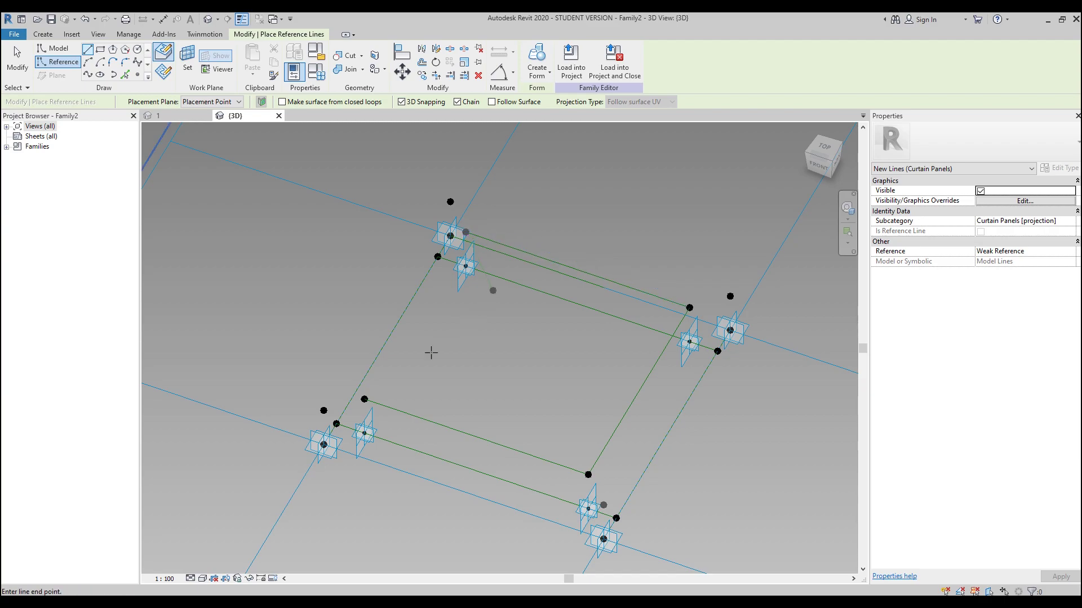
{"action": "left_click", "coordinate": [364, 399]}
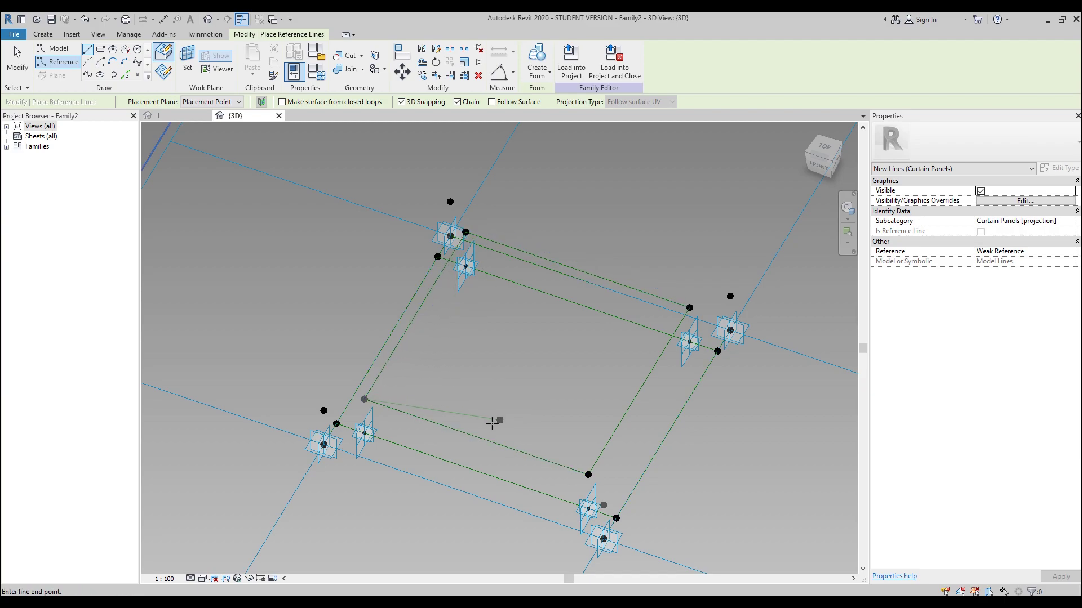
- Draw a closed loop of reference lines through the four unraised inner points hosted on the inner reference lines
{"action": "left_click", "coordinate": [364, 432]}
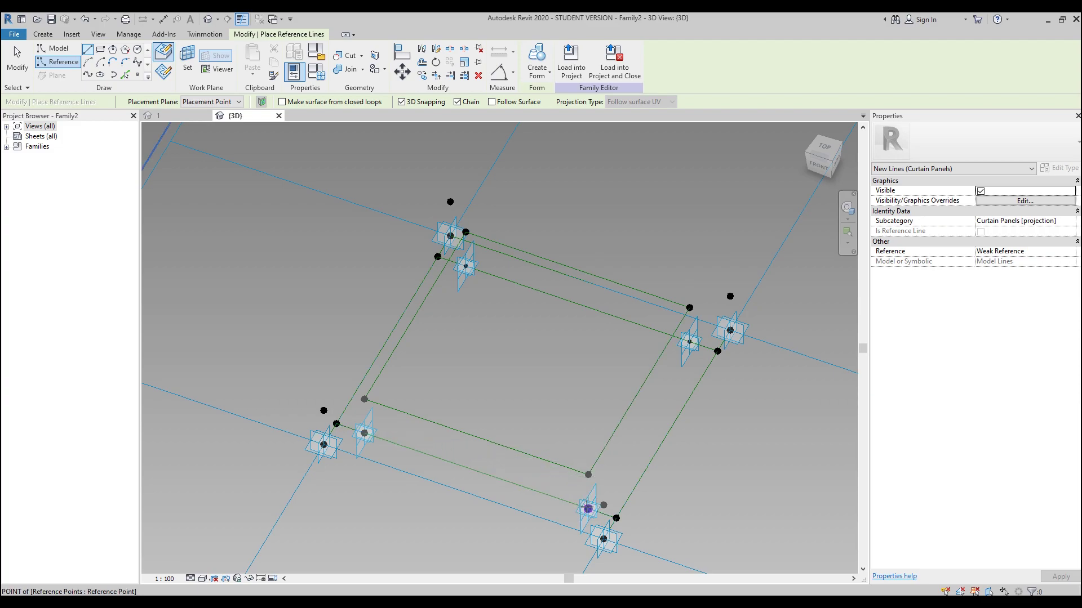
{"action": "left_click", "coordinate": [587, 508]}
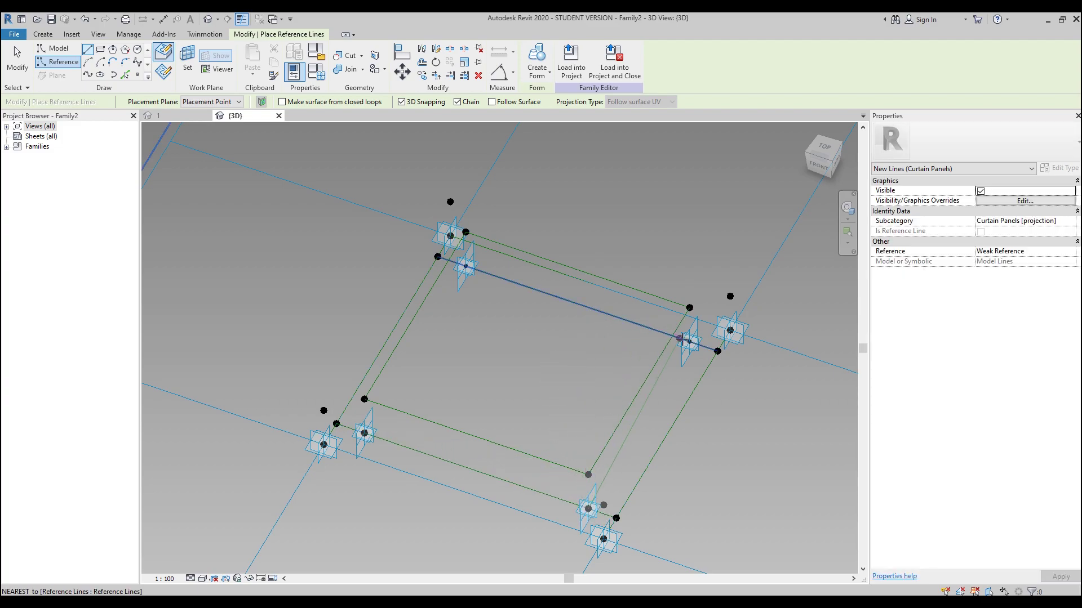
{"action": "left_click", "coordinate": [689, 341]}
{"action": "left_click", "coordinate": [465, 266]}
{"action": "left_click", "coordinate": [363, 433]}
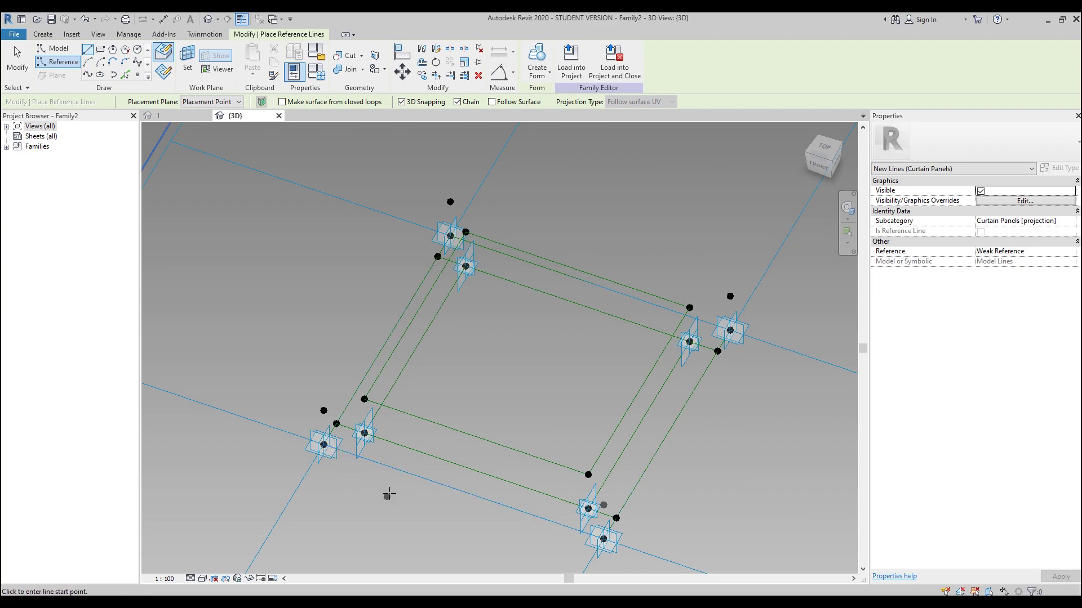
- Draw a closed loop of reference lines through the four raised points above the corner placement points
{"action": "left_click", "coordinate": [323, 411]}
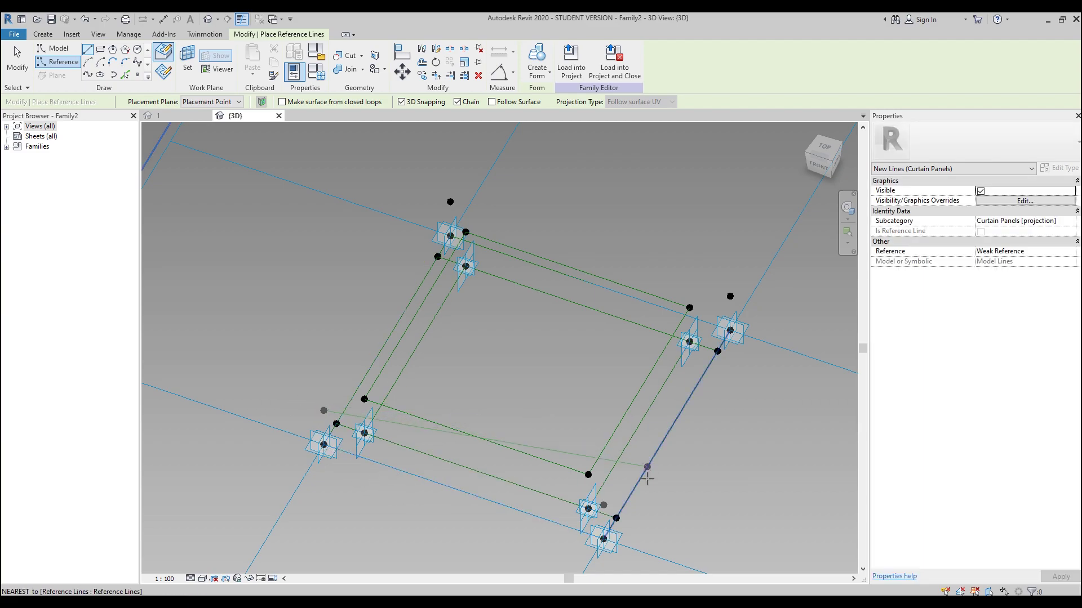
{"action": "middle_click_drag", "start_coordinate": [648, 490], "coordinate": [663, 519], "text": "shift"}
{"action": "left_click", "coordinate": [663, 519]}
{"action": "left_click", "coordinate": [657, 321]}
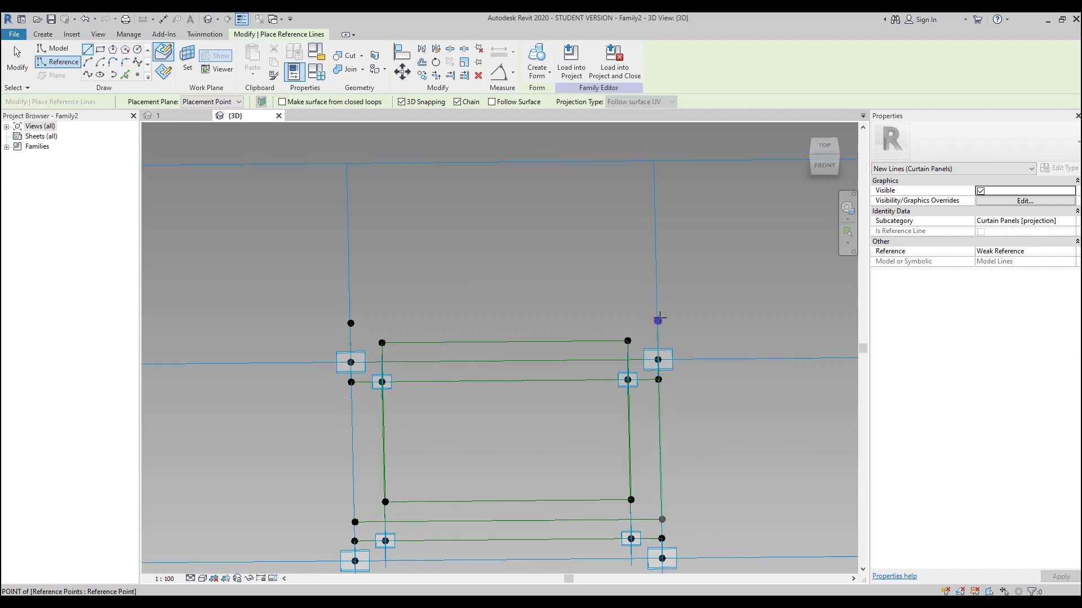
{"action": "left_click", "coordinate": [351, 323]}
{"action": "left_click", "coordinate": [356, 519]}
{"action": "key", "text": "Escape"}
{"action": "key", "text": "Escape"}
{"action": "scroll", "coordinate": [310, 396], "scroll_direction": "down", "scroll_amount": 3}
{"action": "middle_click_drag", "start_coordinate": [466, 401], "coordinate": [408, 463], "text": "shift"}
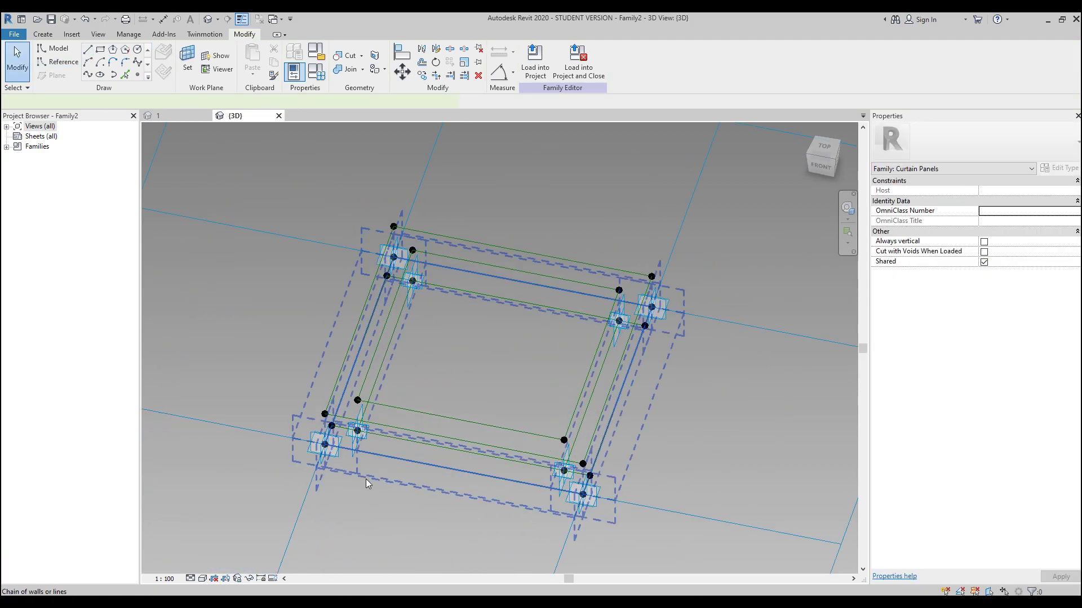
- Create a solid form from the unraised and raised outer reference line loops
{"action": "left_click", "coordinate": [347, 458]}
{"action": "middle_click_drag", "start_coordinate": [662, 335], "coordinate": [316, 334], "text": "shift"}
{"action": "key", "text": "Tab"}
{"action": "left_click", "coordinate": [317, 340], "text": "ctrl"}
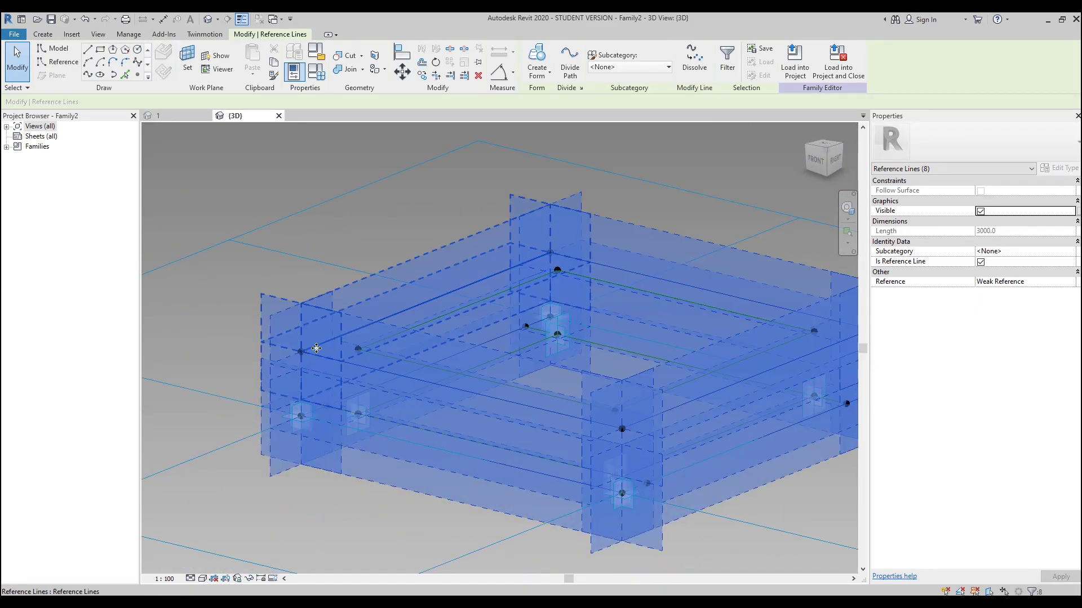
{"action": "left_click", "coordinate": [538, 55]}
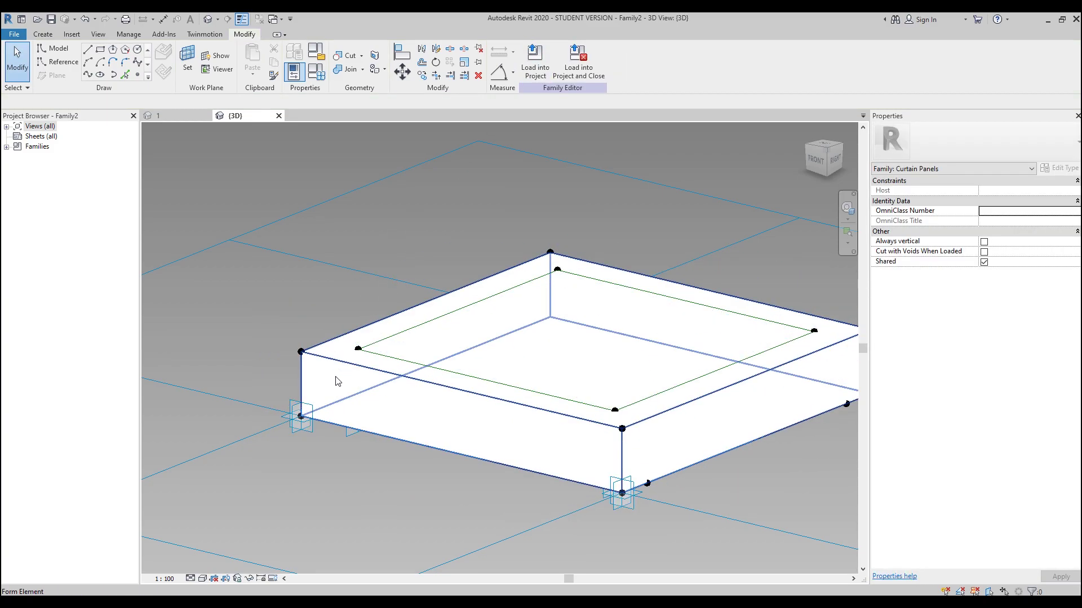
- Temporarily hide the solid form in the 3D view
{"action": "left_click", "coordinate": [321, 376]}
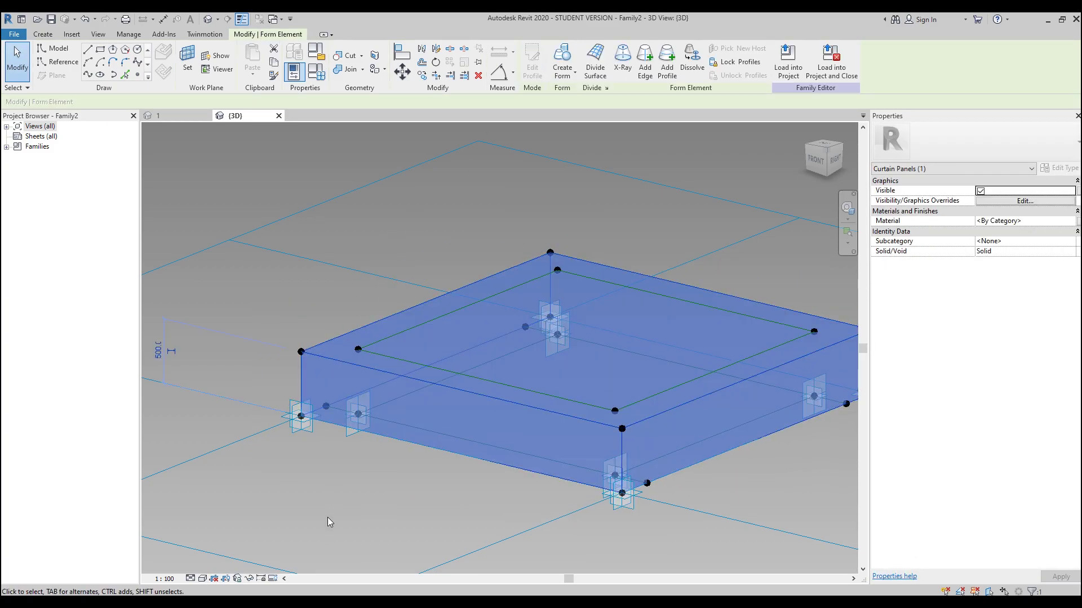
{"action": "left_click", "coordinate": [249, 578]}
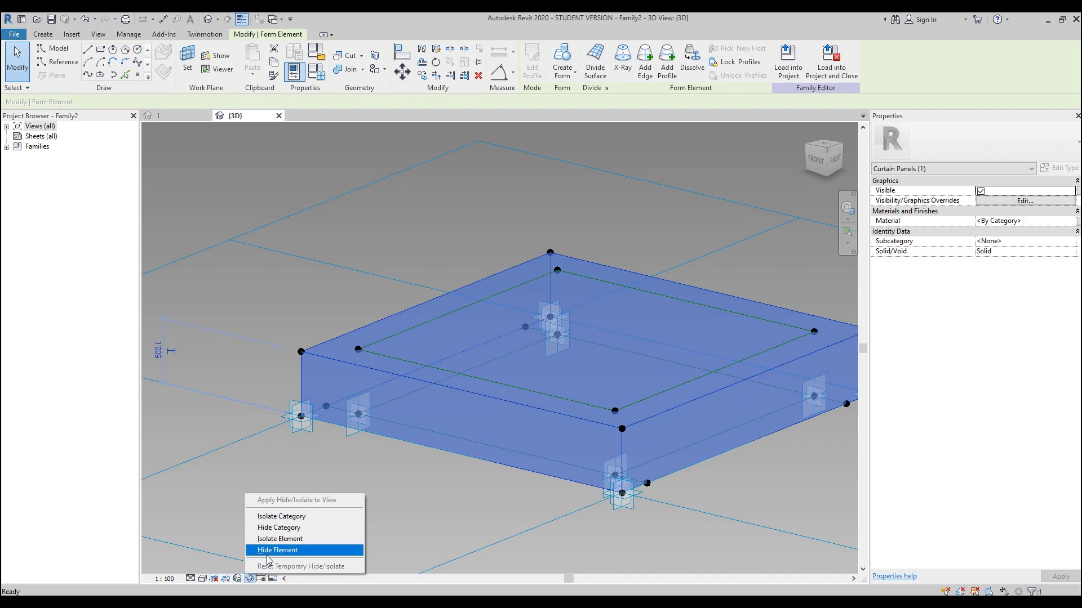
{"action": "left_click", "coordinate": [286, 548]}
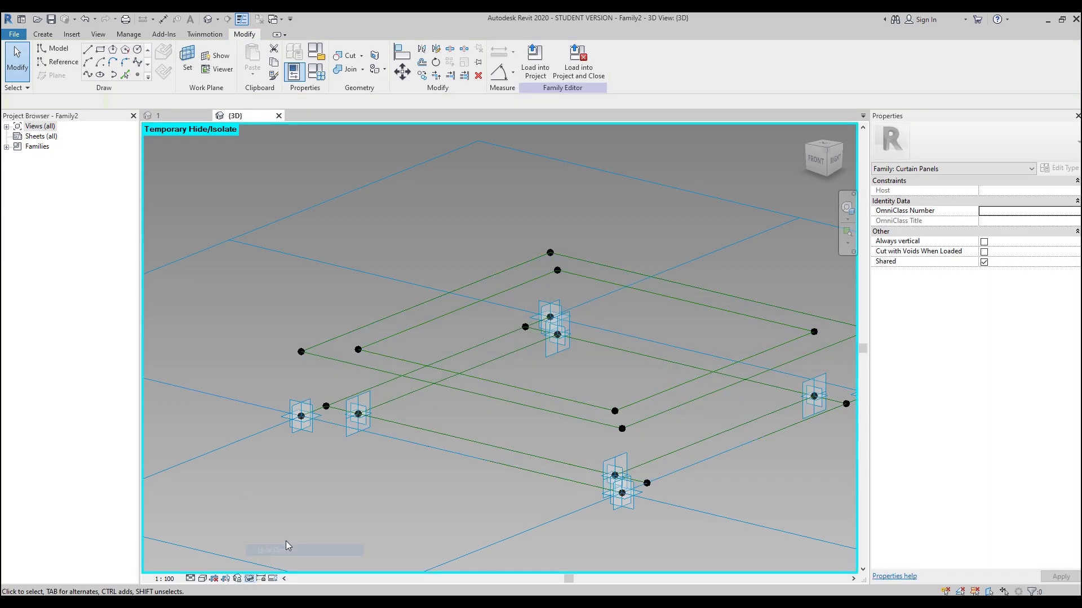
- Create a void form from the unraised and raised inner reference line loops
{"action": "left_click", "coordinate": [396, 425]}
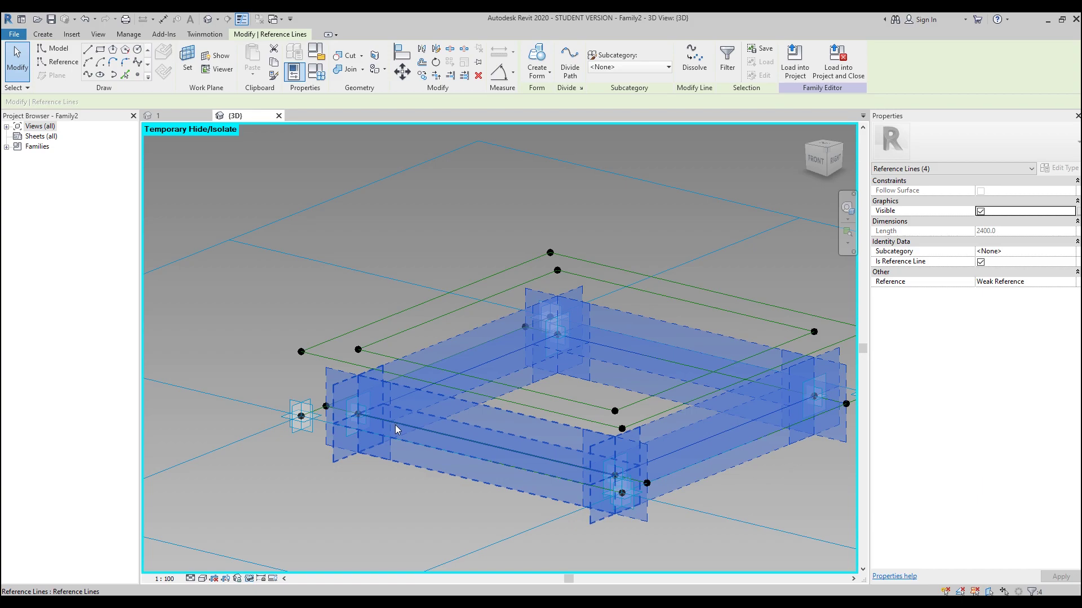
{"action": "left_click", "coordinate": [388, 359], "text": "ctrl"}
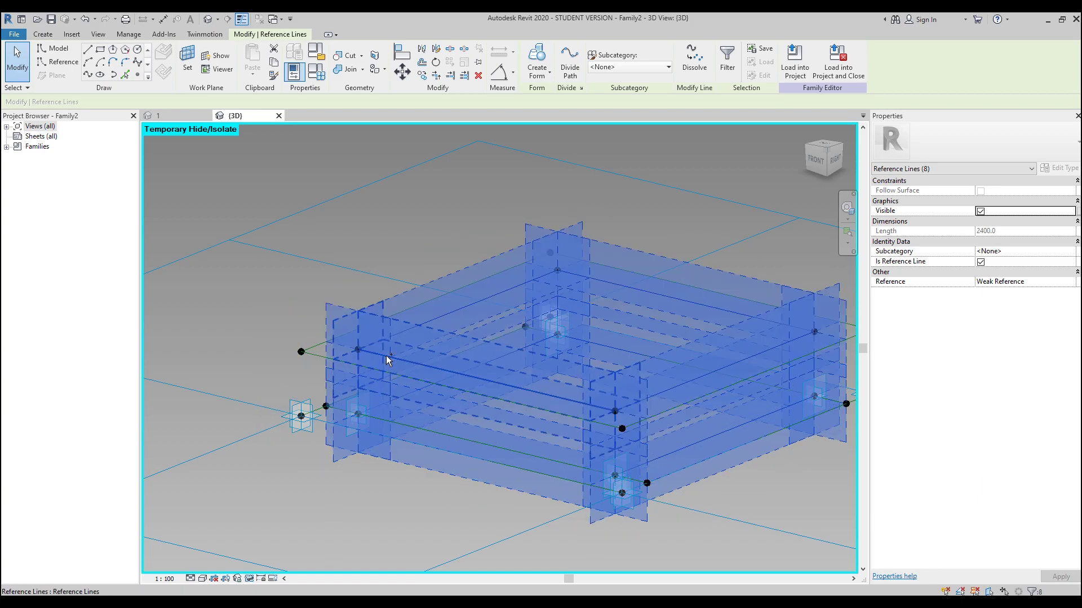
{"action": "left_click", "coordinate": [541, 79]}
{"action": "left_click", "coordinate": [559, 122]}
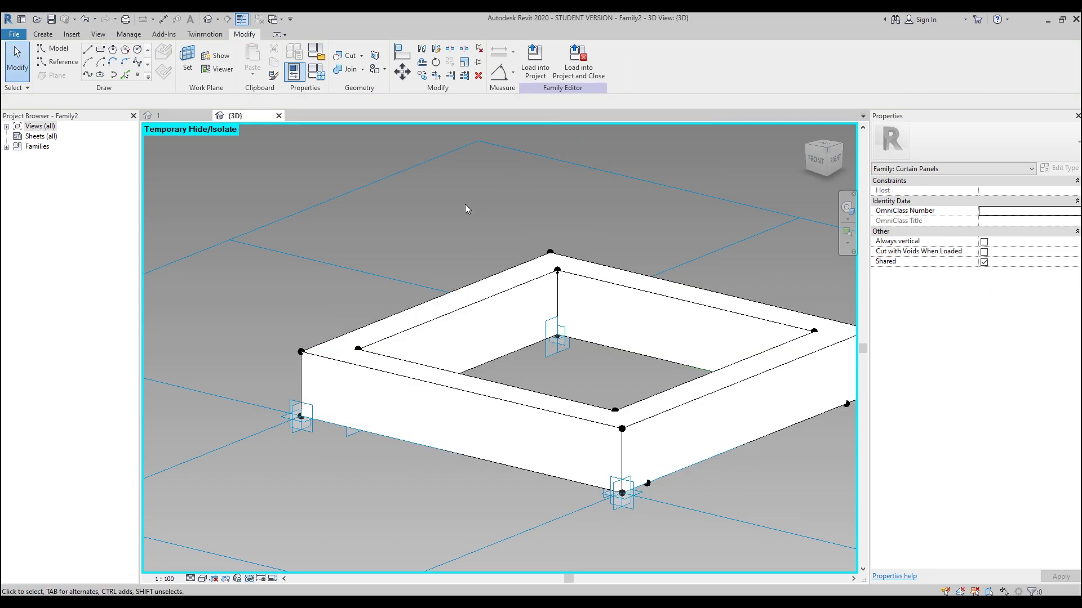
- Flex the hollow panel by setting the tile pattern grid's horizontal spacing to 4500
{"action": "scroll", "coordinate": [465, 211], "scroll_direction": "down", "scroll_amount": 2}
{"action": "middle_click_drag", "start_coordinate": [465, 216], "coordinate": [471, 374], "text": "shift"}
{"action": "scroll", "coordinate": [635, 333], "scroll_direction": "down", "scroll_amount": 2}
{"action": "middle_click_drag", "start_coordinate": [635, 333], "coordinate": [521, 244], "text": "shift"}
{"action": "left_click", "coordinate": [542, 248]}
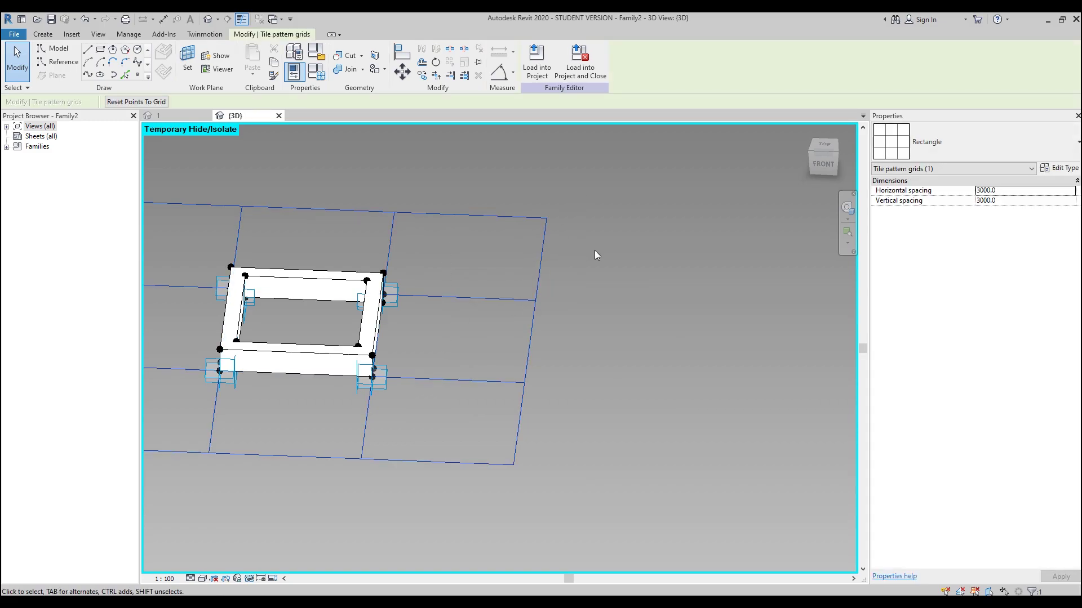
{"action": "left_click", "coordinate": [990, 192]}
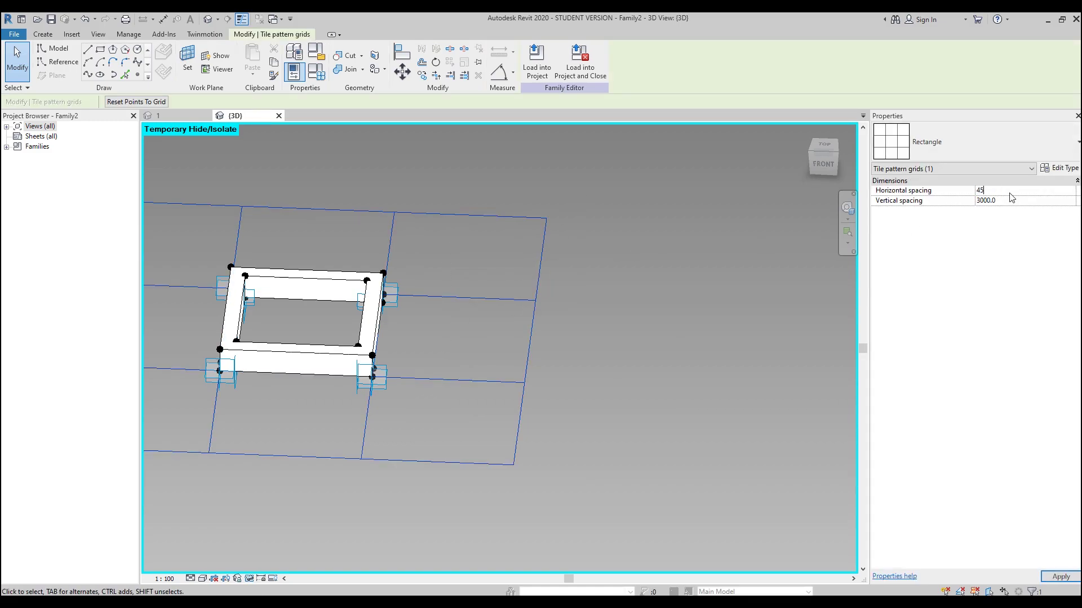
{"action": "key", "text": "Return"}
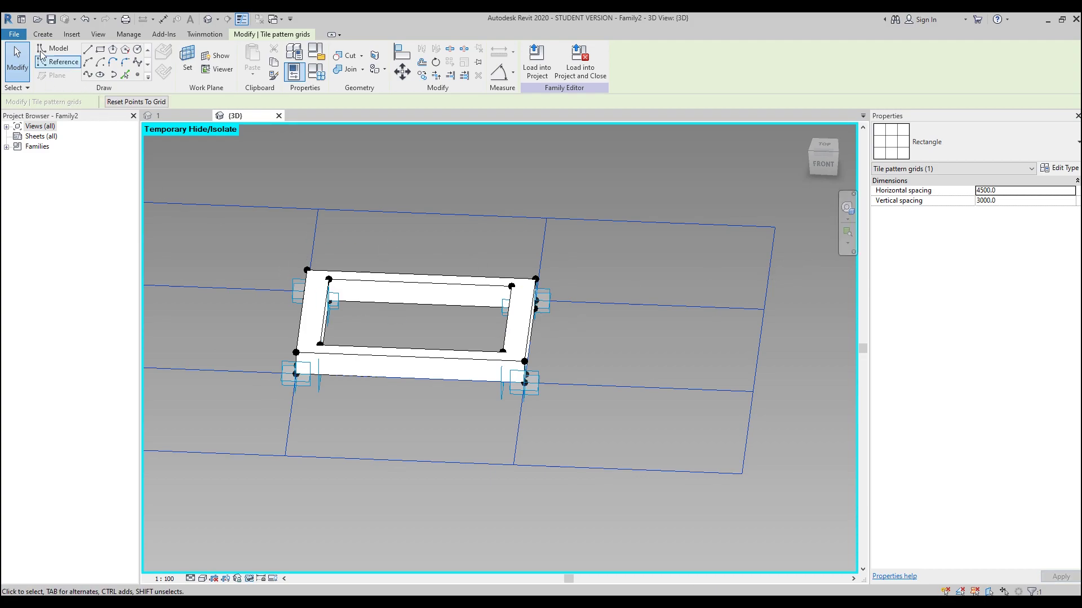
- Set the family's Offset parameter to 3000
{"action": "left_click", "coordinate": [43, 34]}
{"action": "left_click", "coordinate": [45, 71]}
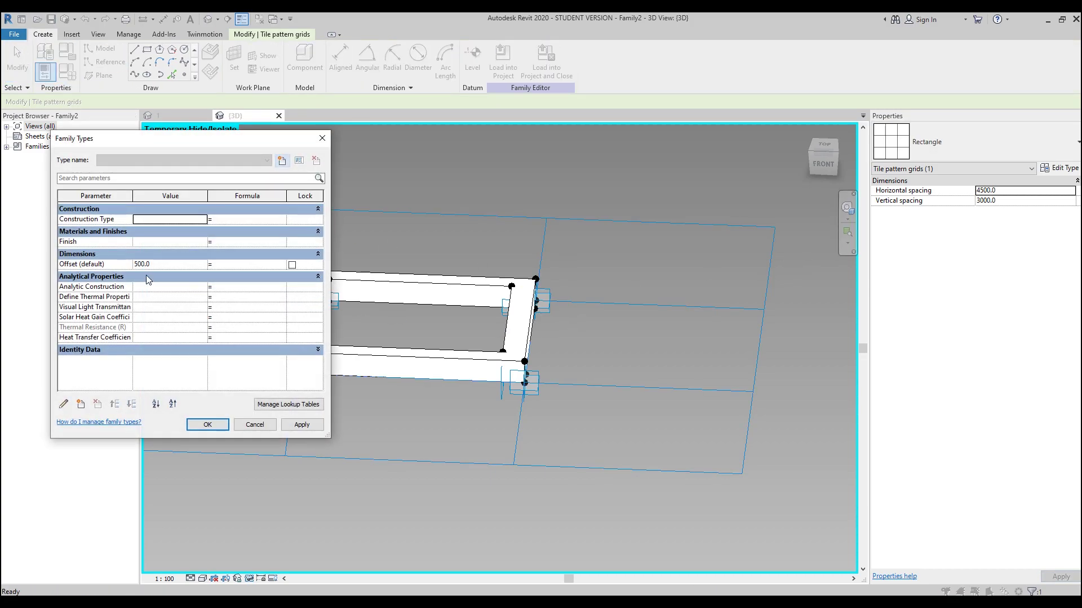
{"action": "left_click", "coordinate": [162, 265]}
{"action": "type", "text": "3000"}
{"action": "left_click", "coordinate": [207, 425]}
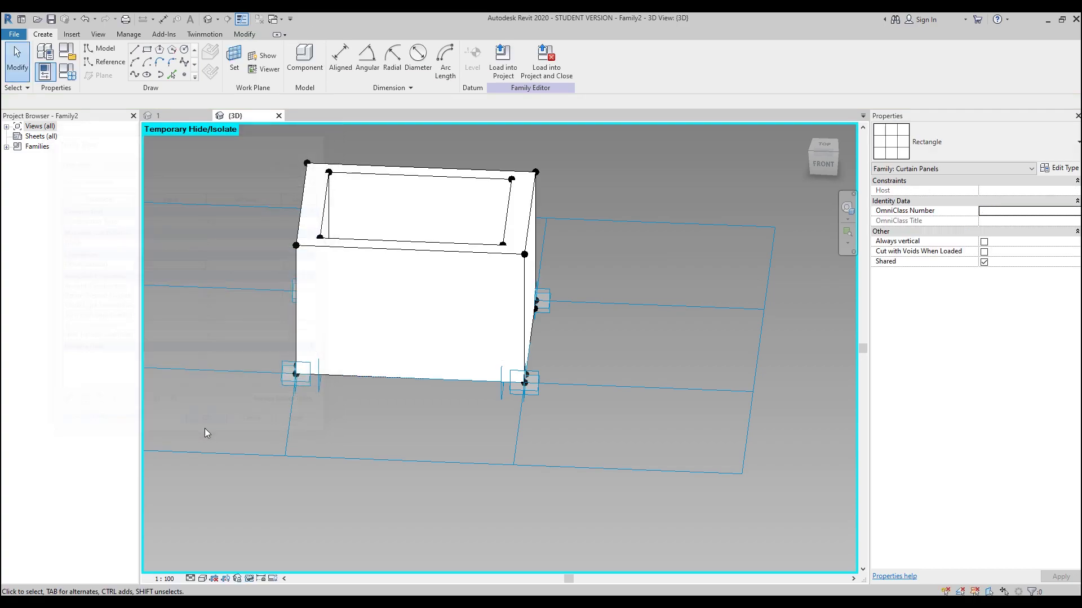
- Set the tile pattern grid's horizontal spacing back to 3000 and check the panel
{"action": "middle_click_drag", "start_coordinate": [367, 514], "coordinate": [499, 440], "text": "shift"}
{"action": "left_click", "coordinate": [609, 375]}
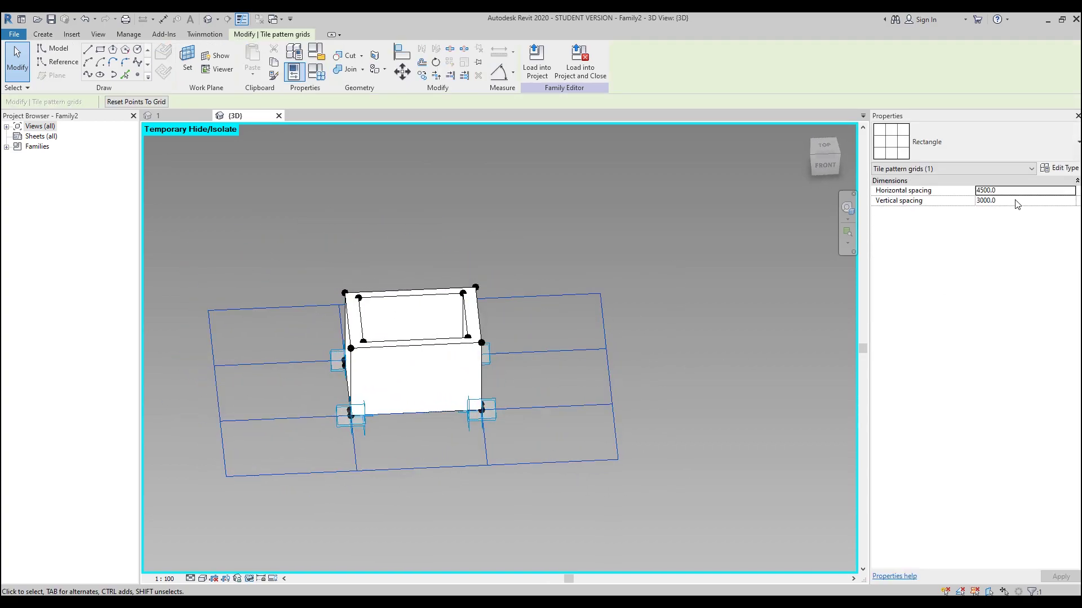
{"action": "left_click", "coordinate": [1019, 195]}
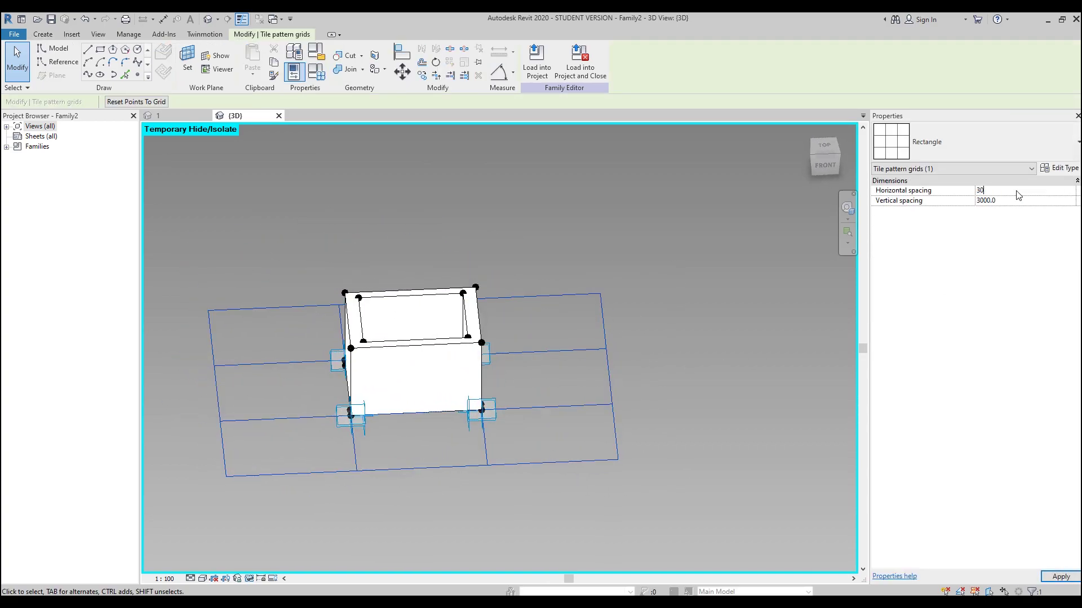
{"action": "left_click", "coordinate": [427, 255]}
{"action": "middle_click_drag", "start_coordinate": [427, 256], "coordinate": [249, 253], "text": "shift"}
{"action": "scroll", "coordinate": [270, 304], "scroll_direction": "up", "scroll_amount": 4}
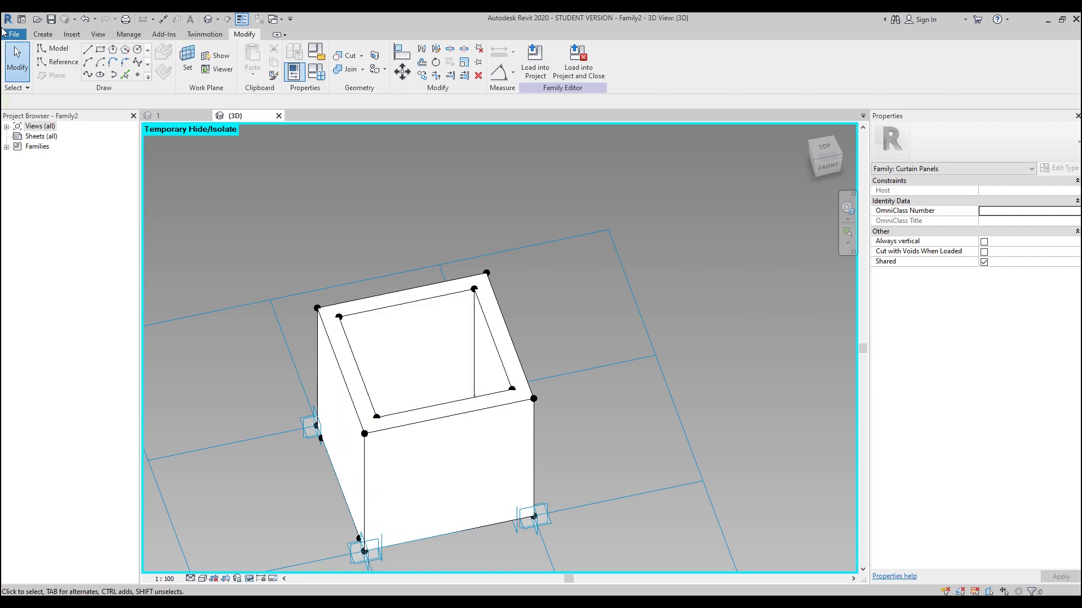
- Create a new family from the Metric Generic Model Adaptive template
{"action": "key", "text": "alt+f"}
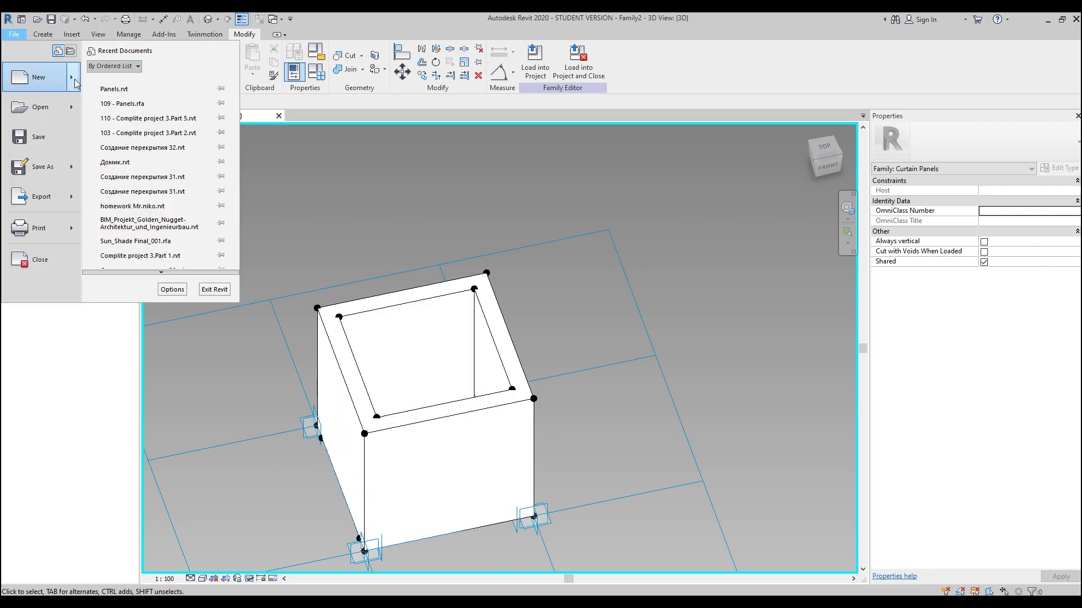
{"action": "mouse_move", "coordinate": [76, 84]}
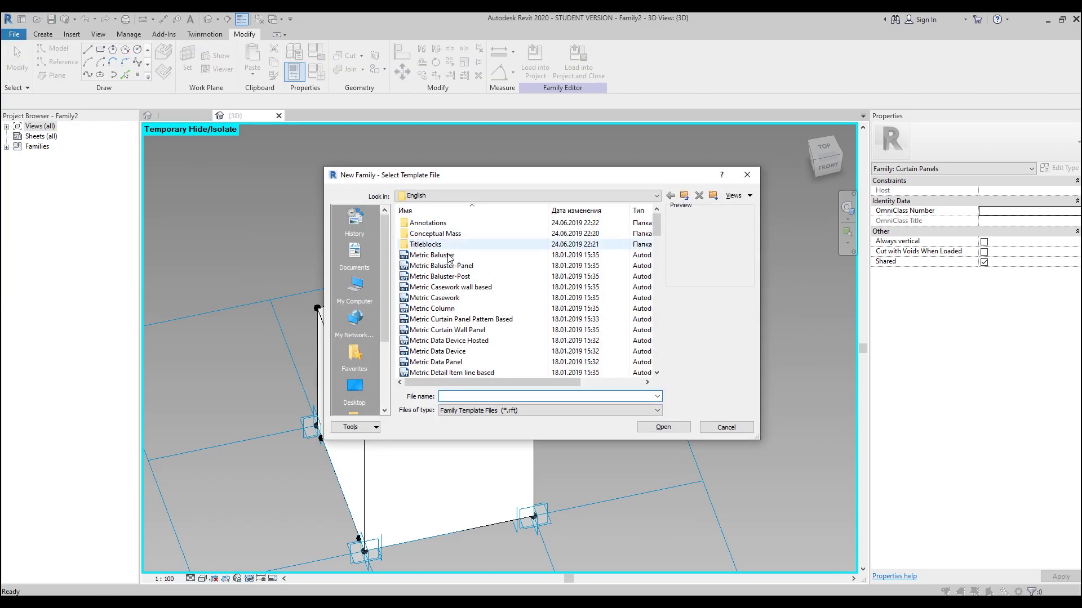
{"action": "scroll", "coordinate": [482, 271], "scroll_direction": "down", "scroll_amount": 6}
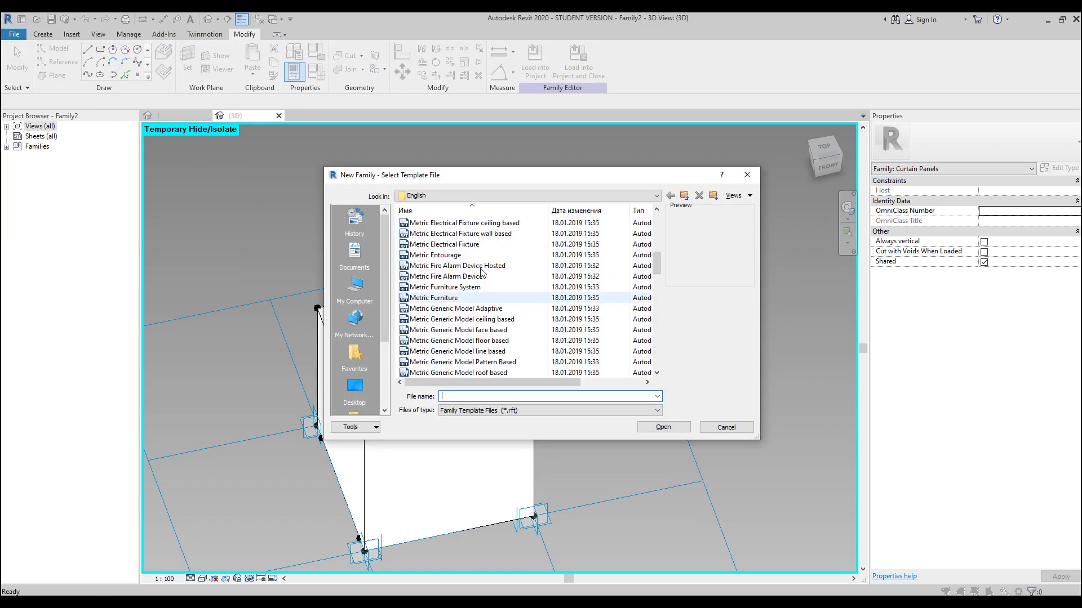
{"action": "scroll", "coordinate": [495, 281], "scroll_direction": "up", "scroll_amount": 3}
{"action": "scroll", "coordinate": [518, 306], "scroll_direction": "down", "scroll_amount": 7}
{"action": "scroll", "coordinate": [522, 298], "scroll_direction": "up", "scroll_amount": 3}
{"action": "left_click", "coordinate": [505, 287]}
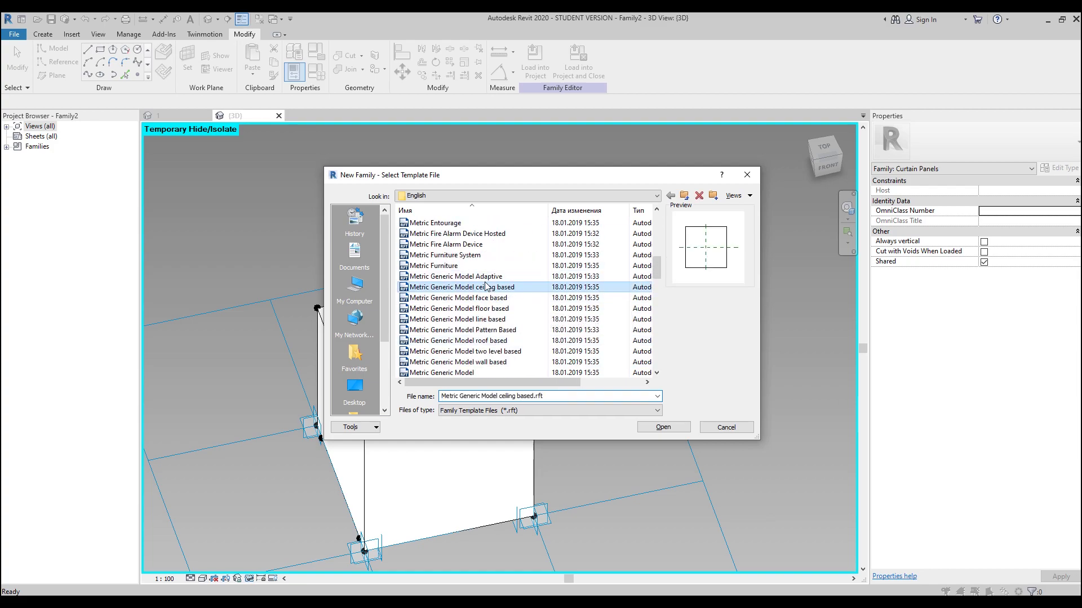
{"action": "left_click", "coordinate": [485, 276]}
{"action": "left_click", "coordinate": [672, 429]}
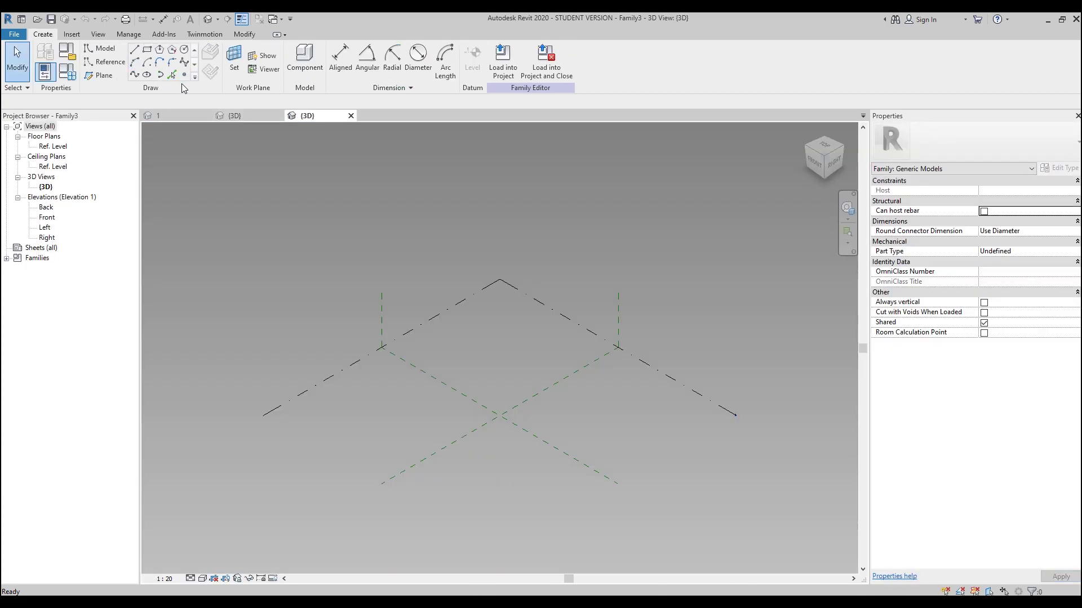
- Place four reference points on the reference level, spread around the intersection of the center reference planes
{"action": "left_click", "coordinate": [459, 411]}
{"action": "left_click", "coordinate": [490, 385]}
{"action": "left_click", "coordinate": [546, 409]}
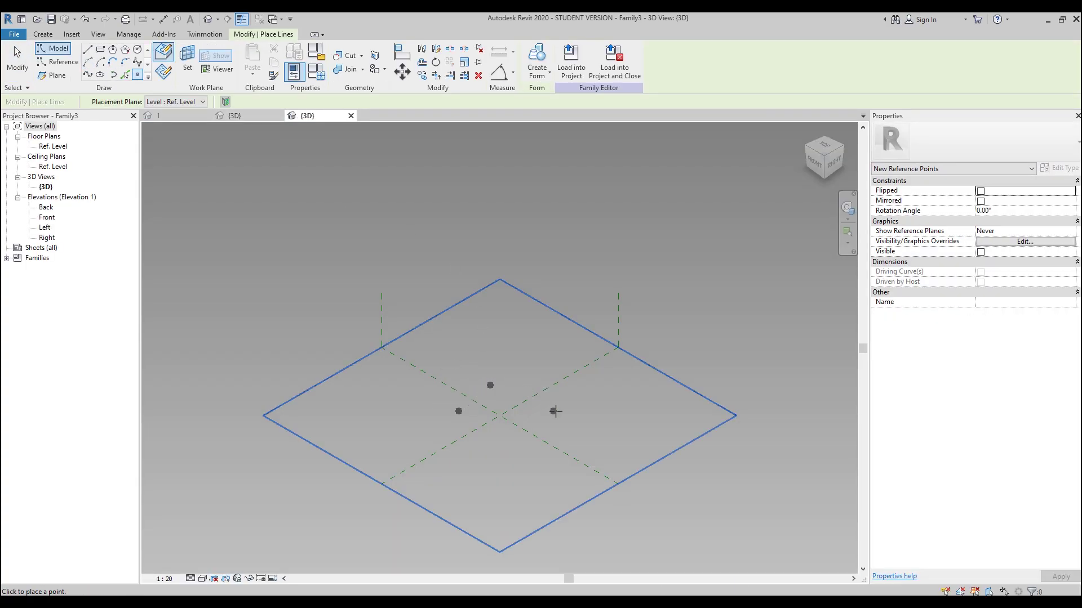
{"action": "key", "text": "Escape"}
{"action": "key", "text": "Escape"}
- Make the four reference points adaptive
{"action": "left_click_drag", "start_coordinate": [436, 342], "coordinate": [612, 486]}
{"action": "left_click", "coordinate": [589, 61]}
{"action": "scroll", "coordinate": [476, 440], "scroll_direction": "up", "scroll_amount": 5}
{"action": "key", "text": "Escape"}
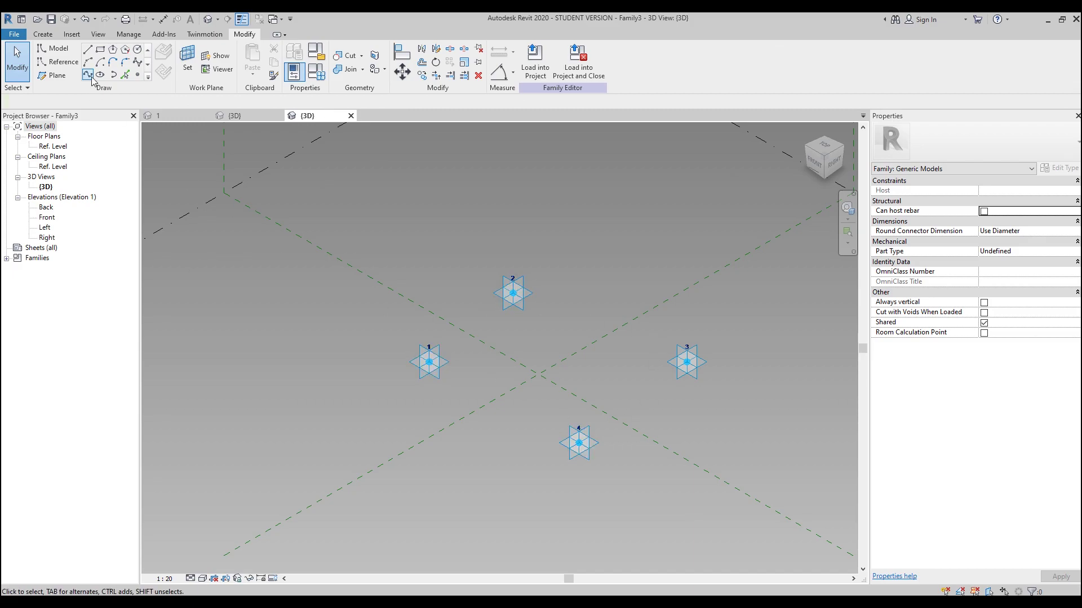
- Draw a closed loop of reference lines through adaptive points 1, 4, 3 and 2
{"action": "left_click", "coordinate": [49, 65]}
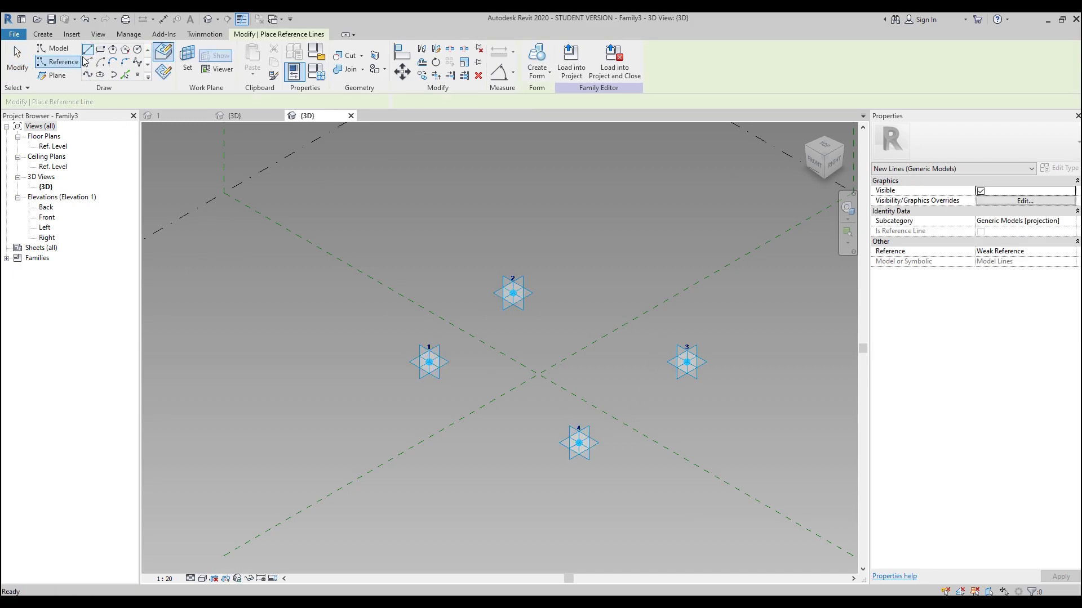
{"action": "left_click", "coordinate": [429, 362]}
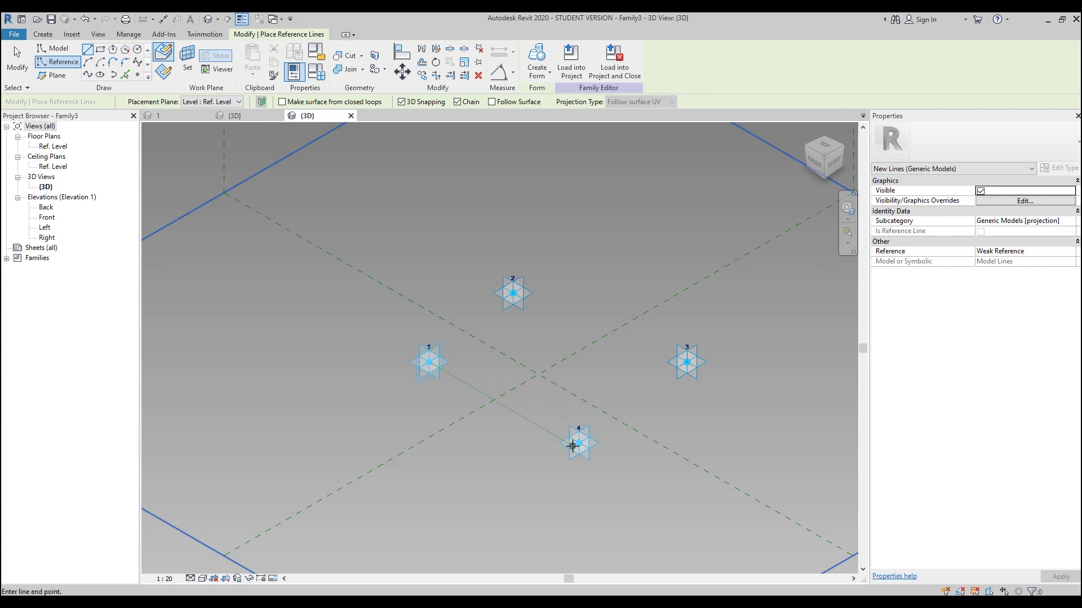
{"action": "left_click", "coordinate": [579, 443]}
{"action": "left_click", "coordinate": [686, 362]}
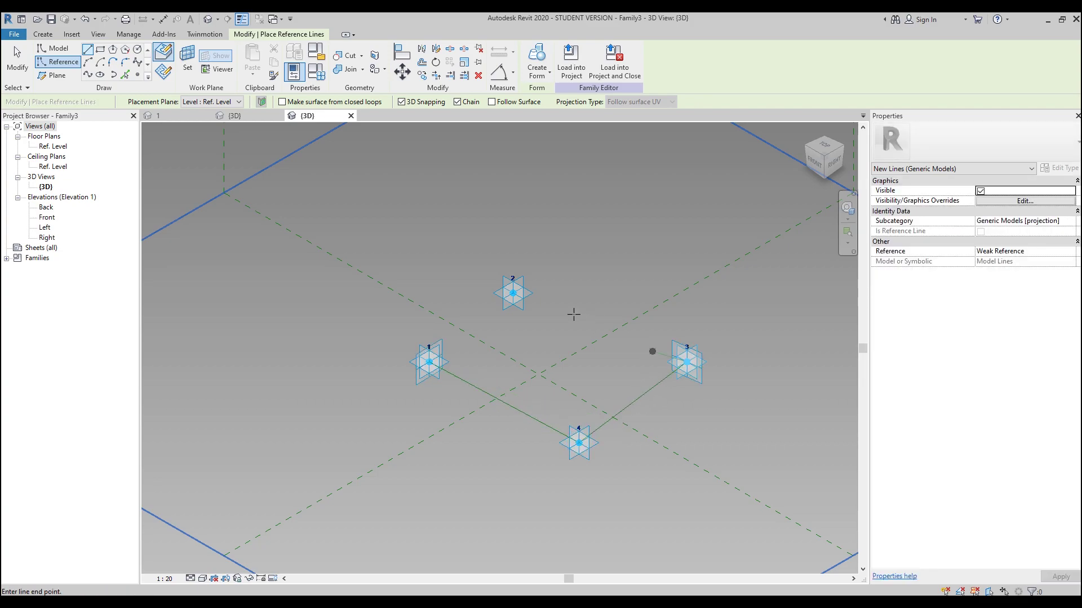
{"action": "left_click", "coordinate": [513, 293]}
{"action": "left_click", "coordinate": [430, 363]}
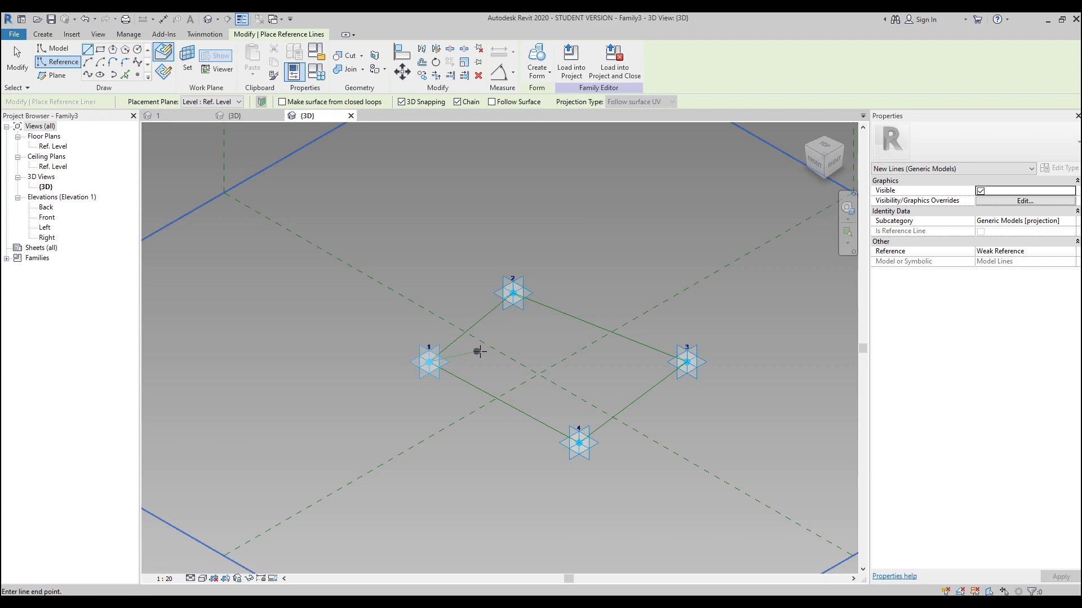
{"action": "key", "text": "Escape"}
{"action": "key", "text": "Escape"}
- Create a flat surface form from the closed reference line loop
{"action": "key", "text": "Tab"}
{"action": "left_click", "coordinate": [478, 326]}
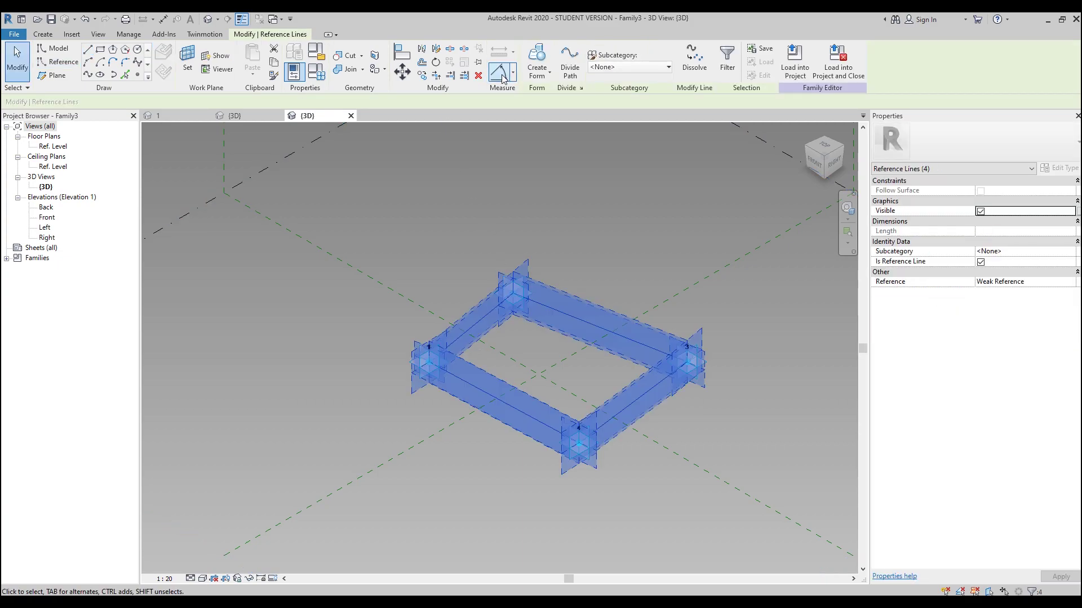
{"action": "left_click", "coordinate": [536, 61]}
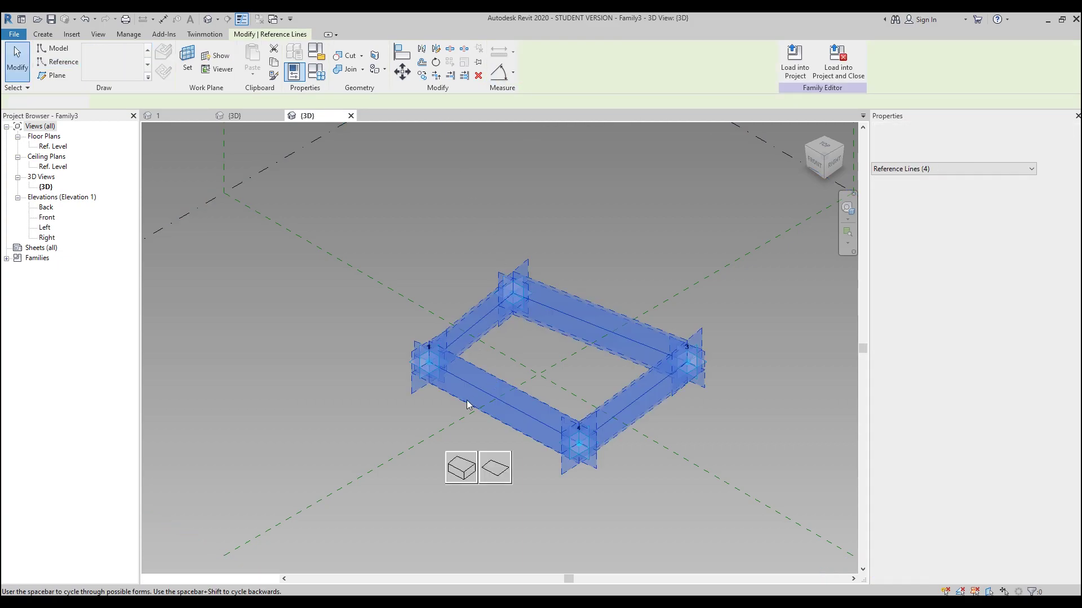
{"action": "left_click", "coordinate": [502, 467]}
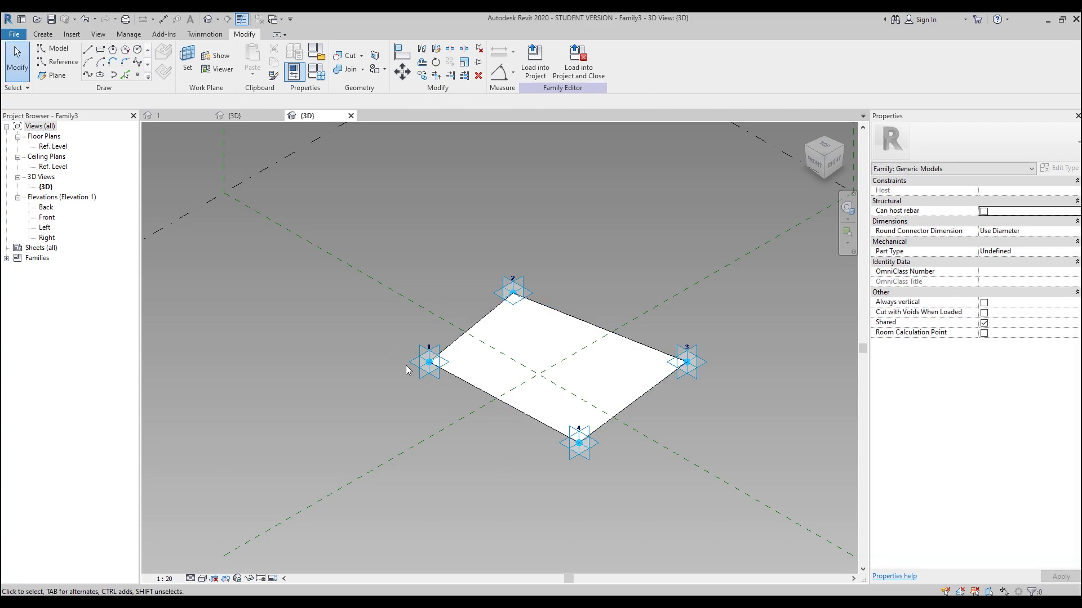
- Open the flat surface's material setting and choose the Glass material from the project materials
{"action": "left_click", "coordinate": [518, 322]}
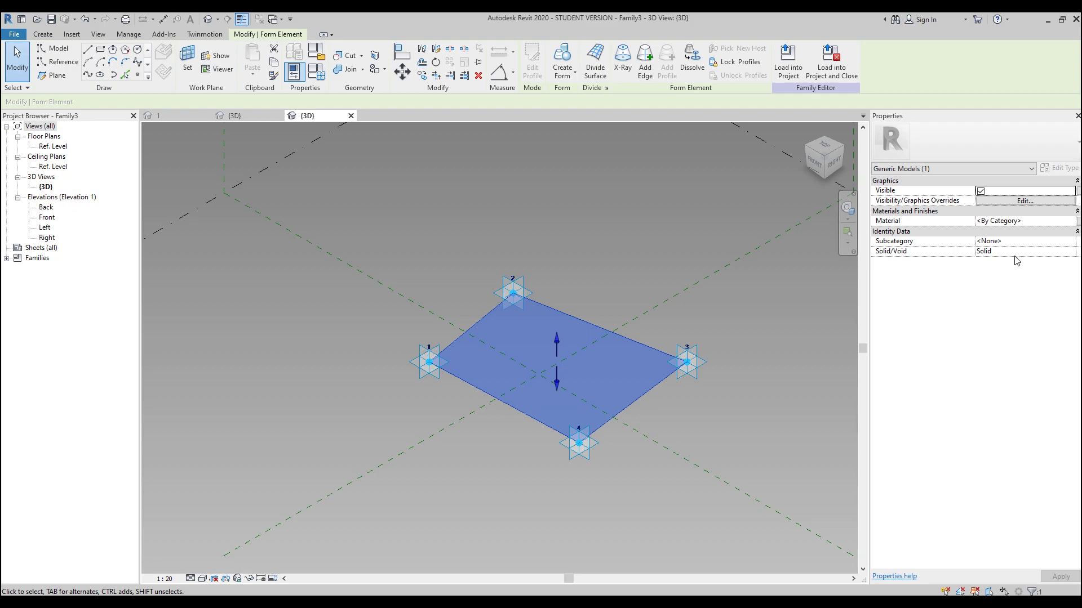
{"action": "left_click", "coordinate": [1074, 222]}
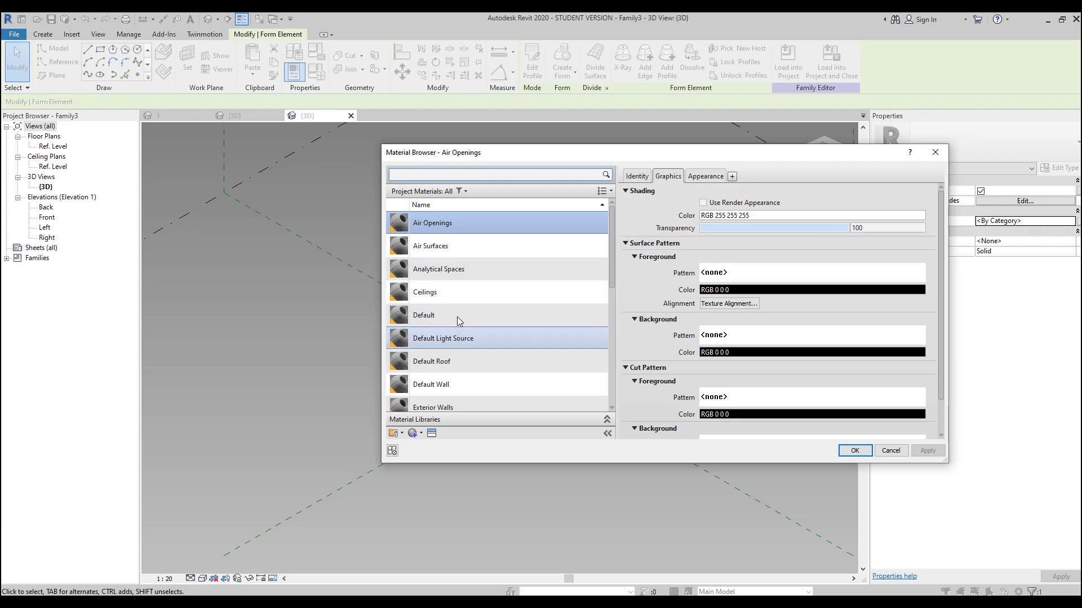
{"action": "scroll", "coordinate": [456, 324], "scroll_direction": "down", "scroll_amount": 5}
{"action": "left_click", "coordinate": [450, 368]}
{"action": "scroll", "coordinate": [452, 369], "scroll_direction": "down", "scroll_amount": 1}
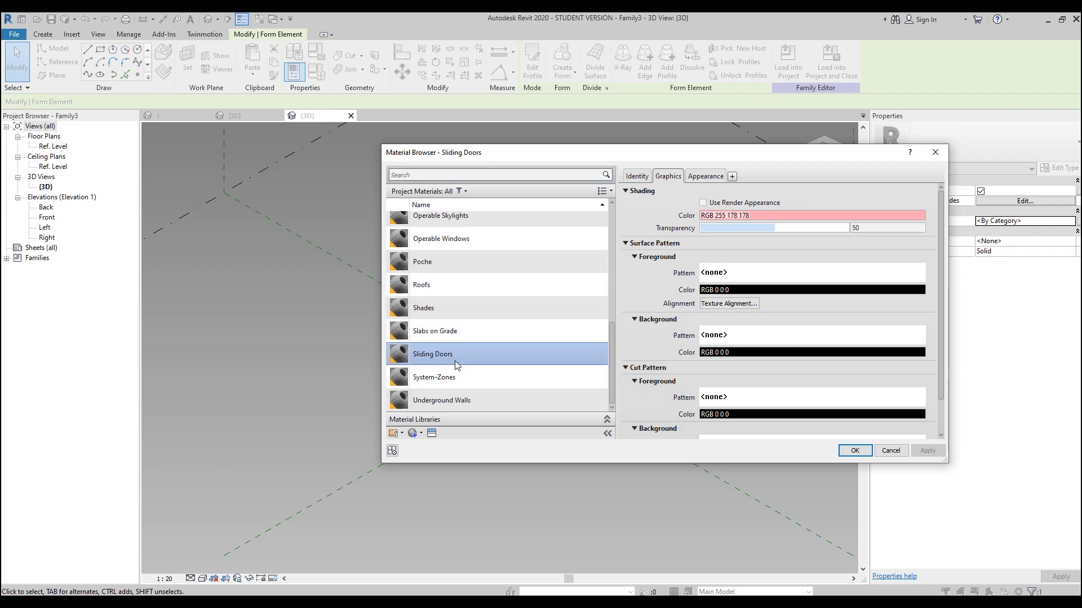
{"action": "scroll", "coordinate": [455, 361], "scroll_direction": "up", "scroll_amount": 6}
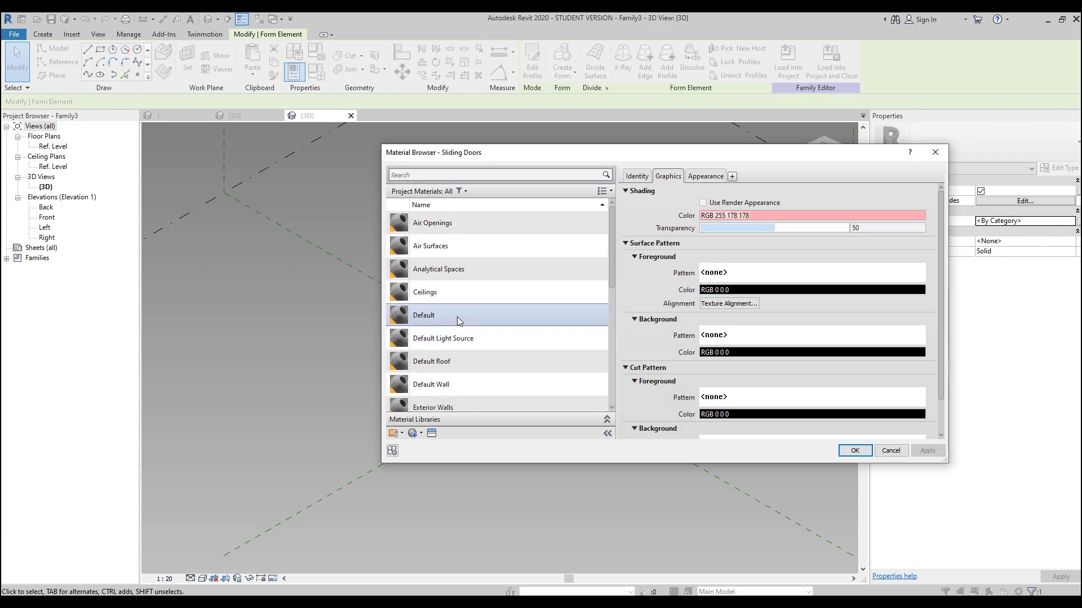
{"action": "scroll", "coordinate": [458, 317], "scroll_direction": "down", "scroll_amount": 3}
{"action": "left_click", "coordinate": [403, 237]}
- Give Glass a solid fill surface foreground pattern in blue, RGB 34-145-255, and apply the material to the surface
{"action": "left_click", "coordinate": [752, 273]}
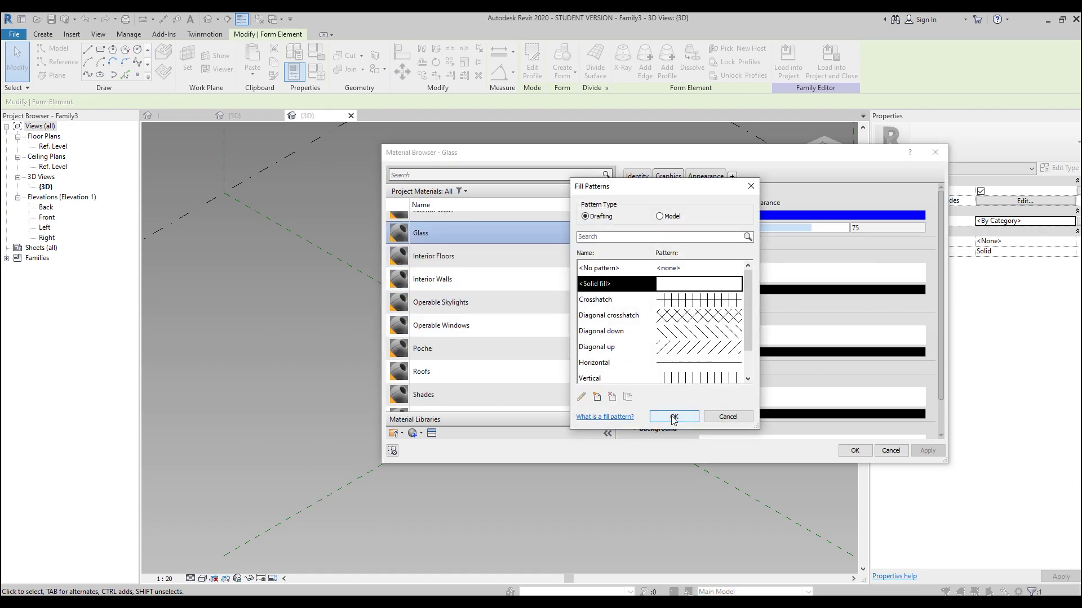
{"action": "left_click", "coordinate": [674, 417]}
{"action": "left_click", "coordinate": [731, 292]}
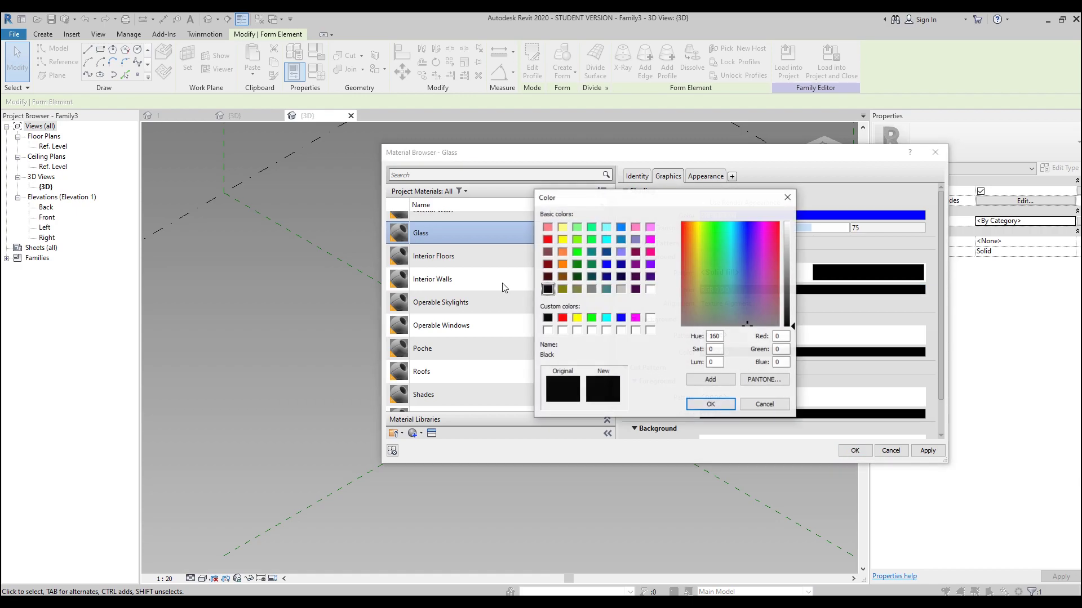
{"action": "left_click", "coordinate": [621, 227]}
{"action": "left_click", "coordinate": [787, 253]}
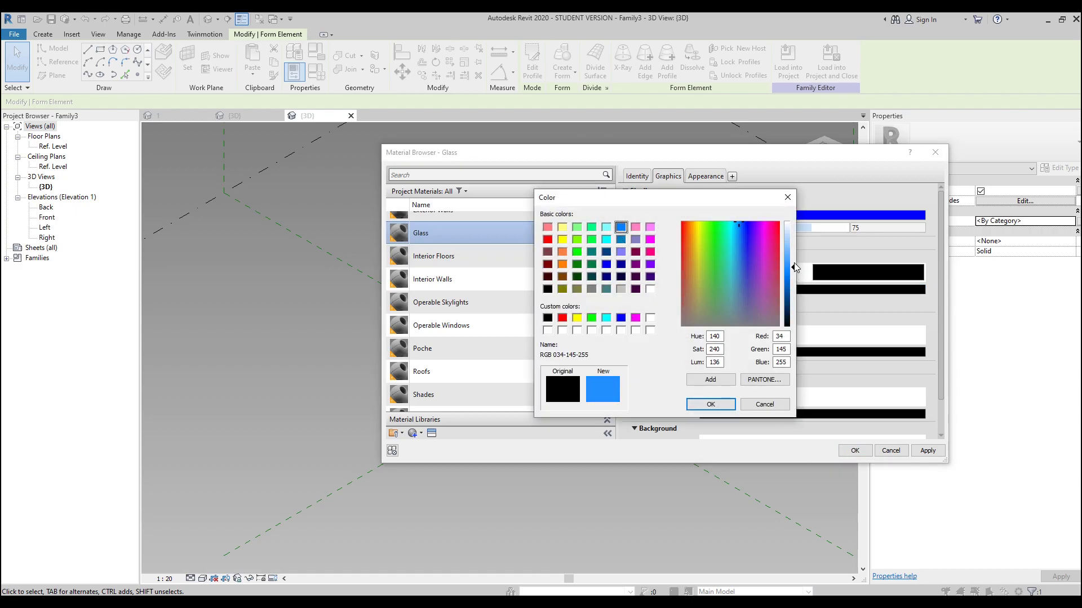
{"action": "left_click", "coordinate": [724, 404]}
{"action": "left_click", "coordinate": [851, 450]}
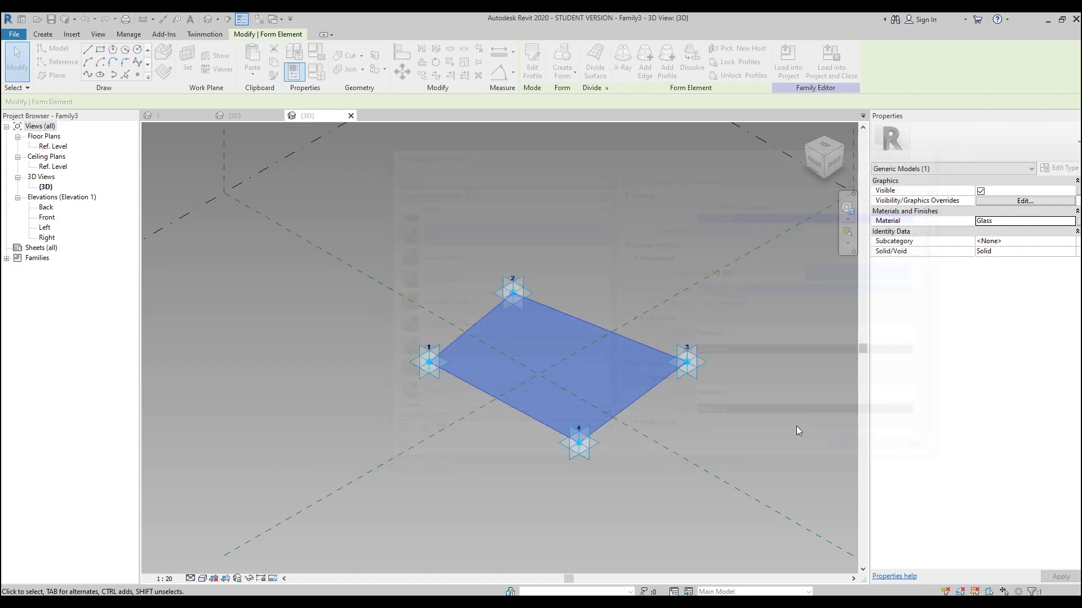
- Load the glass surface family into Family2 and place it on the four inner reference points along the box's upper rim
{"action": "left_click", "coordinate": [789, 62]}
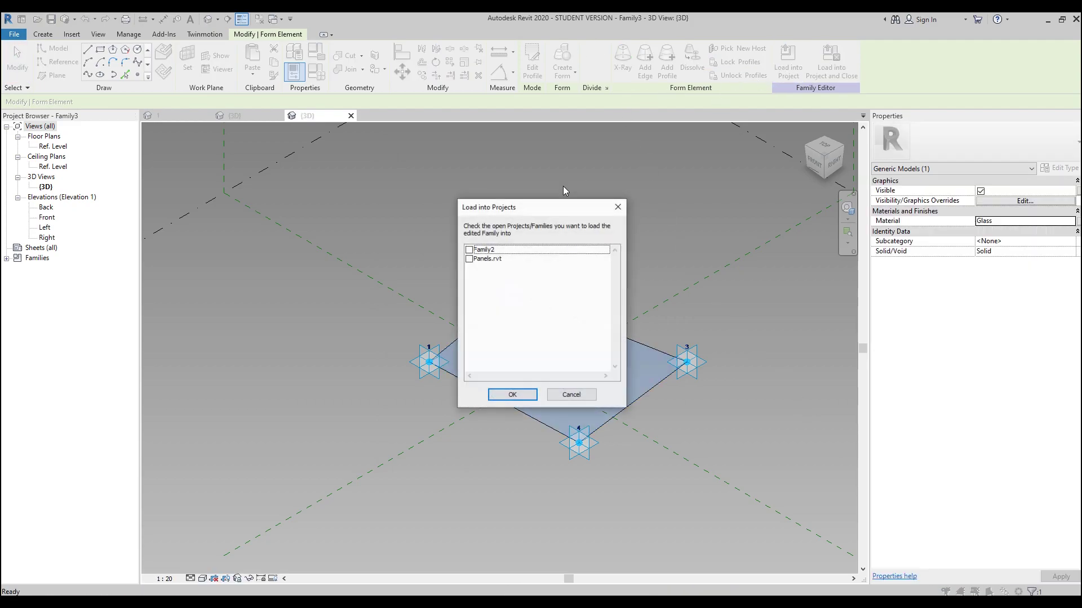
{"action": "left_click", "coordinate": [468, 250]}
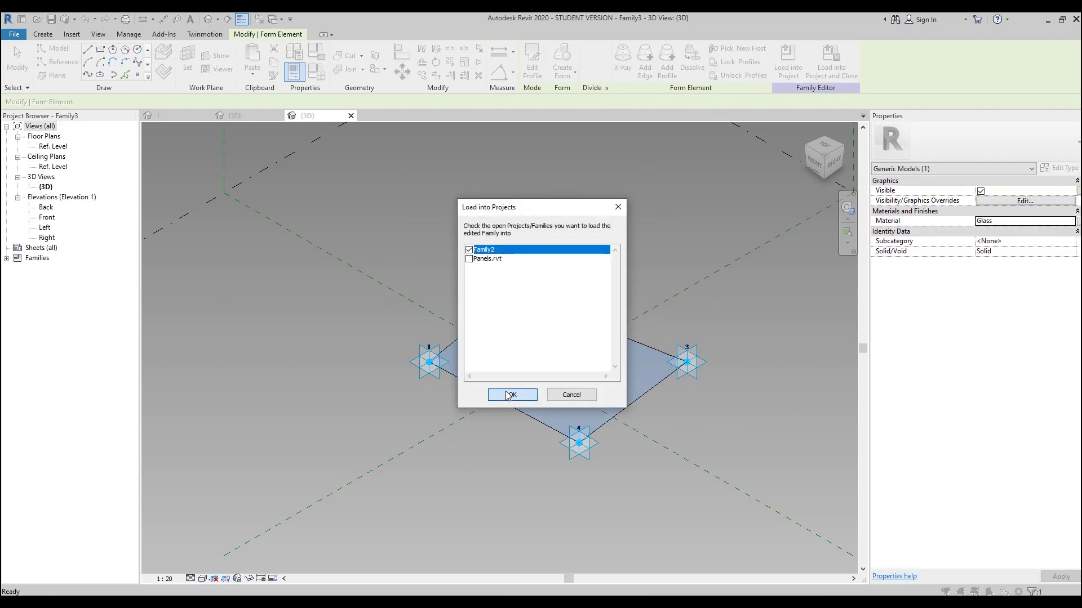
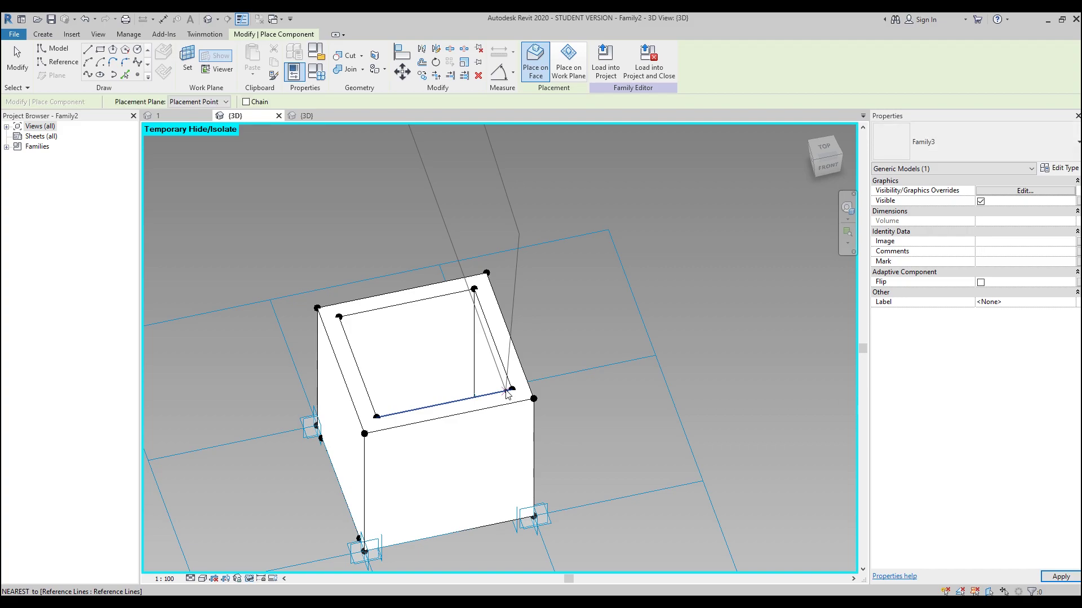
{"action": "left_click", "coordinate": [338, 317]}
{"action": "left_click", "coordinate": [474, 288]}
{"action": "left_click", "coordinate": [511, 389]}
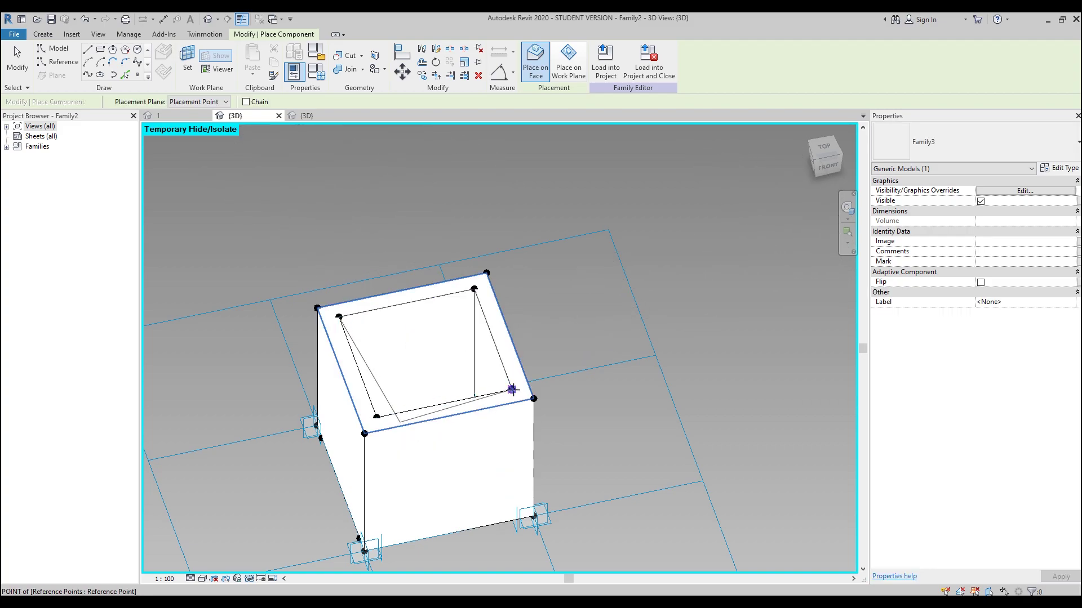
{"action": "left_click", "coordinate": [377, 416]}
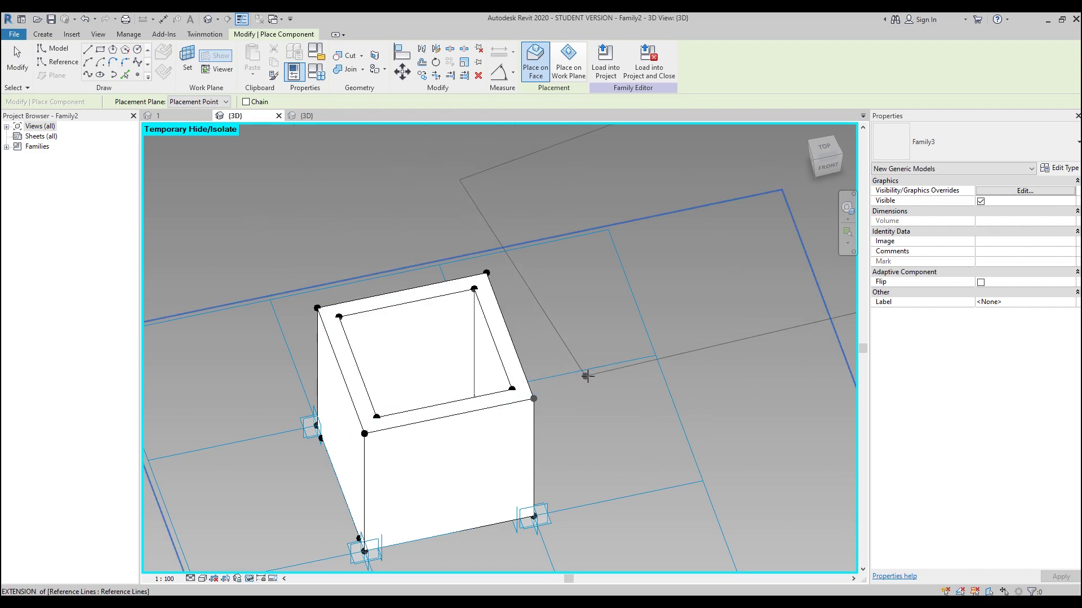
{"action": "key", "text": "Escape"}
- Reset the temporary hide/isolate in Family2's 3D view
{"action": "scroll", "coordinate": [580, 415], "scroll_direction": "down", "scroll_amount": 3}
{"action": "middle_click_drag", "start_coordinate": [580, 415], "coordinate": [599, 442], "text": "shift"}
{"action": "scroll", "coordinate": [514, 406], "scroll_direction": "up", "scroll_amount": 3}
{"action": "middle_click_drag", "start_coordinate": [515, 405], "coordinate": [379, 312], "text": "shift"}
{"action": "left_click", "coordinate": [379, 313]}
{"action": "middle_click_drag", "start_coordinate": [492, 306], "coordinate": [636, 259], "text": "shift"}
{"action": "left_click", "coordinate": [637, 263]}
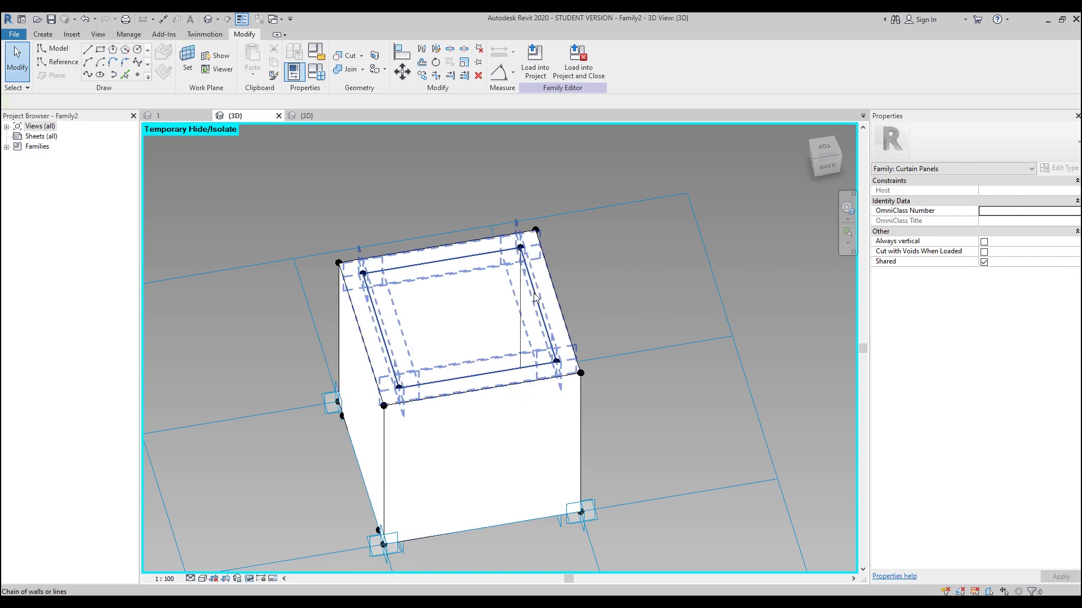
{"action": "middle_click_drag", "start_coordinate": [523, 304], "coordinate": [434, 357], "text": "shift"}
{"action": "left_click", "coordinate": [249, 579]}
{"action": "left_click", "coordinate": [256, 566]}
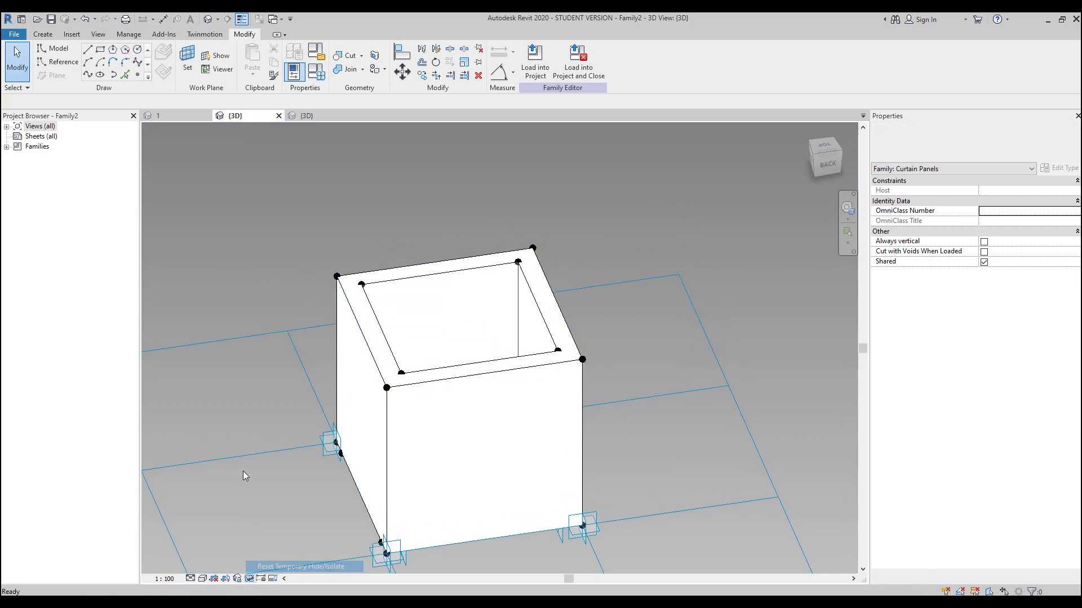
{"action": "key", "text": "Tab"}
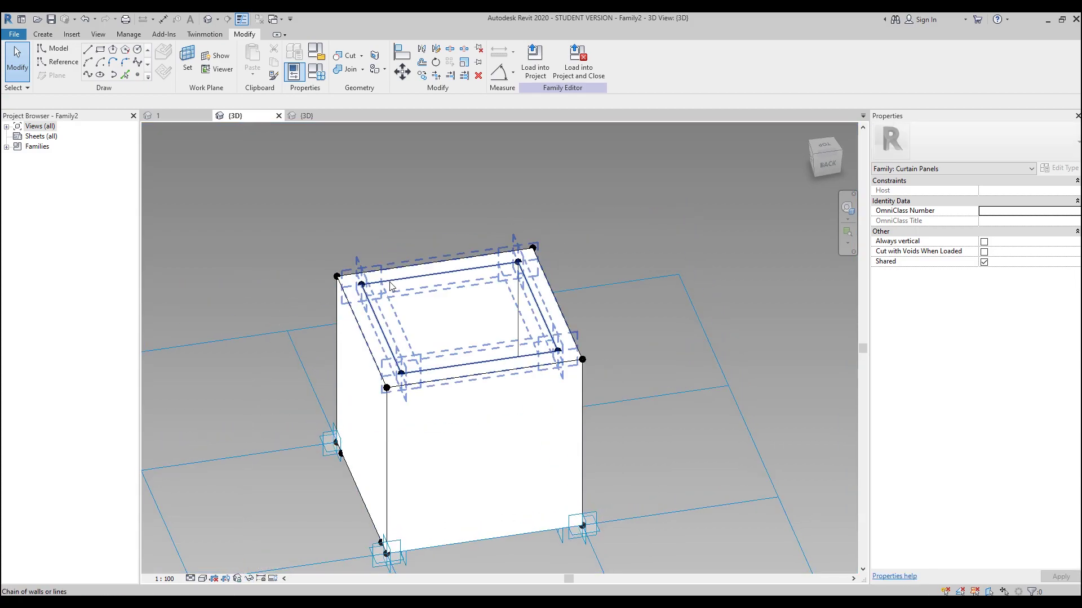
- Return to the Family3 glass surface, check its face, and load it into Family2 again
{"action": "left_click", "coordinate": [310, 115]}
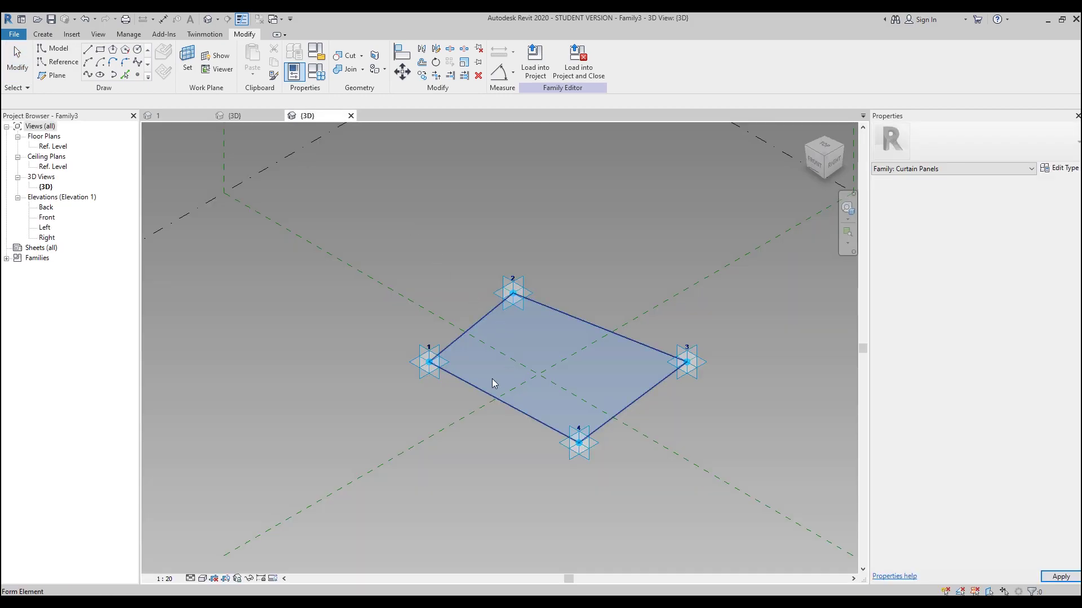
{"action": "middle_click_drag", "start_coordinate": [483, 310], "coordinate": [768, 416], "text": "shift"}
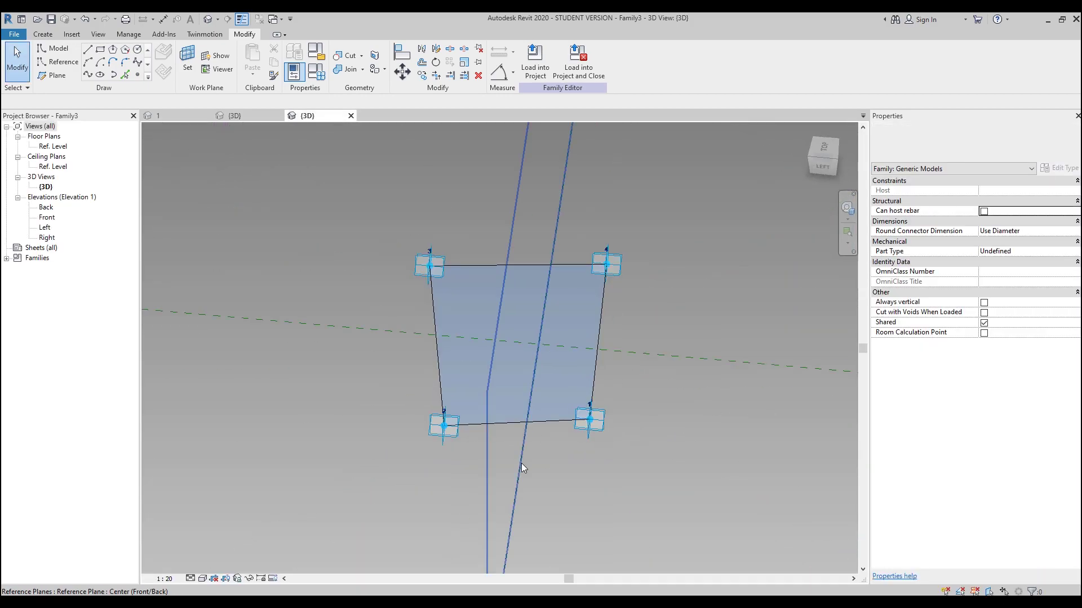
{"action": "left_click", "coordinate": [524, 51]}
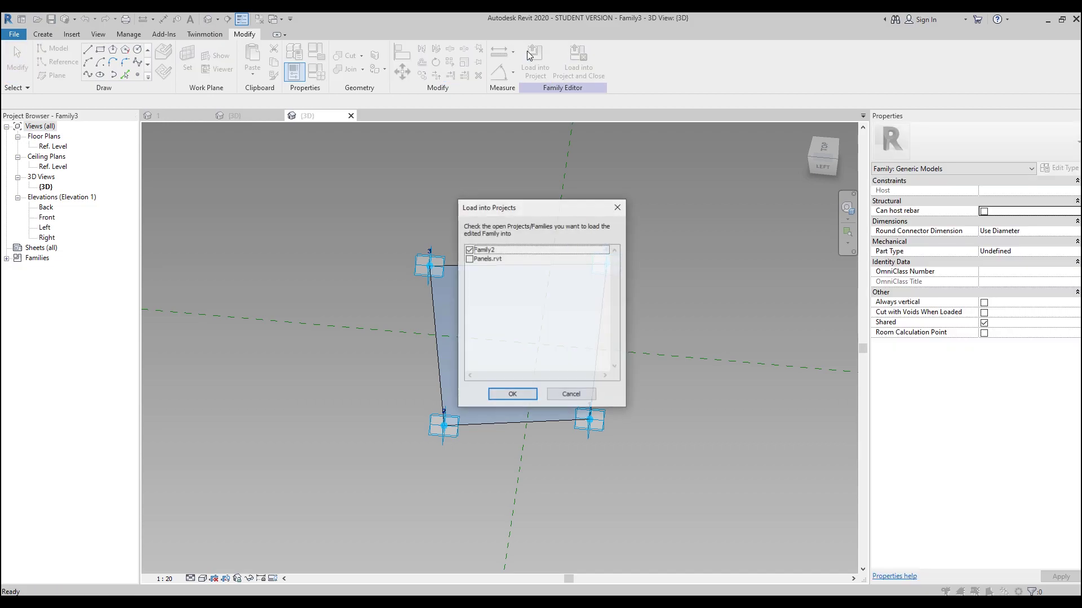
{"action": "left_click", "coordinate": [502, 391]}
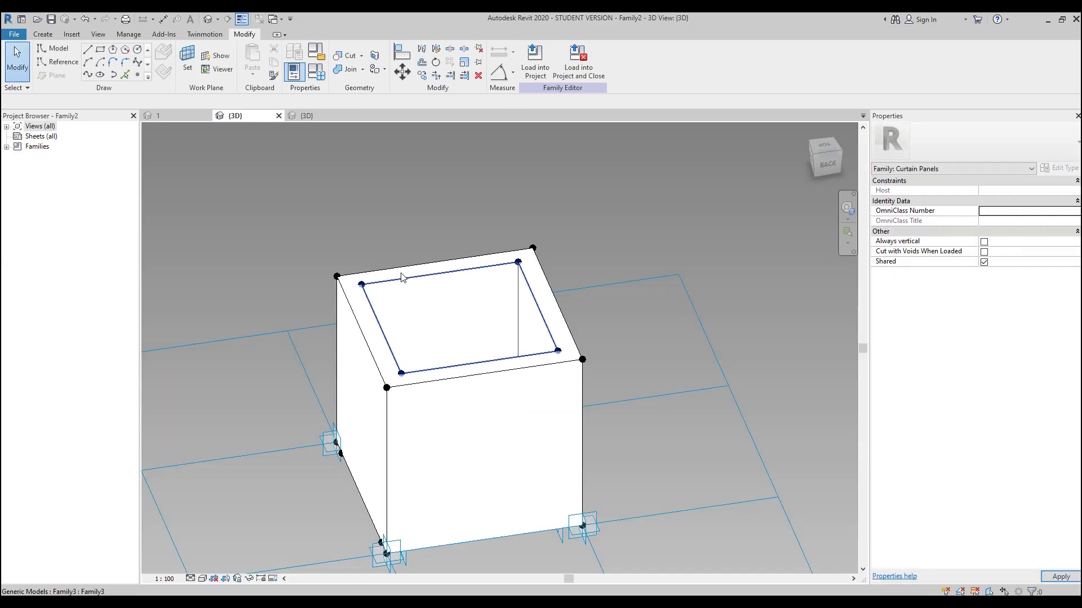
- Place a Family3 component whose four adaptive points sit on the inner corner points of the box's upper opening
{"action": "left_click", "coordinate": [43, 34]}
{"action": "left_click", "coordinate": [303, 63]}
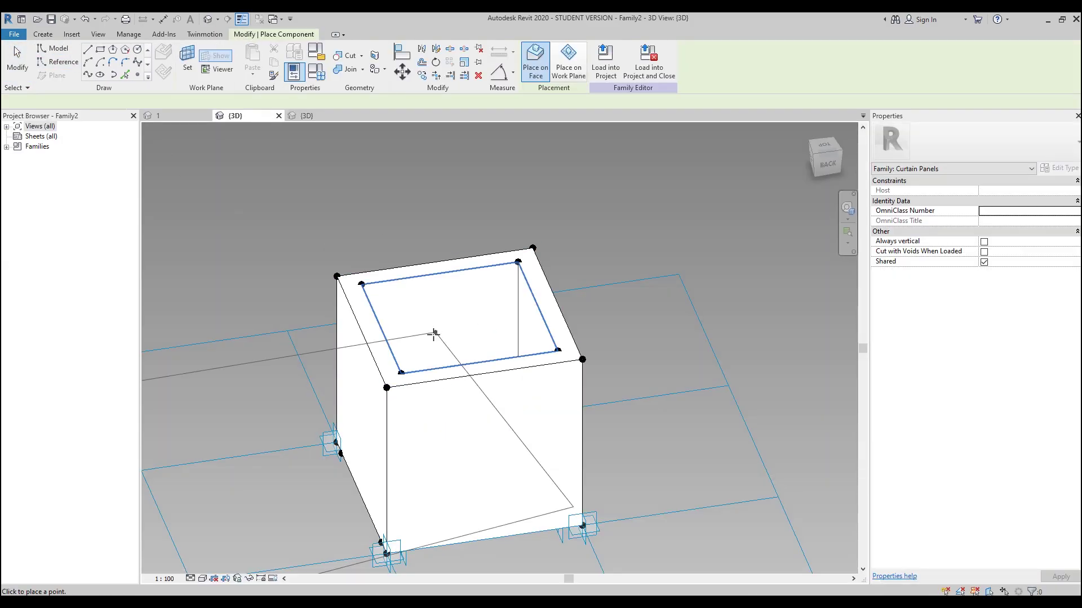
{"action": "middle_click_drag", "start_coordinate": [493, 379], "coordinate": [502, 451], "text": "shift"}
{"action": "left_click", "coordinate": [514, 418]}
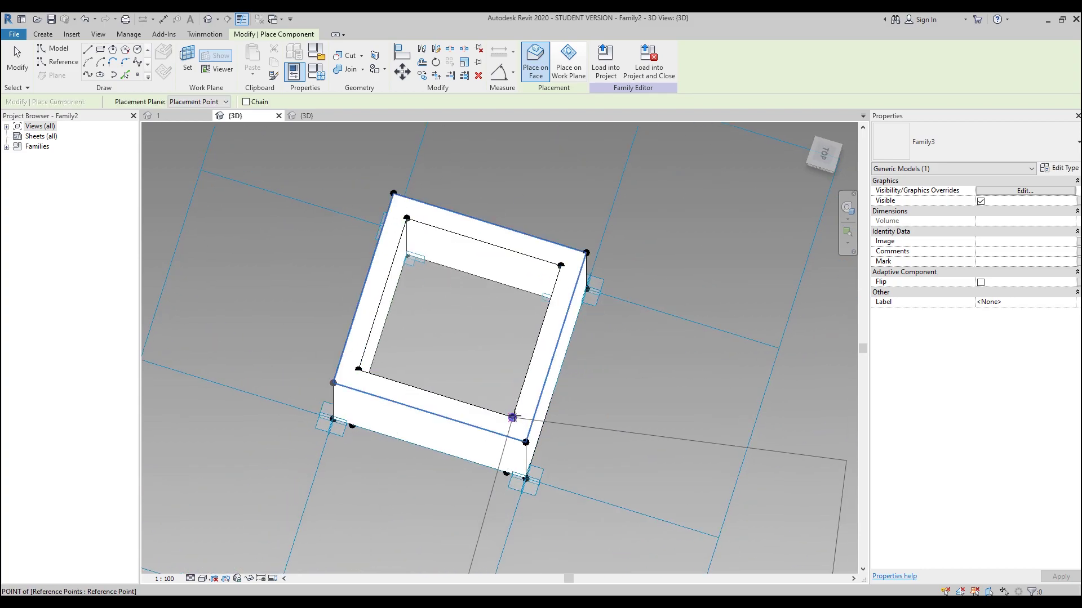
{"action": "left_click", "coordinate": [358, 370]}
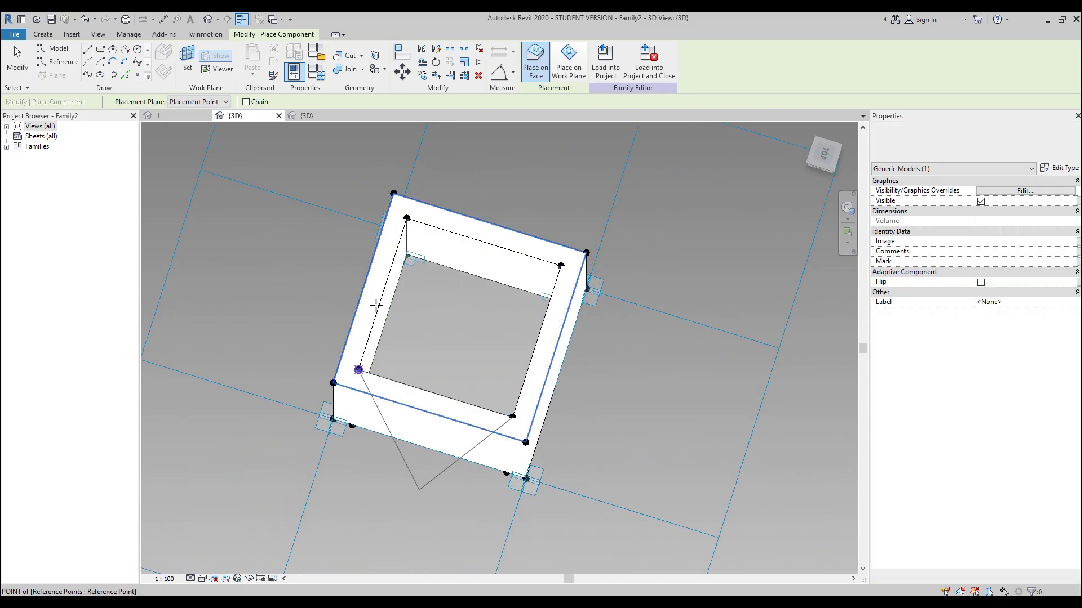
{"action": "left_click", "coordinate": [407, 218]}
{"action": "left_click", "coordinate": [561, 265]}
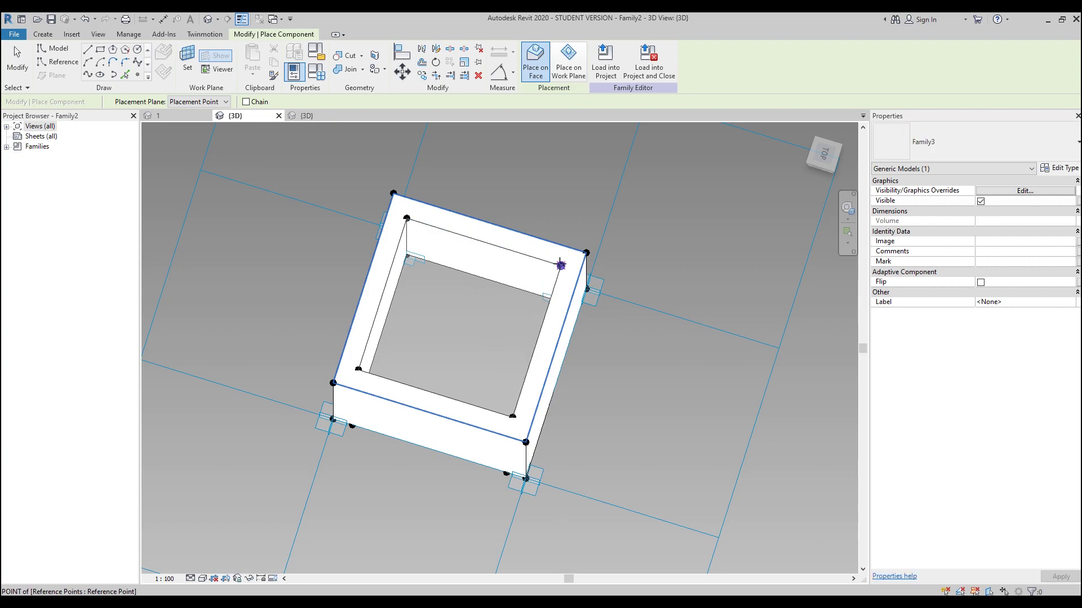
{"action": "key", "text": "Escape"}
{"action": "key", "text": "Escape"}
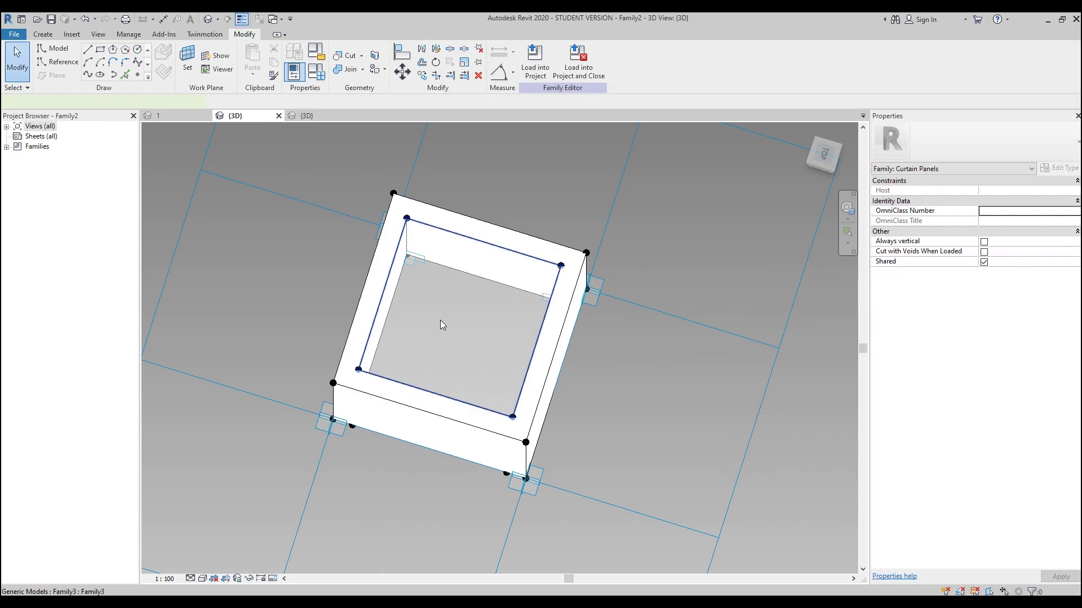
{"action": "left_click", "coordinate": [441, 320]}
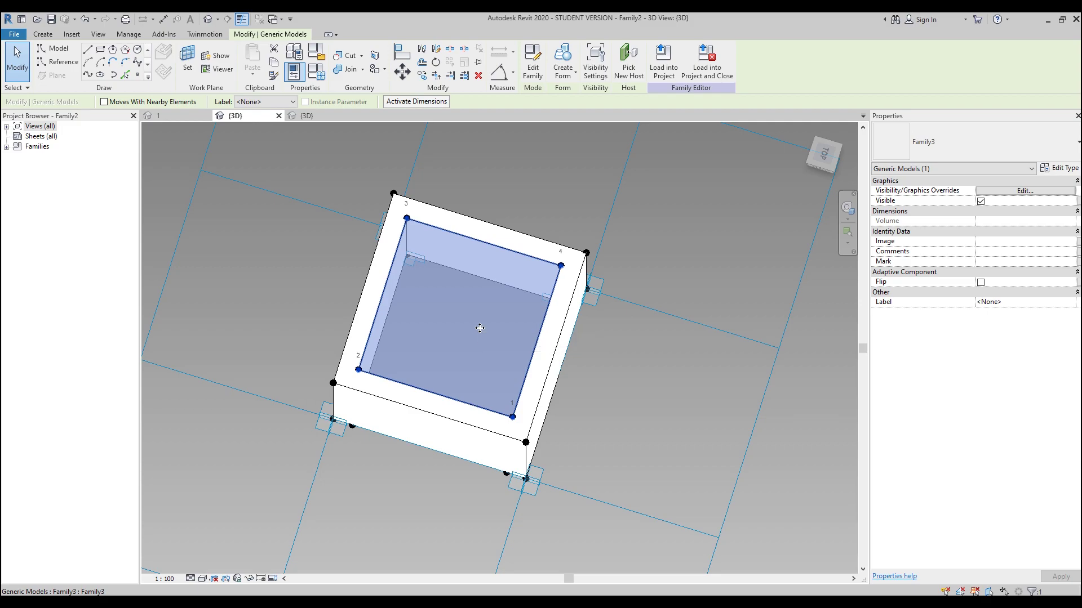
{"action": "key", "text": "m"}
{"action": "key", "text": "m"}
{"action": "key", "text": "Escape"}
{"action": "key", "text": "Escape"}
- Give Family2's Glass material a solid fill surface foreground pattern in blue, RGB 0-128-255
{"action": "left_click", "coordinate": [130, 32]}
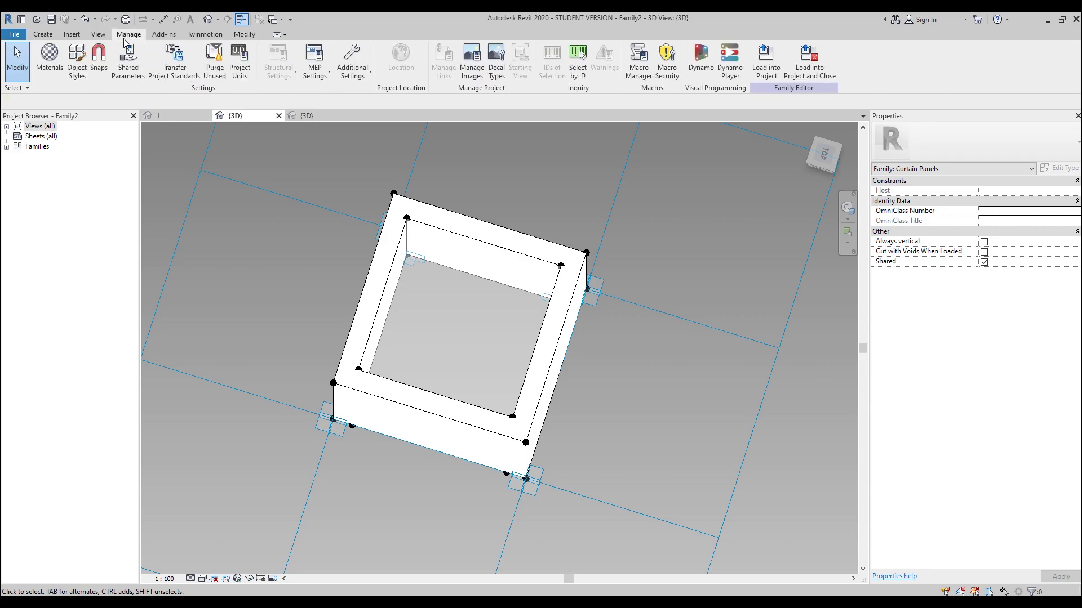
{"action": "left_click", "coordinate": [48, 56]}
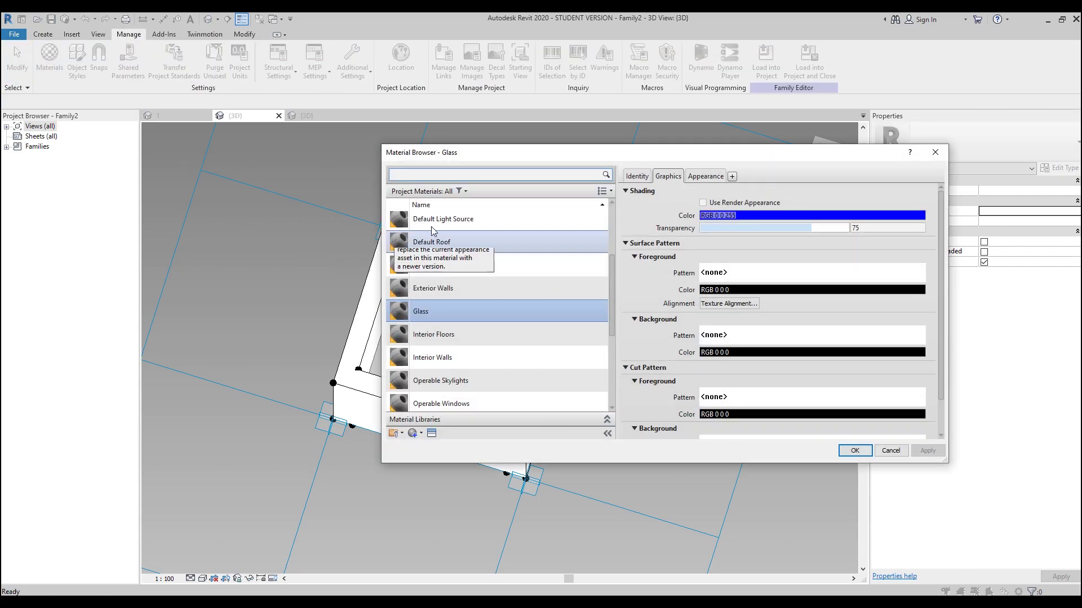
{"action": "left_click", "coordinate": [779, 276]}
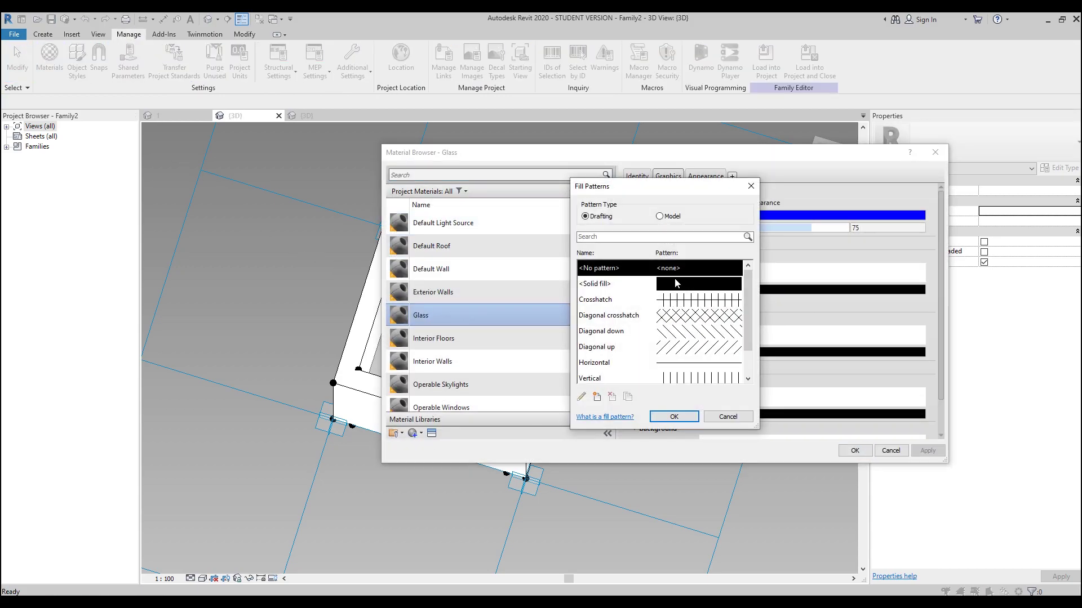
{"action": "left_click", "coordinate": [676, 284]}
{"action": "left_click", "coordinate": [674, 416]}
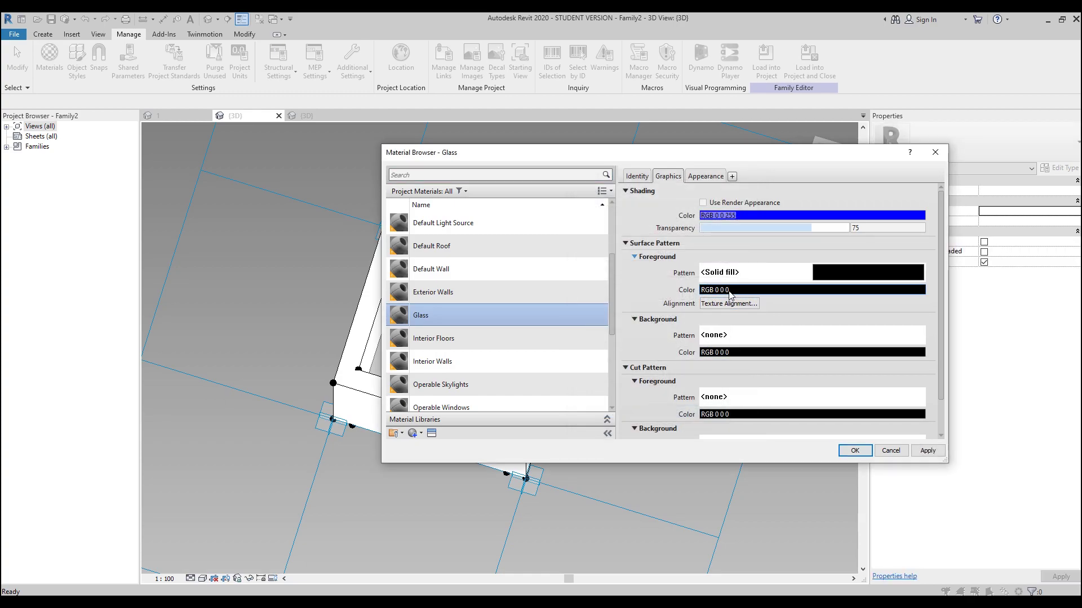
{"action": "left_click", "coordinate": [730, 292]}
{"action": "left_click", "coordinate": [621, 227]}
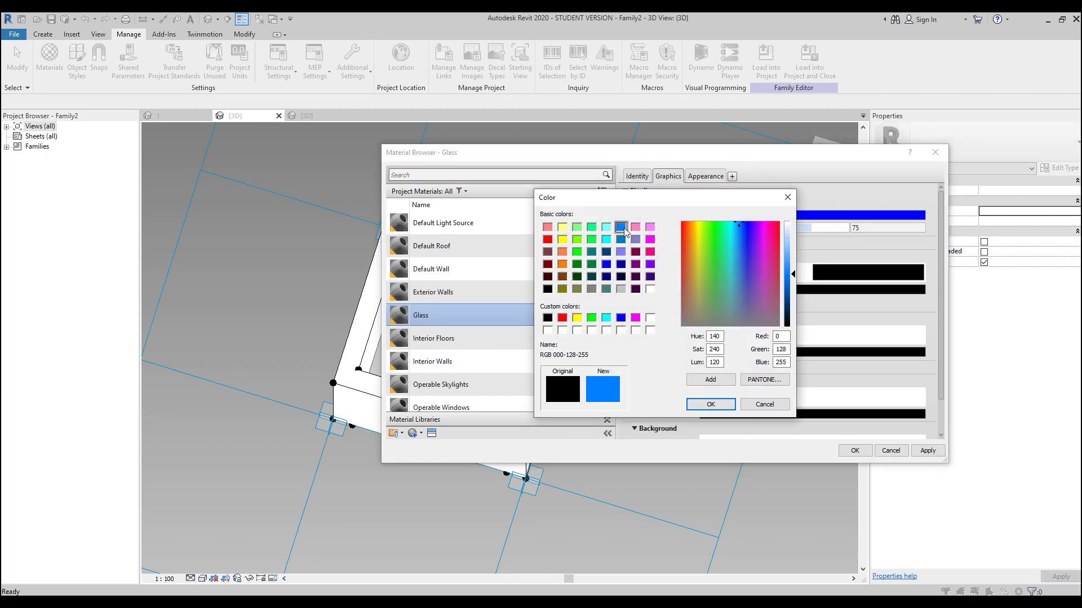
{"action": "left_click", "coordinate": [711, 404]}
{"action": "left_click", "coordinate": [854, 451]}
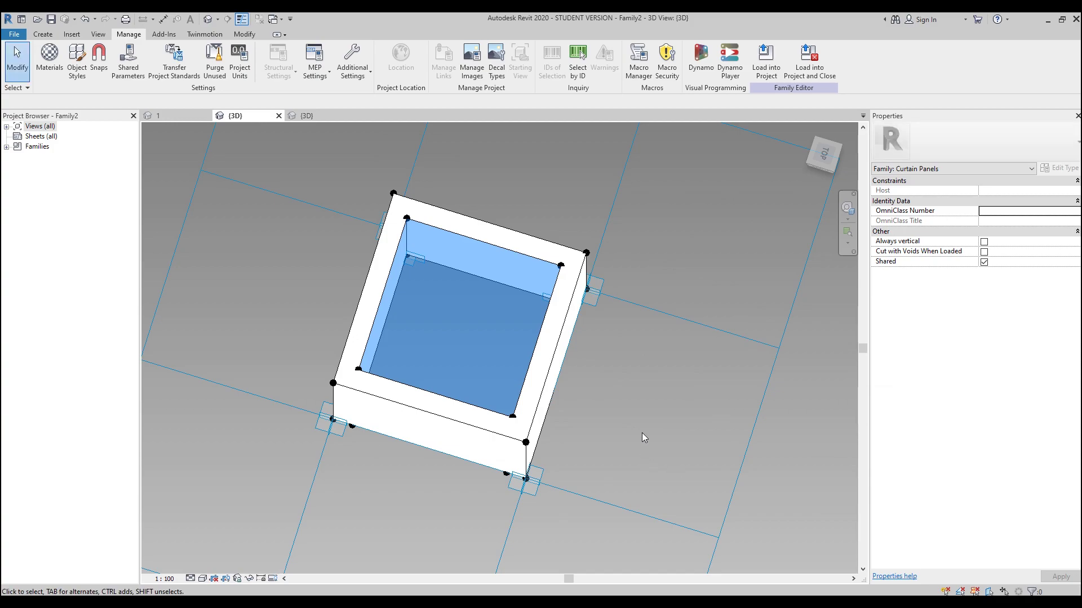
- Close the Family3 glass surface family without saving its changes
{"action": "middle_click_drag", "start_coordinate": [667, 384], "coordinate": [627, 249], "text": "shift"}
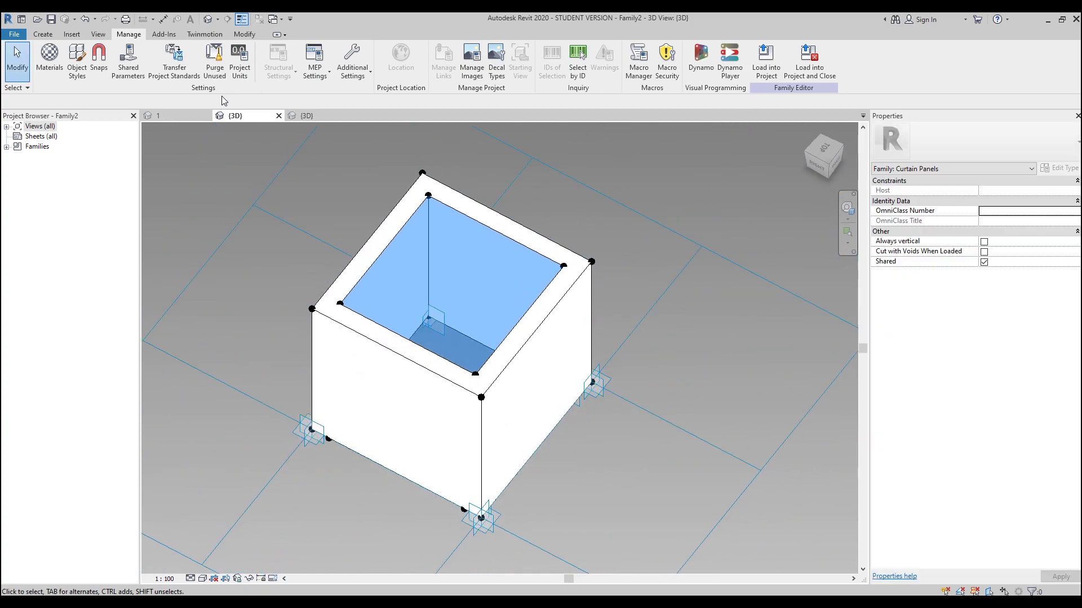
{"action": "left_click", "coordinate": [314, 116]}
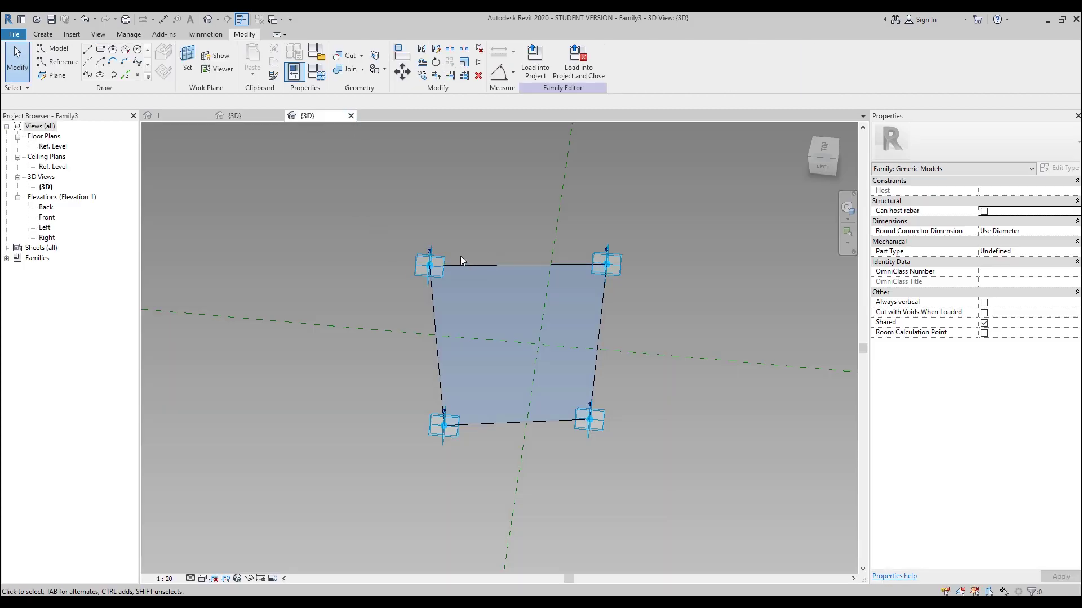
{"action": "left_click", "coordinate": [350, 116]}
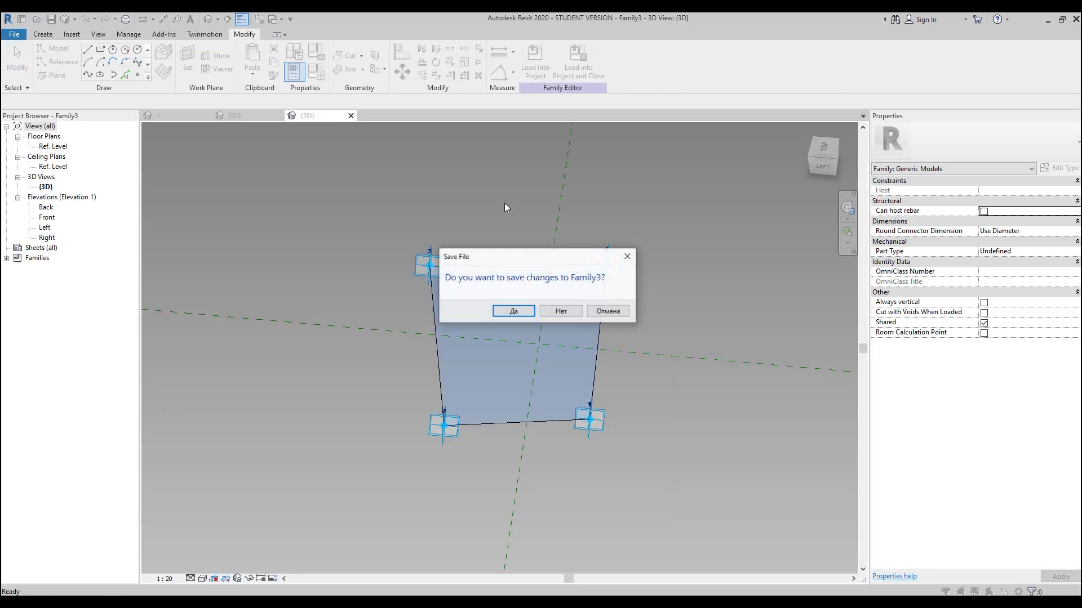
{"action": "left_click", "coordinate": [557, 312]}
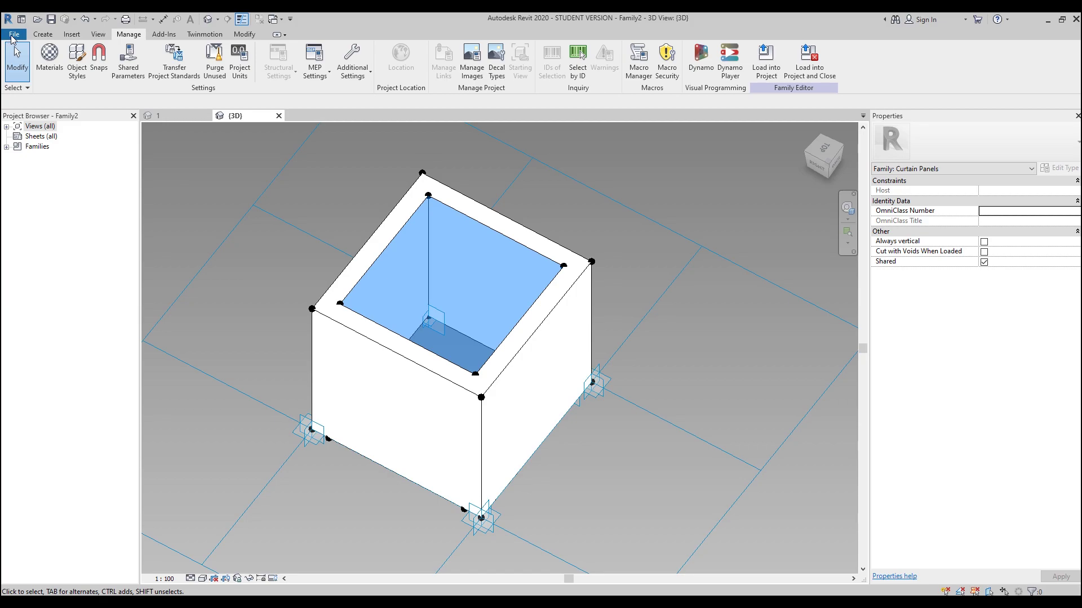
- Create a new conceptual mass family from the Metric Mass template
{"action": "left_click", "coordinate": [13, 35]}
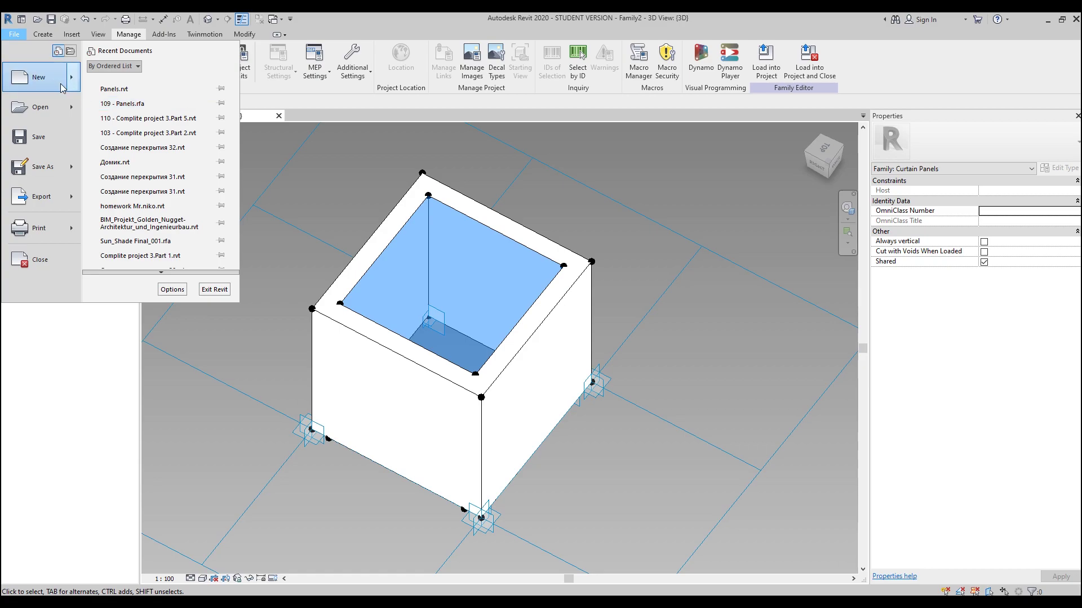
{"action": "mouse_move", "coordinate": [78, 82]}
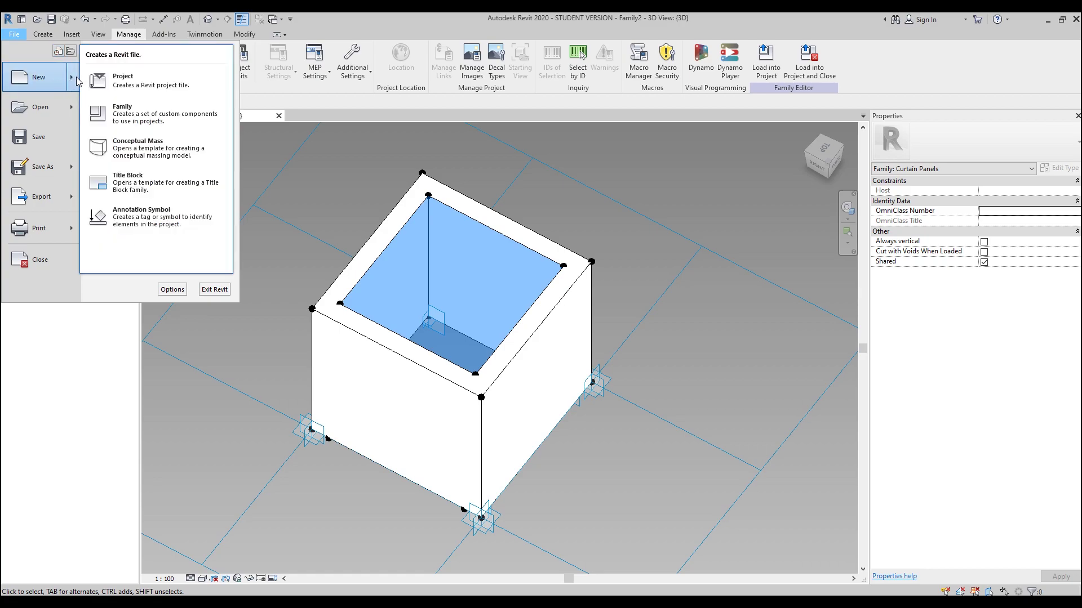
{"action": "left_click", "coordinate": [156, 147]}
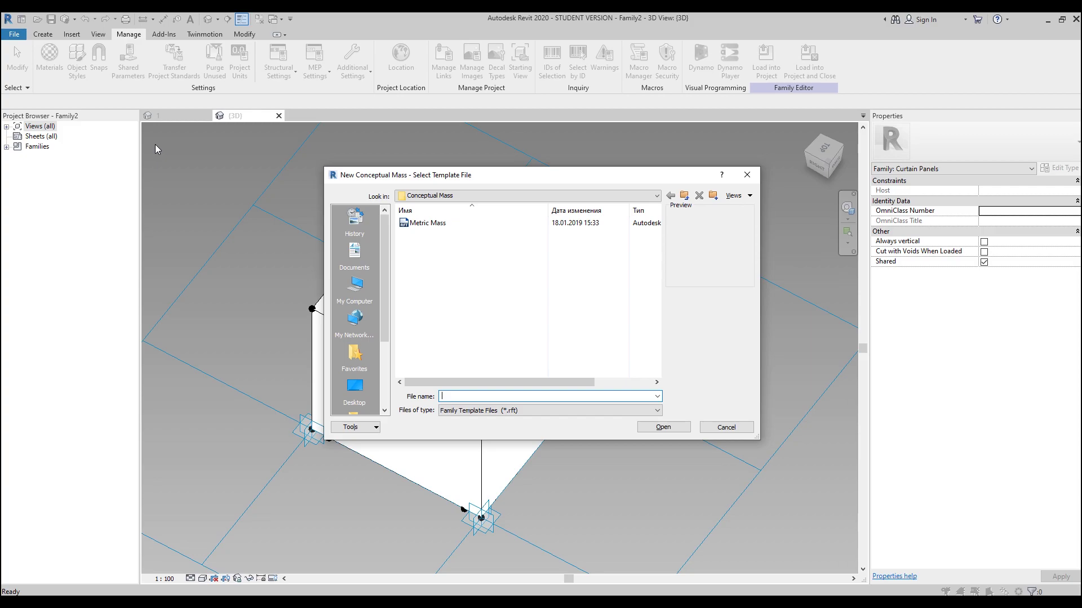
{"action": "left_click", "coordinate": [447, 225]}
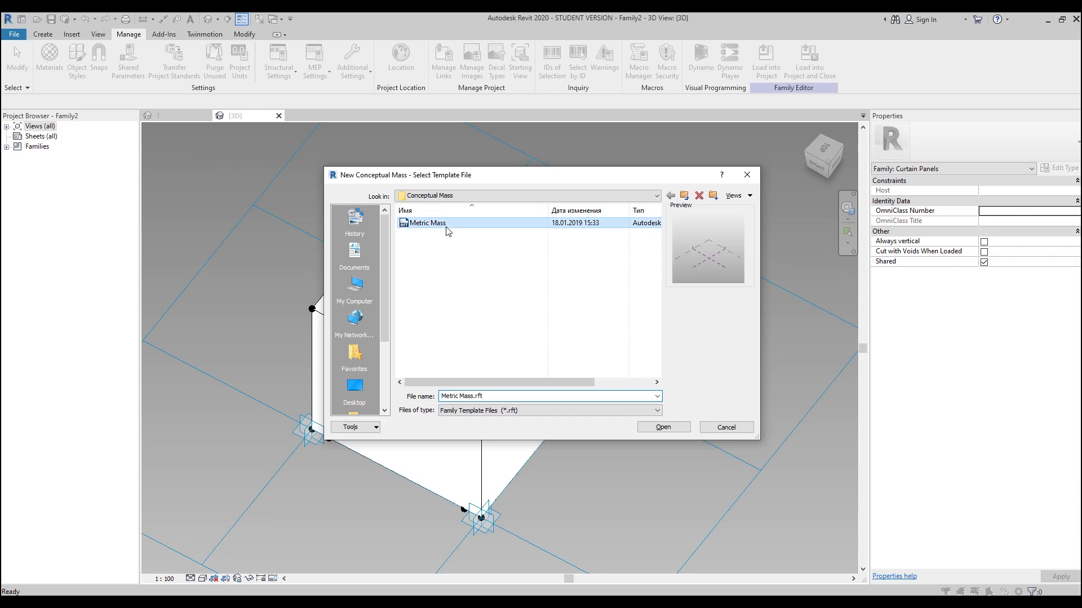
{"action": "left_click", "coordinate": [662, 427]}
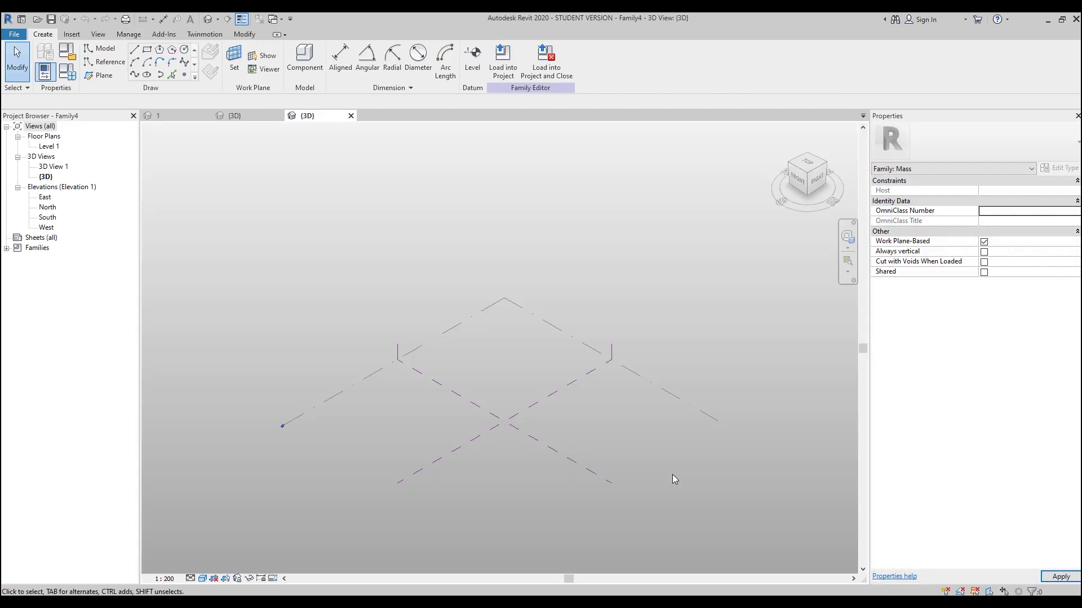
- Draw a straight model line about 18,329 mm long near the crossing of the mass family's reference planes
{"action": "left_click", "coordinate": [147, 52]}
{"action": "scroll", "coordinate": [492, 416], "scroll_direction": "up", "scroll_amount": 3}
{"action": "scroll", "coordinate": [492, 416], "scroll_direction": "up", "scroll_amount": 2}
{"action": "left_click", "coordinate": [361, 355]}
{"action": "left_click", "coordinate": [498, 440]}
{"action": "key", "text": "Escape"}
{"action": "key", "text": "Escape"}
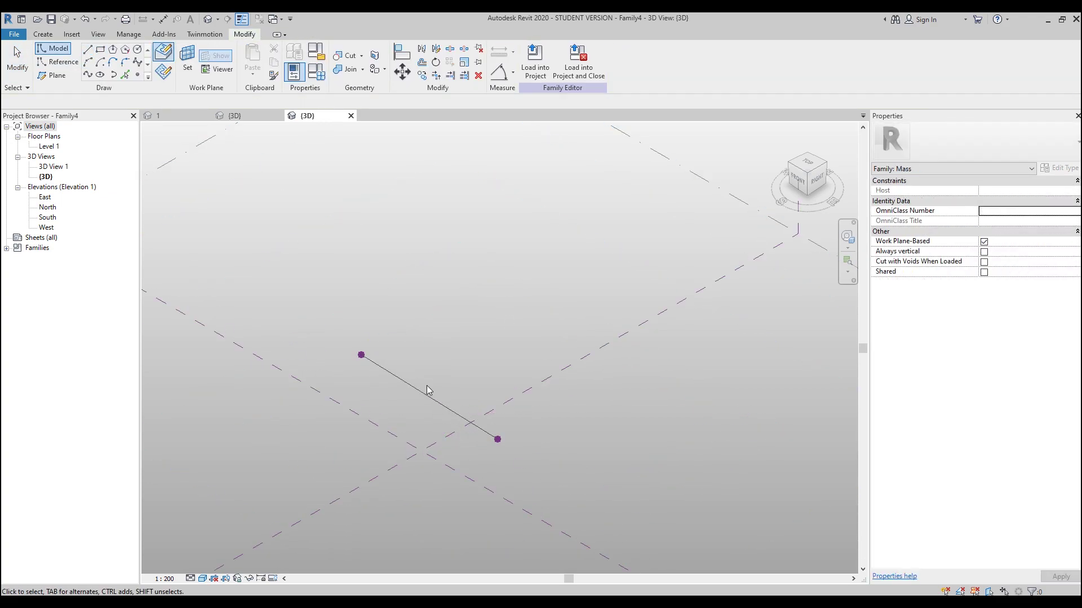
- Create a vertical surface form from the model line and stretch its upper edge upward until the surface is nearly square
{"action": "left_click", "coordinate": [427, 396]}
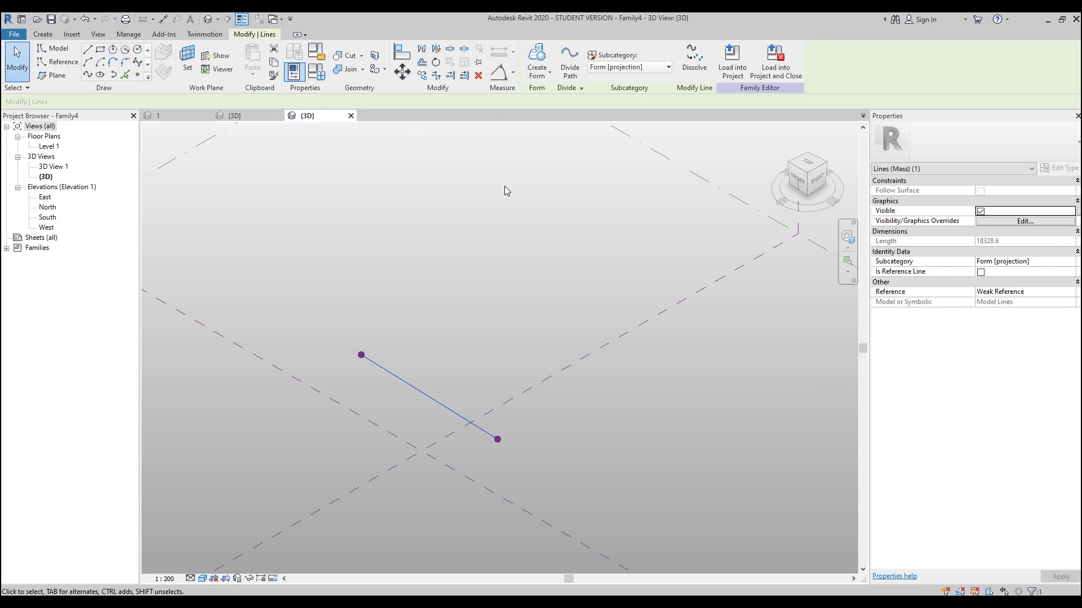
{"action": "left_click", "coordinate": [547, 58]}
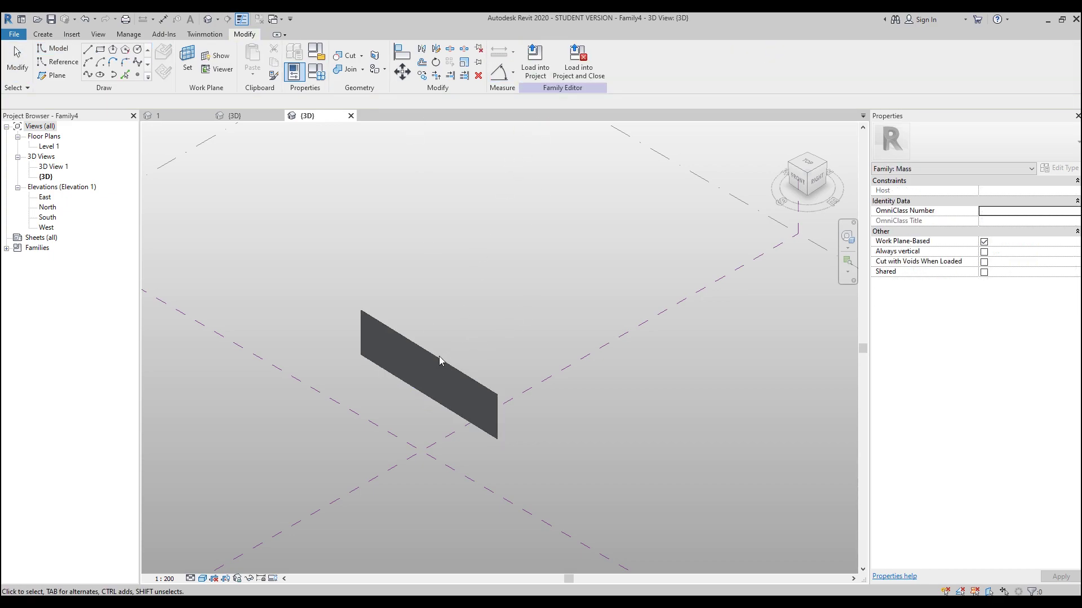
{"action": "left_click_drag", "start_coordinate": [429, 333], "coordinate": [503, 293]}
{"action": "scroll", "coordinate": [486, 257], "scroll_direction": "up", "scroll_amount": 3}
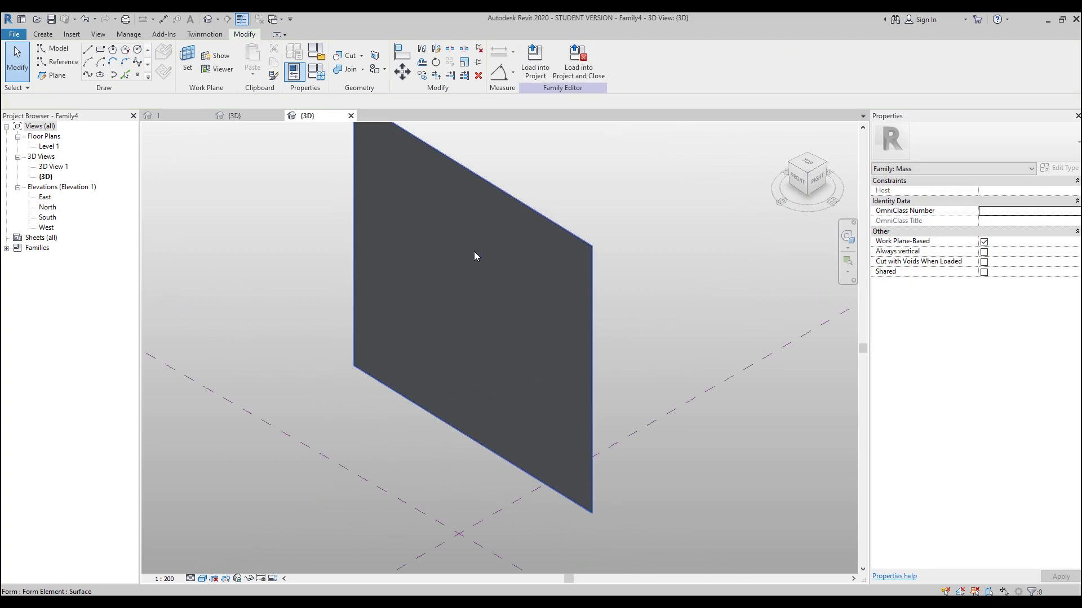
{"action": "middle_click_drag", "start_coordinate": [534, 372], "coordinate": [475, 391], "text": "shift"}
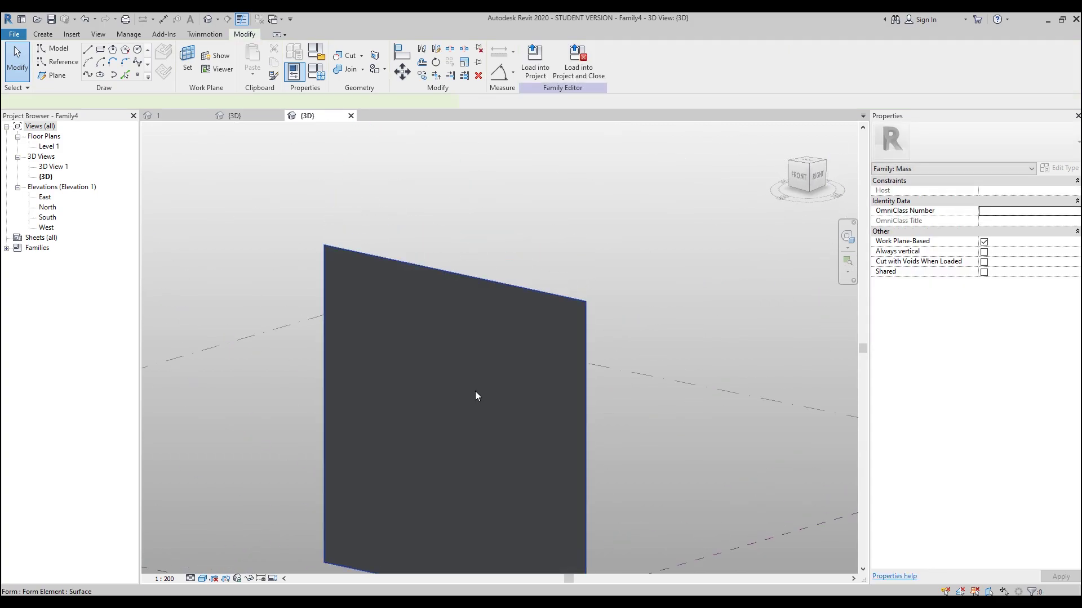
- Divide the vertical surface and set both its U Grid and V Grid layouts to Fixed Distance
{"action": "left_click", "coordinate": [551, 307]}
{"action": "middle_click_drag", "start_coordinate": [550, 306], "coordinate": [434, 358], "text": "shift"}
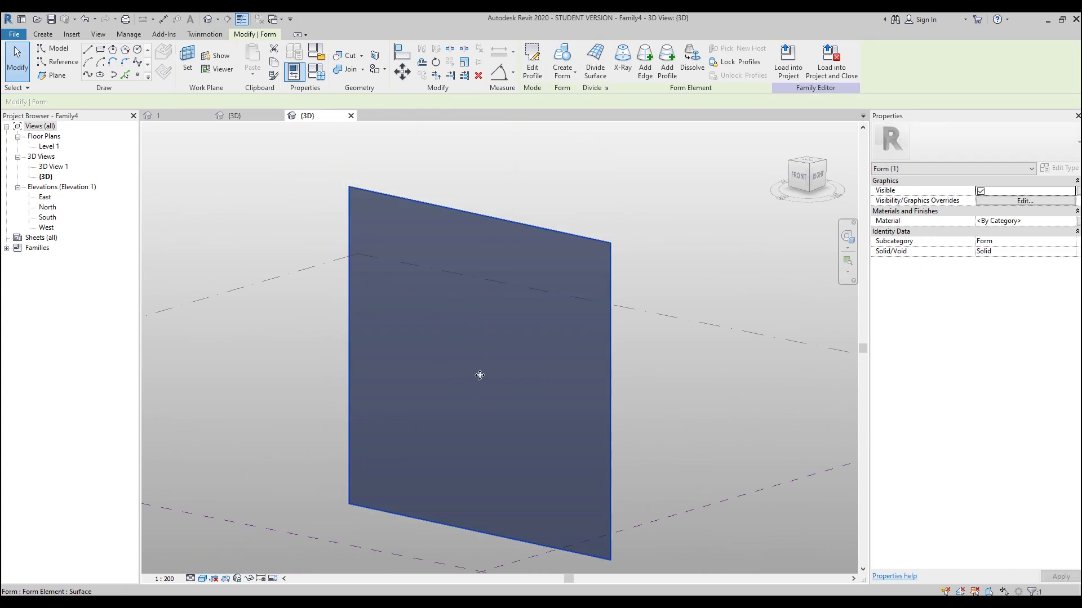
{"action": "left_click", "coordinate": [596, 63]}
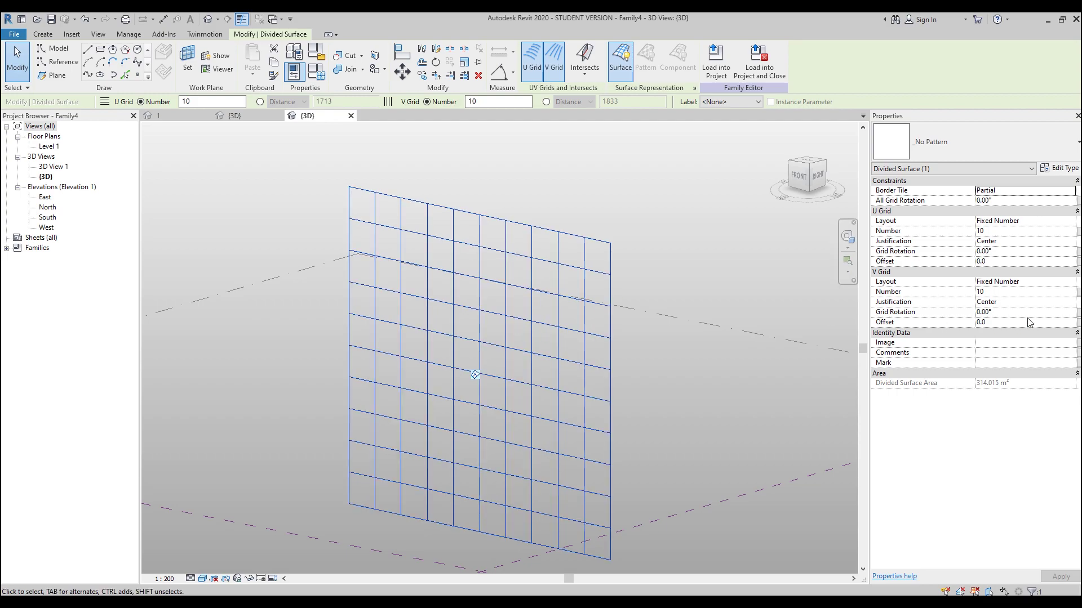
{"action": "left_click", "coordinate": [1071, 222]}
{"action": "left_click", "coordinate": [997, 240]}
{"action": "left_click", "coordinate": [1070, 282]}
{"action": "left_click", "coordinate": [1070, 282]}
{"action": "left_click", "coordinate": [998, 299]}
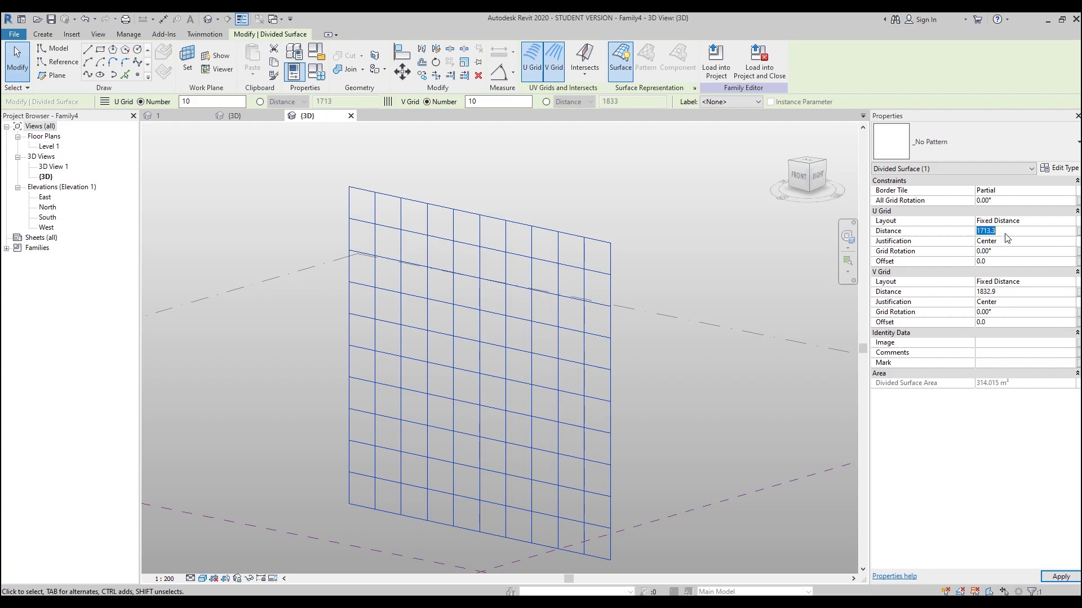
- Set the divided surface's U Grid and V Grid distances to 3000 mm
{"action": "left_click", "coordinate": [1010, 292]}
{"action": "type", "text": "3000.0"}
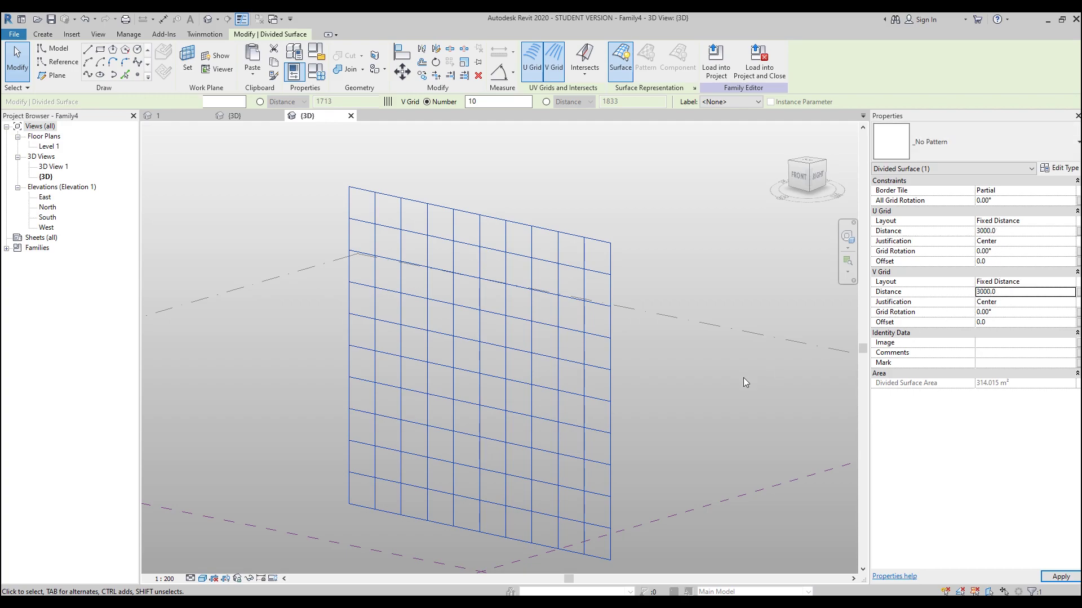
{"action": "left_click", "coordinate": [743, 378]}
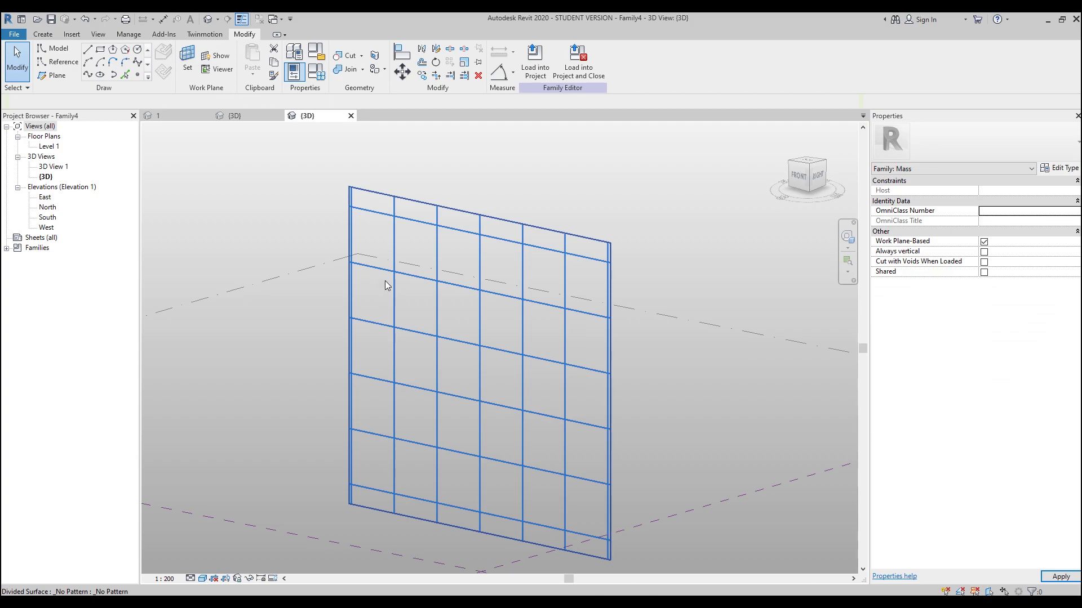
- Set the divided surface's Border Tile option to Empty
{"action": "left_click", "coordinate": [558, 335]}
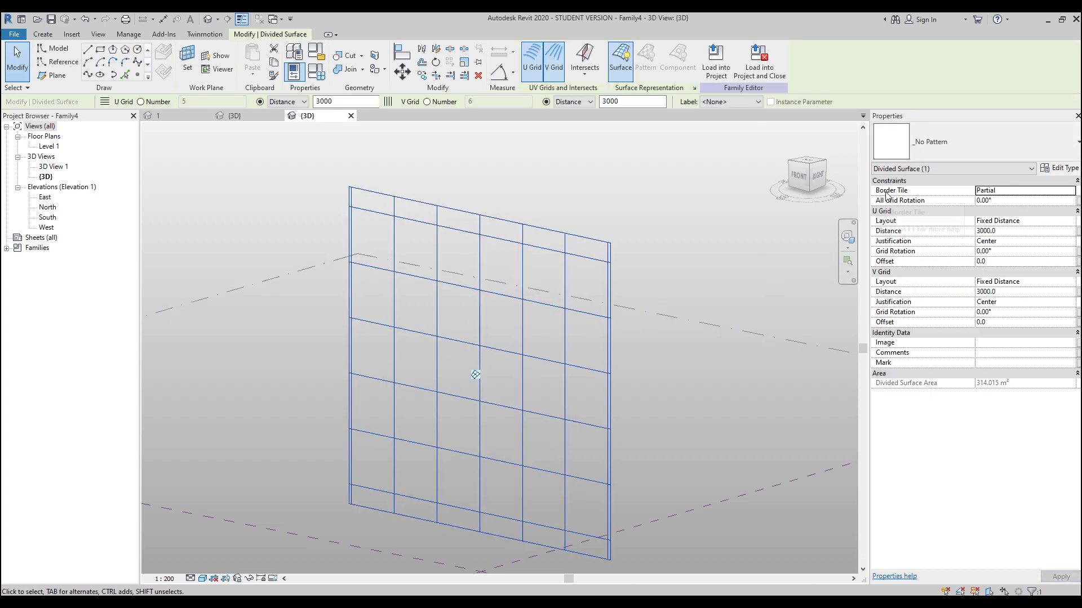
{"action": "left_click", "coordinate": [1072, 190]}
{"action": "left_click", "coordinate": [992, 201]}
{"action": "left_click", "coordinate": [662, 355]}
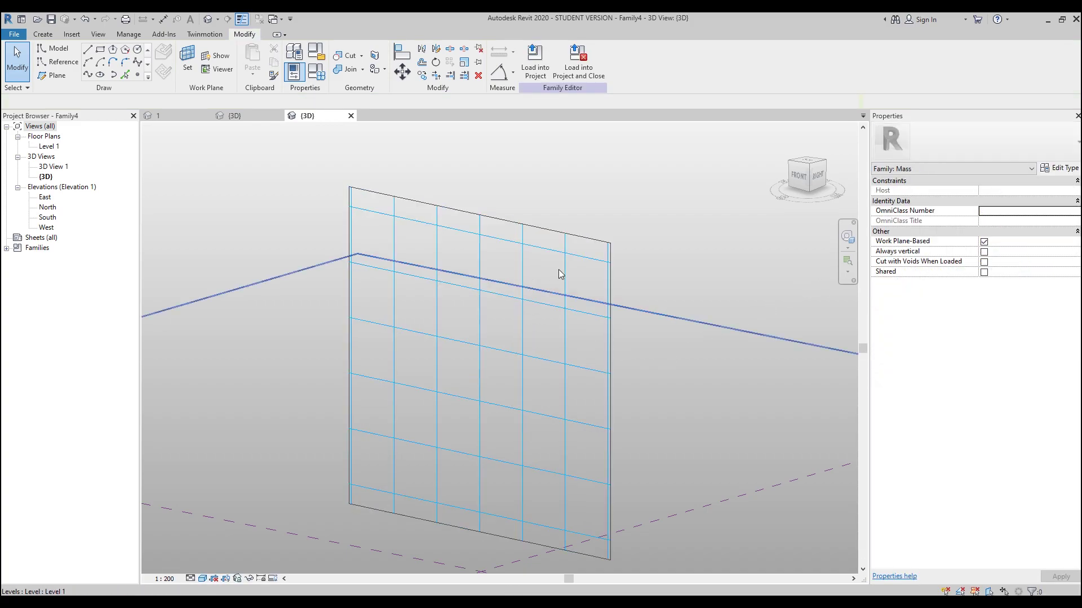
- Switch to the Family2 panel and load it into Family4 only, leaving Panels.rvt out
{"action": "left_click", "coordinate": [242, 118]}
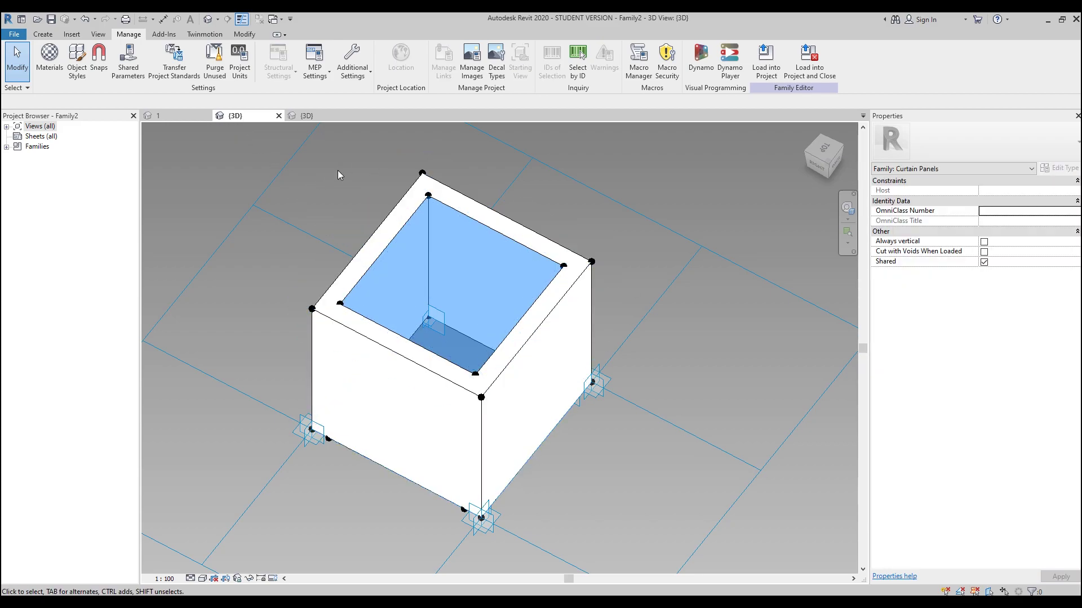
{"action": "left_click", "coordinate": [766, 59]}
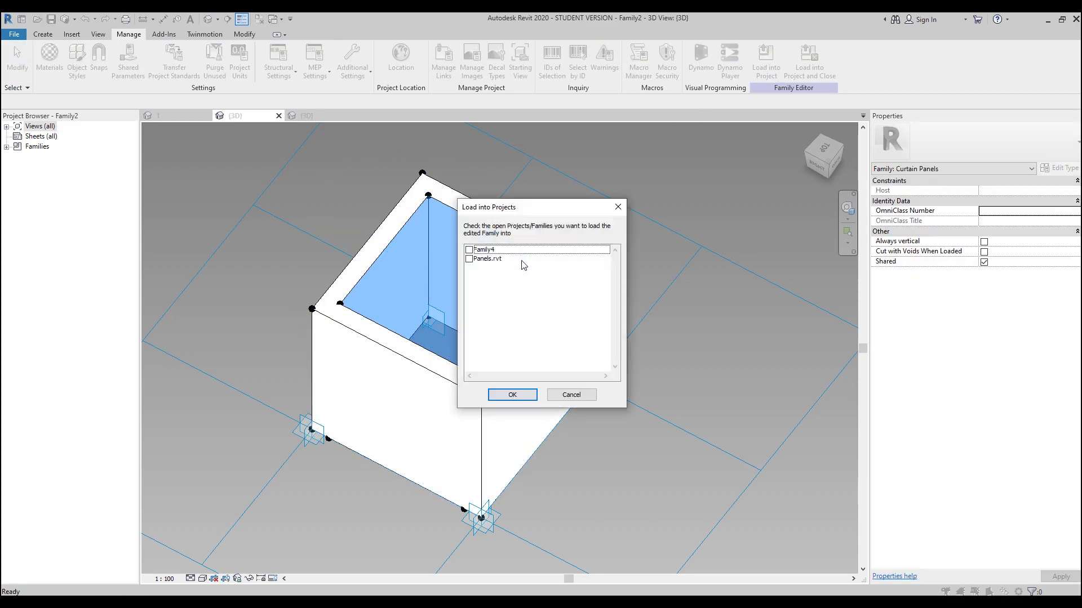
{"action": "left_click", "coordinate": [468, 259]}
{"action": "left_click", "coordinate": [468, 250]}
{"action": "left_click", "coordinate": [469, 259]}
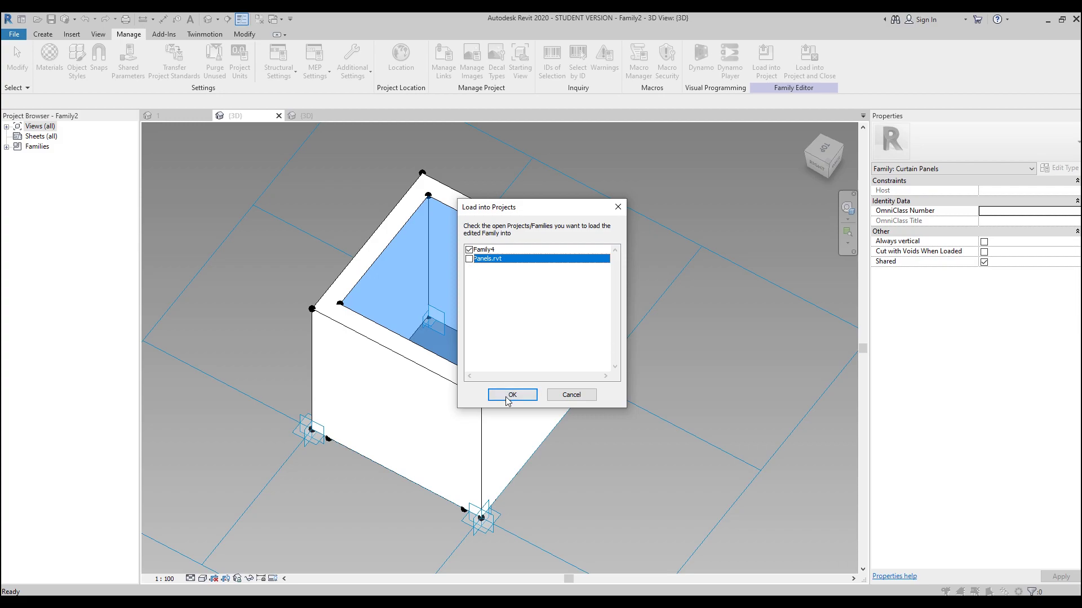
{"action": "left_click", "coordinate": [510, 397]}
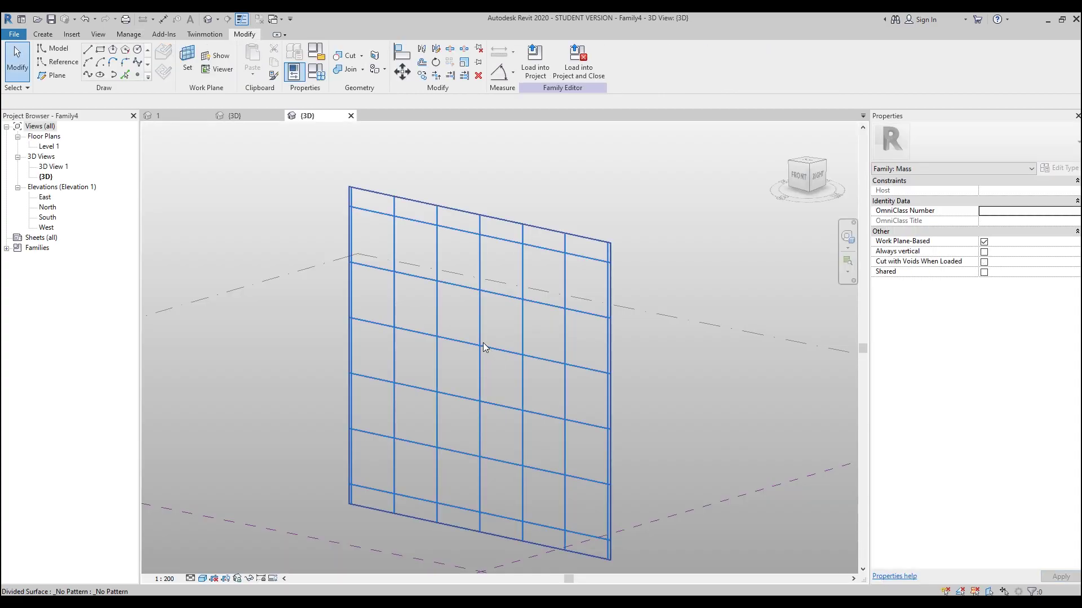
- Apply the Family2 panel of the Rectangle pattern to the divided surface
{"action": "left_click", "coordinate": [448, 326]}
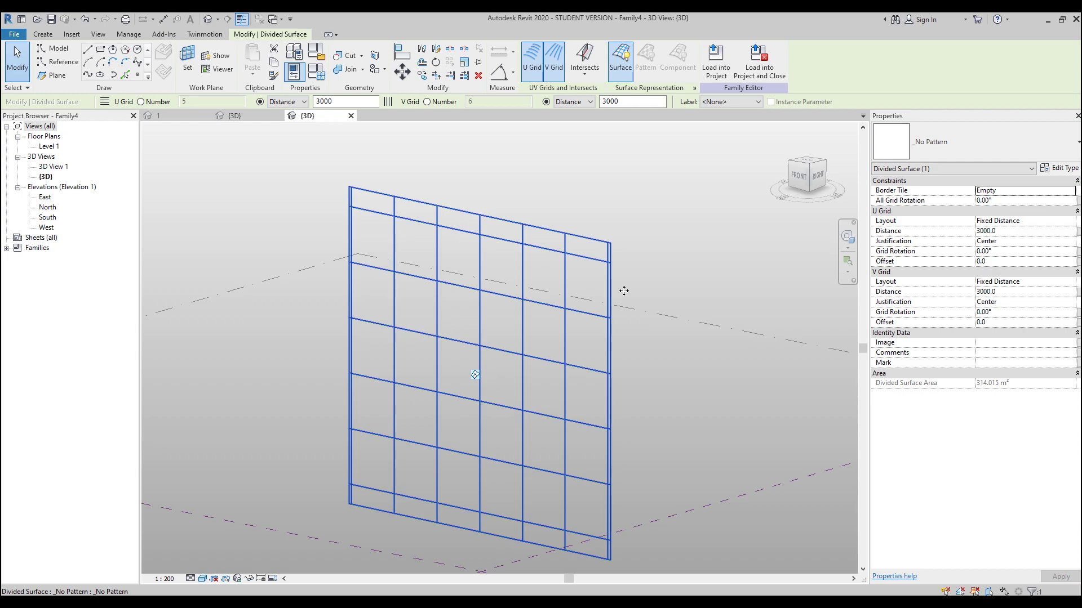
{"action": "left_click", "coordinate": [948, 141]}
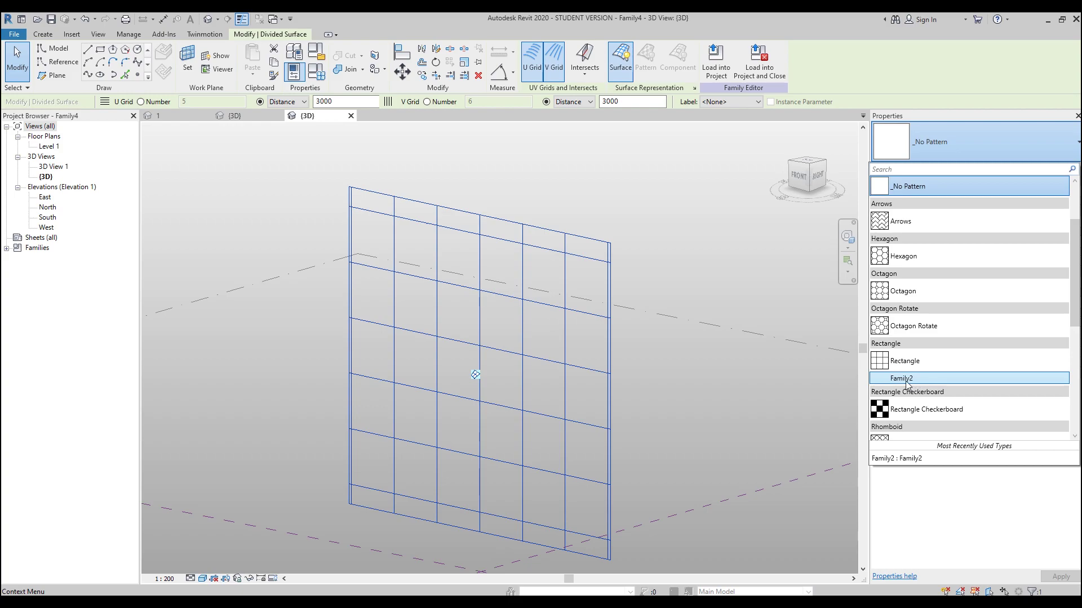
{"action": "left_click", "coordinate": [905, 381]}
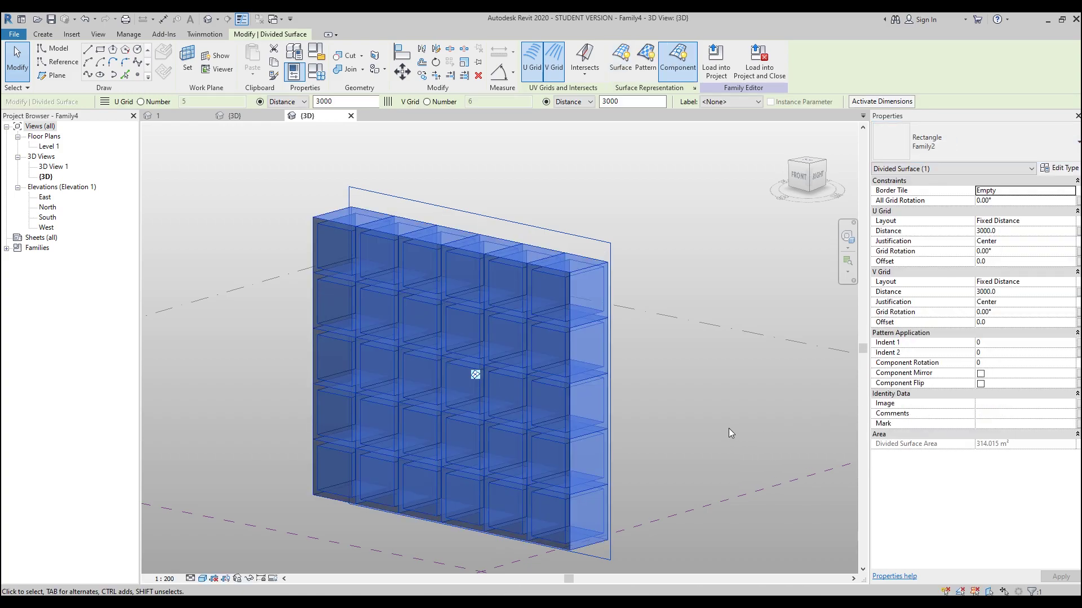
{"action": "left_click", "coordinate": [628, 373]}
- Set the visual style of Family4's 3D view to Hidden Line
{"action": "middle_click_drag", "start_coordinate": [412, 426], "coordinate": [523, 378], "text": "shift"}
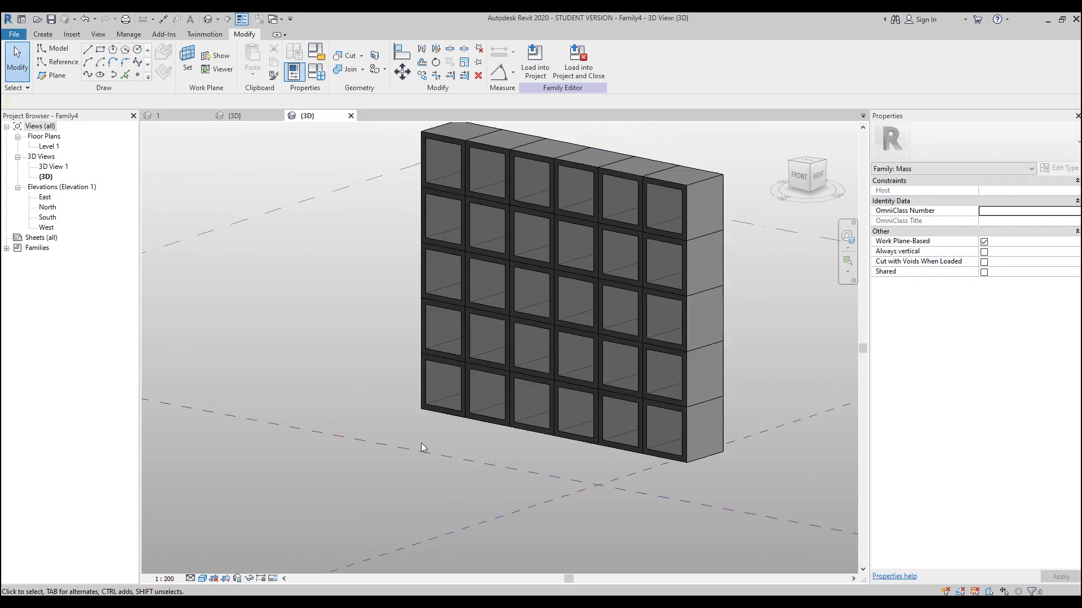
{"action": "middle_click_drag", "start_coordinate": [431, 443], "coordinate": [376, 481]}
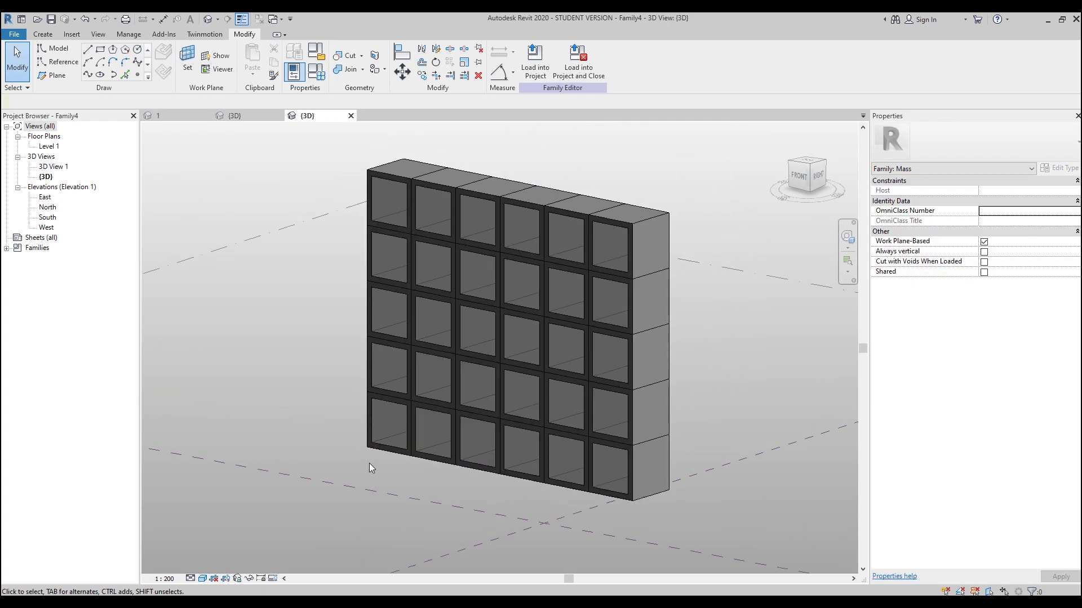
{"action": "left_click", "coordinate": [202, 580]}
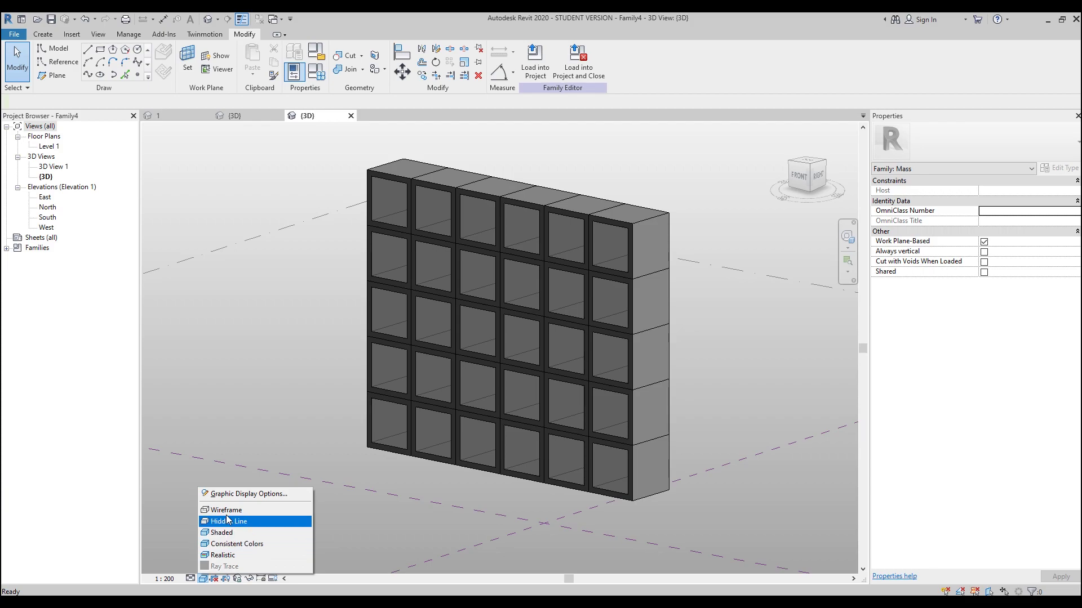
{"action": "left_click", "coordinate": [223, 519]}
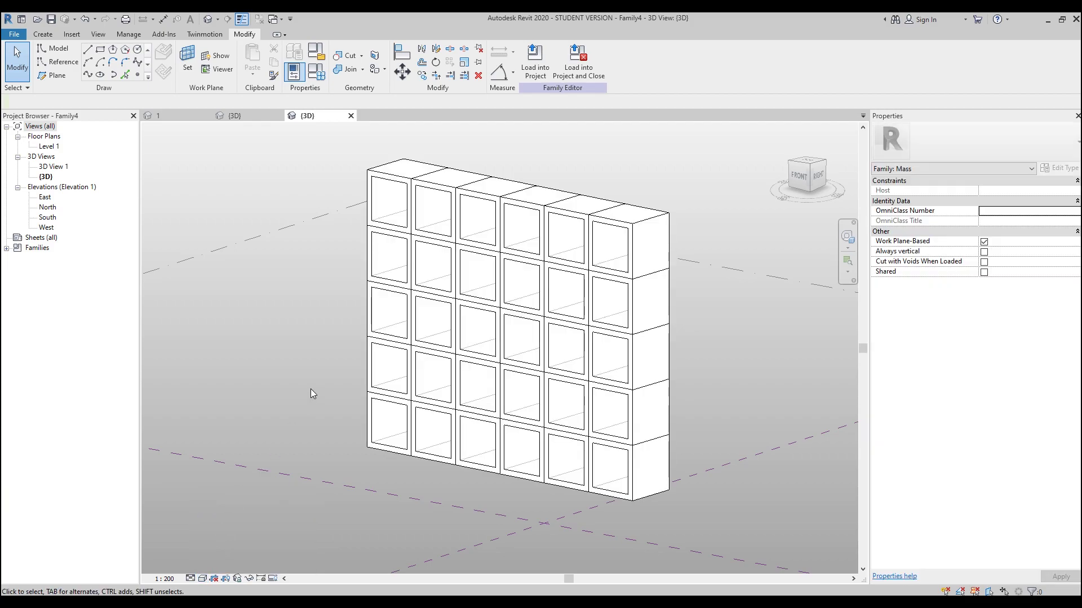
- Give Family4's Glass material a solid fill surface foreground pattern in blue, RGB 0-128-255
{"action": "left_click", "coordinate": [129, 34]}
{"action": "left_click", "coordinate": [49, 56]}
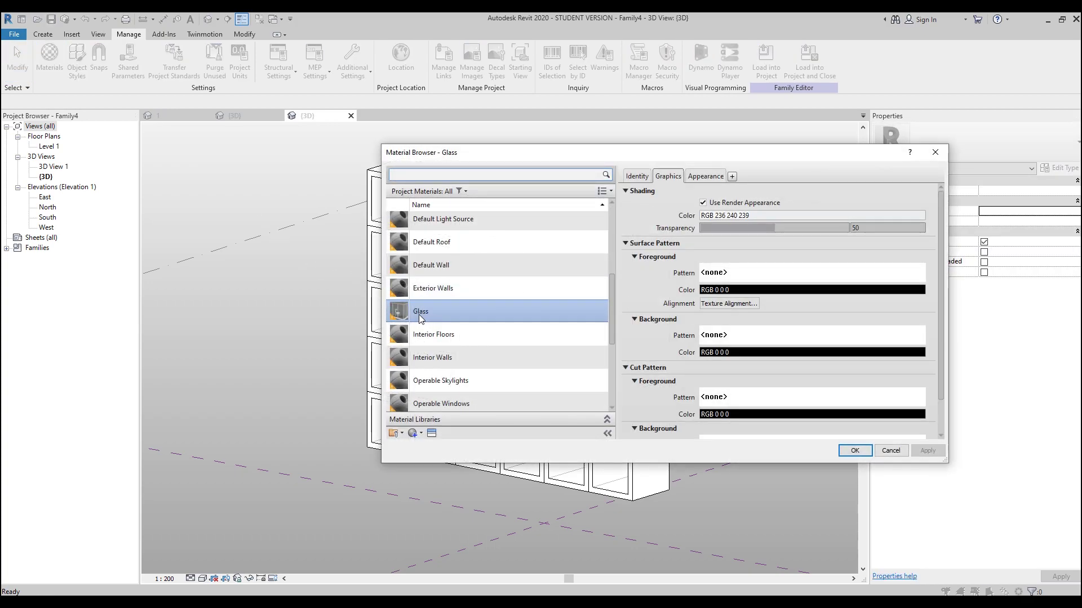
{"action": "left_click", "coordinate": [749, 273]}
{"action": "left_click", "coordinate": [689, 285]}
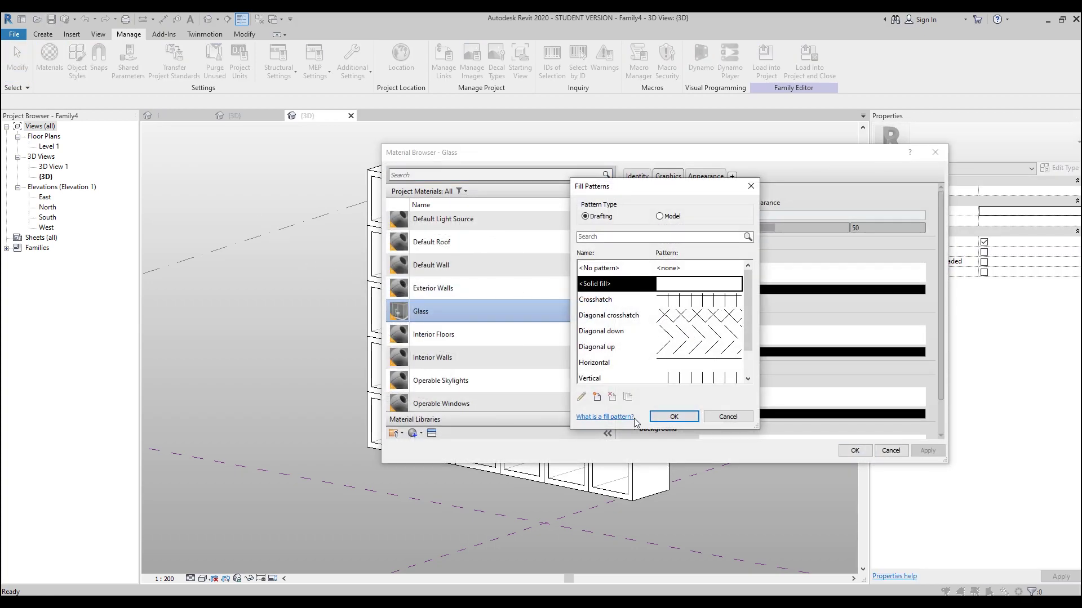
{"action": "left_click", "coordinate": [674, 416]}
{"action": "left_click", "coordinate": [727, 289]}
{"action": "left_click", "coordinate": [620, 228]}
{"action": "left_click", "coordinate": [710, 404]}
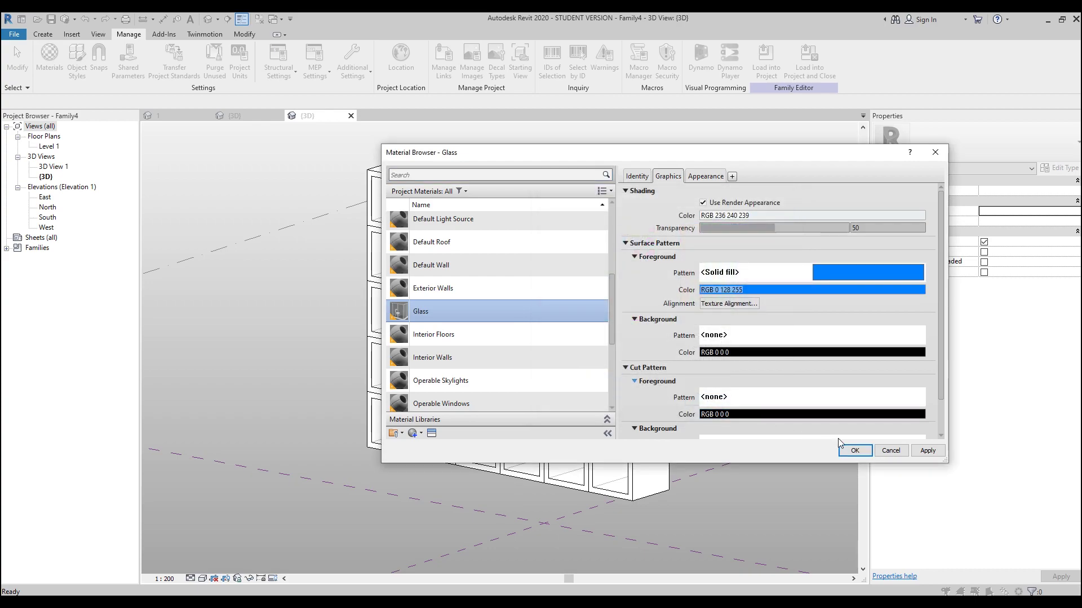
{"action": "left_click", "coordinate": [854, 450]}
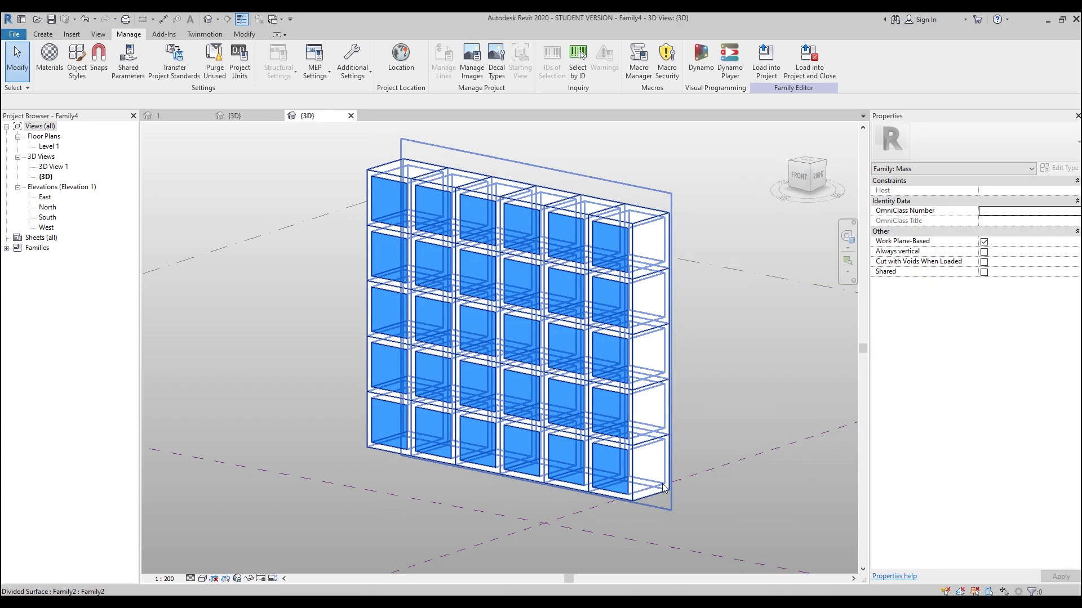
- Launch Dynamo from the Family4 mass and create a new workspace
{"action": "scroll", "coordinate": [664, 488], "scroll_direction": "down", "scroll_amount": 2}
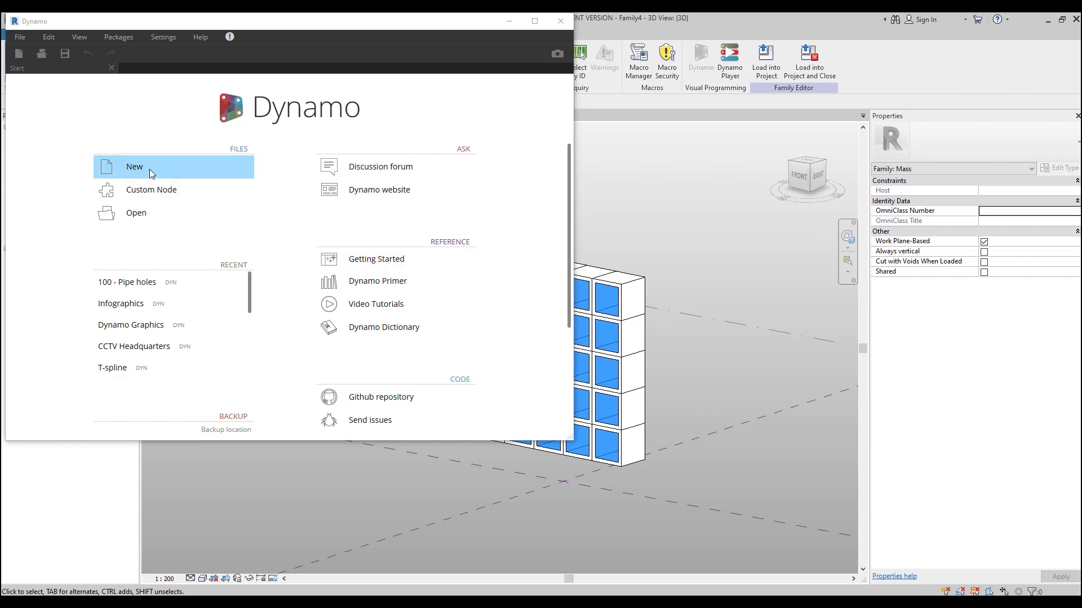
{"action": "left_click", "coordinate": [150, 169]}
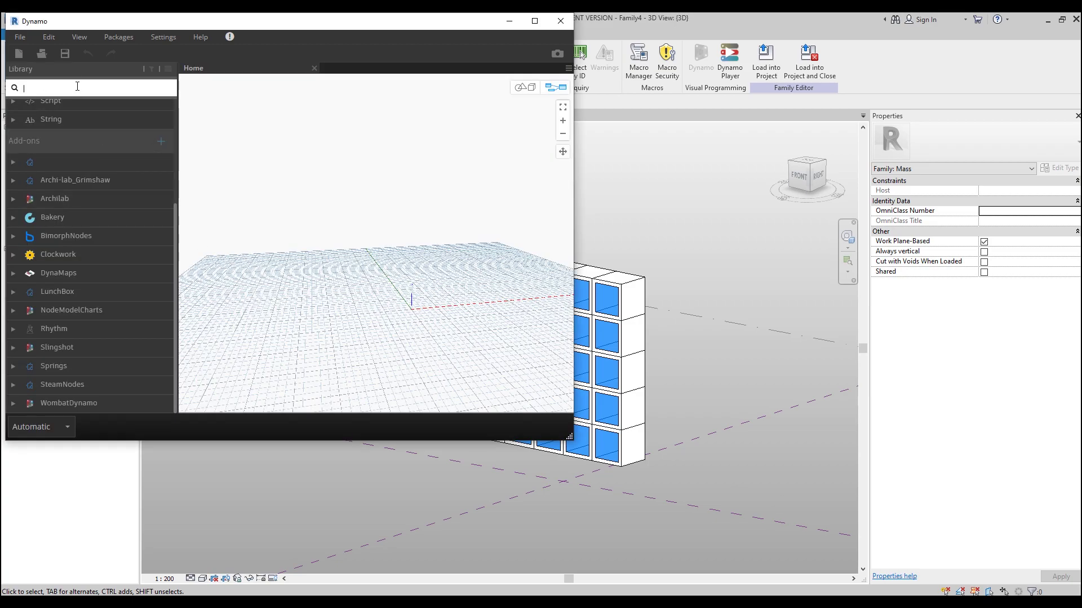